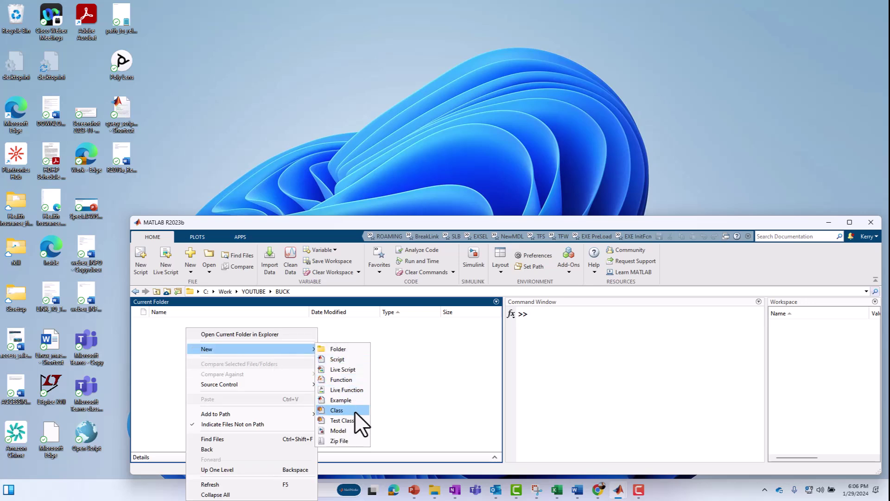
Step: Create a new Simulink model named buck_test1.slx in the BUCK folder and open it
left_click(350, 429)
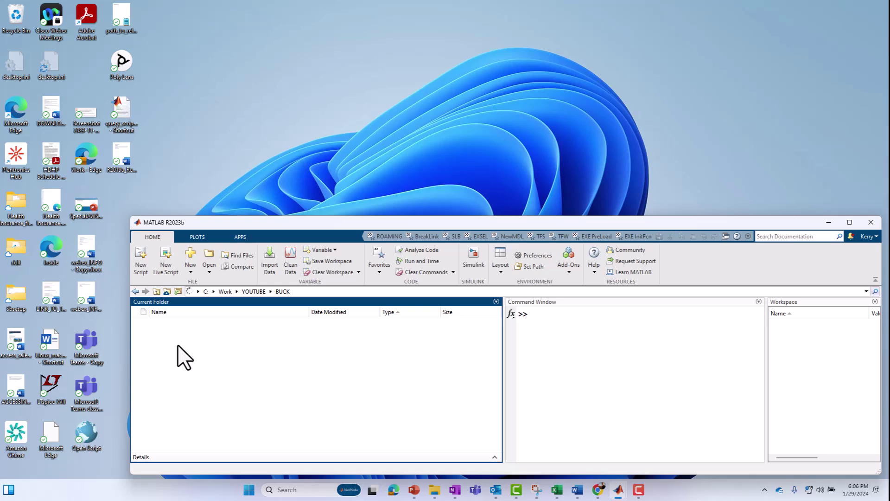
type("buck_test.slx")
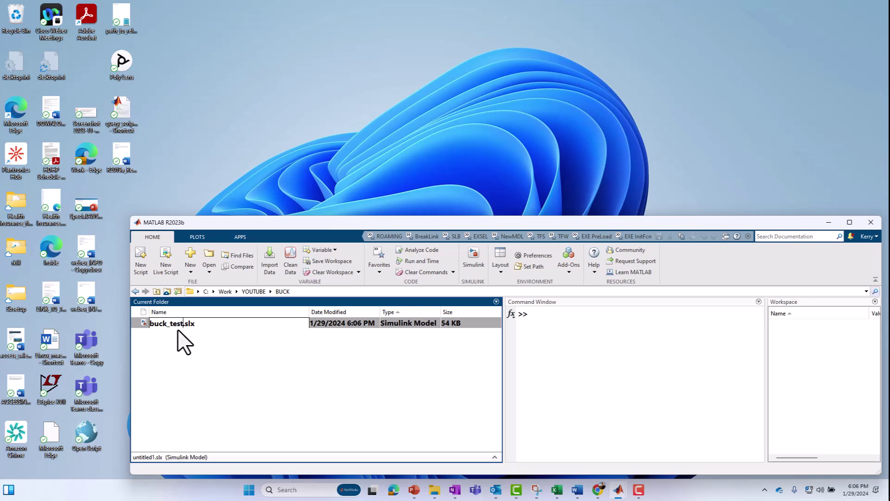
key("Return")
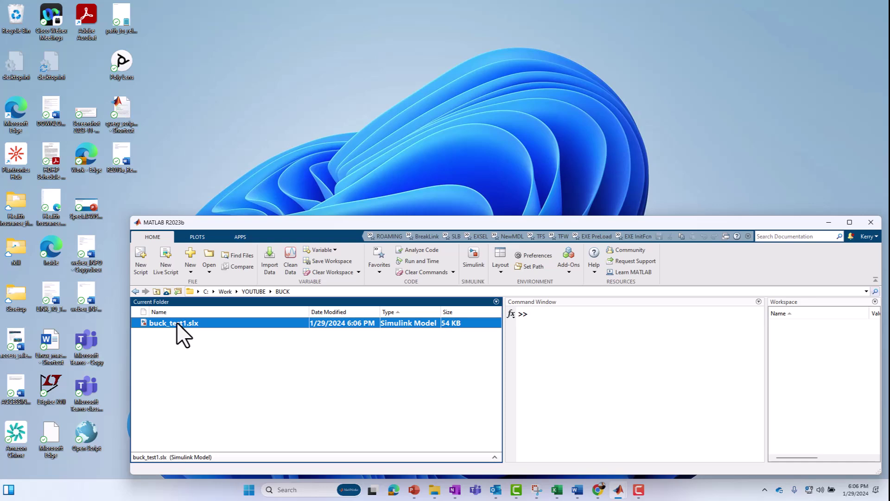
double_click(177, 323)
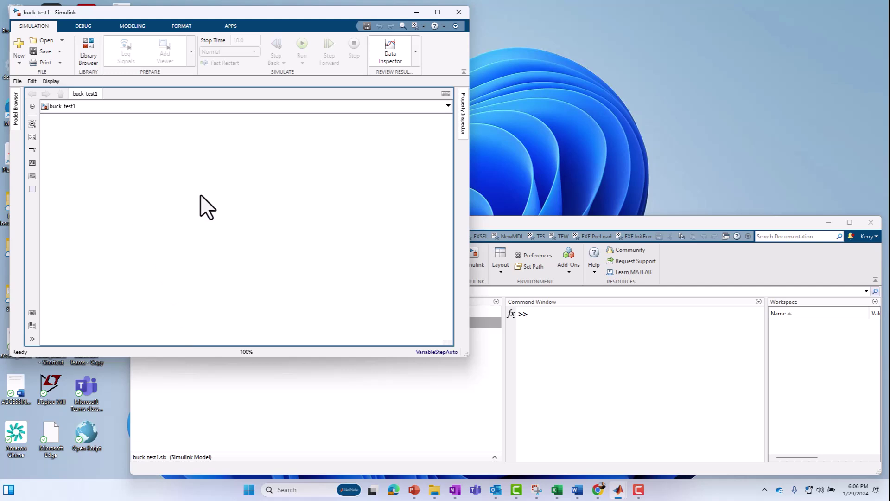
Step: Insert an Inductor block from Electrical/Passive near the middle of the empty canvas
right_click(252, 194)
left_click(246, 193)
double_click(245, 193)
type("in")
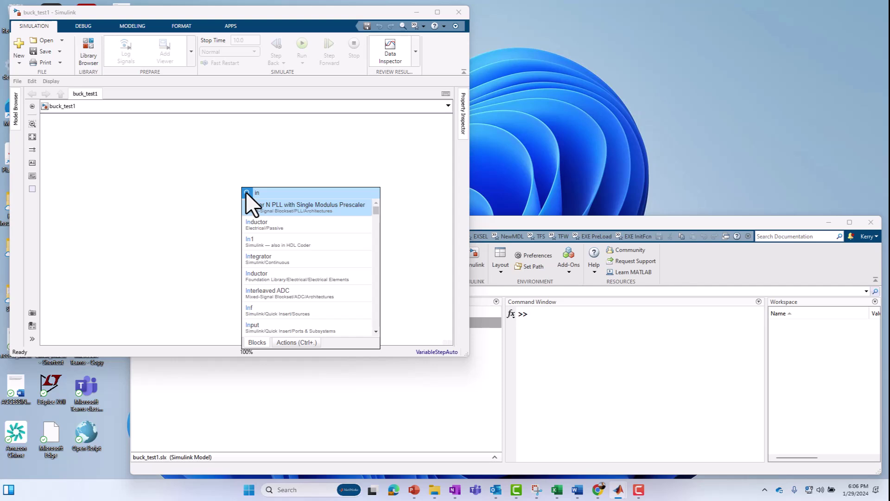
left_click(258, 225)
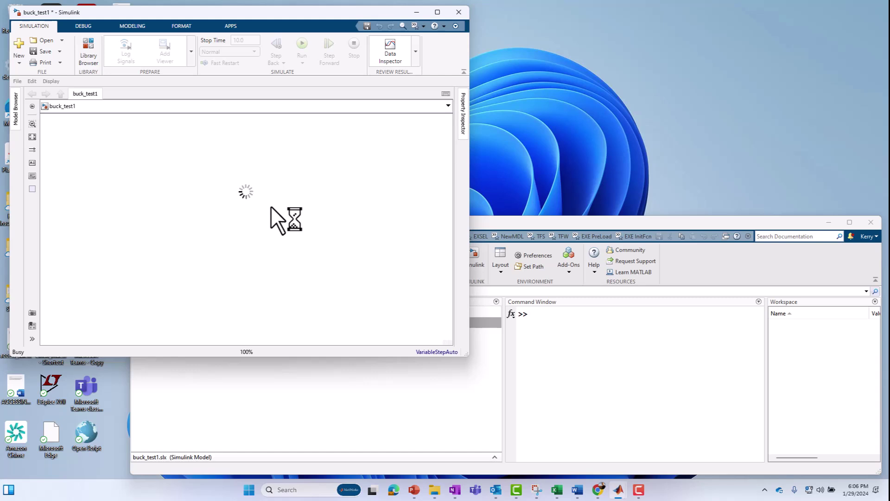
Step: Add an Electrical/Passive Capacitor and a Resistor block to the canvas, below and beyond the inductor
left_click(300, 231)
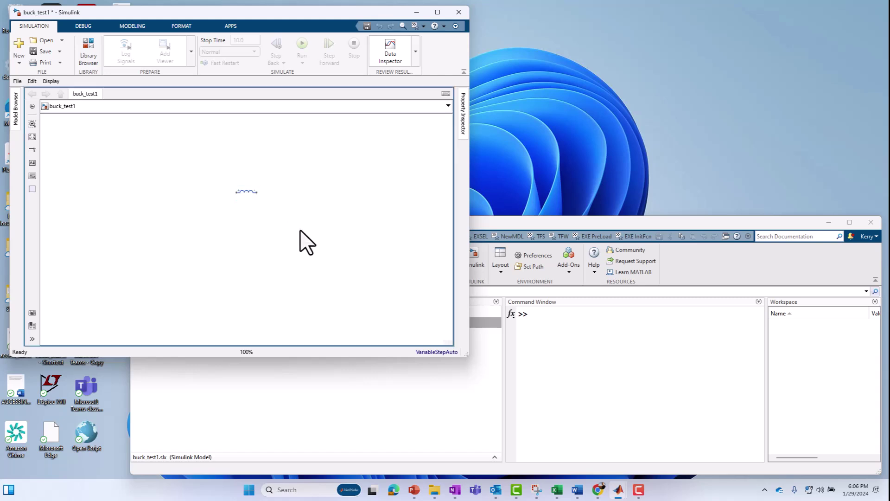
double_click(300, 230)
type("cap")
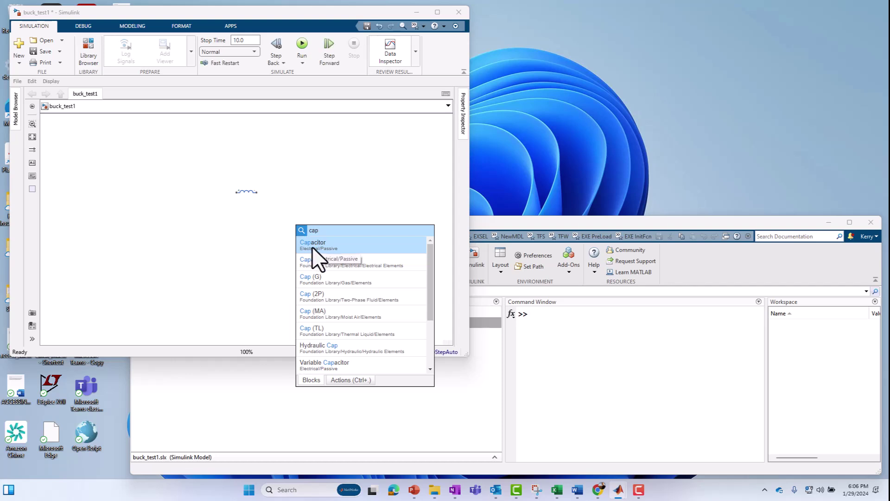
left_click(313, 246)
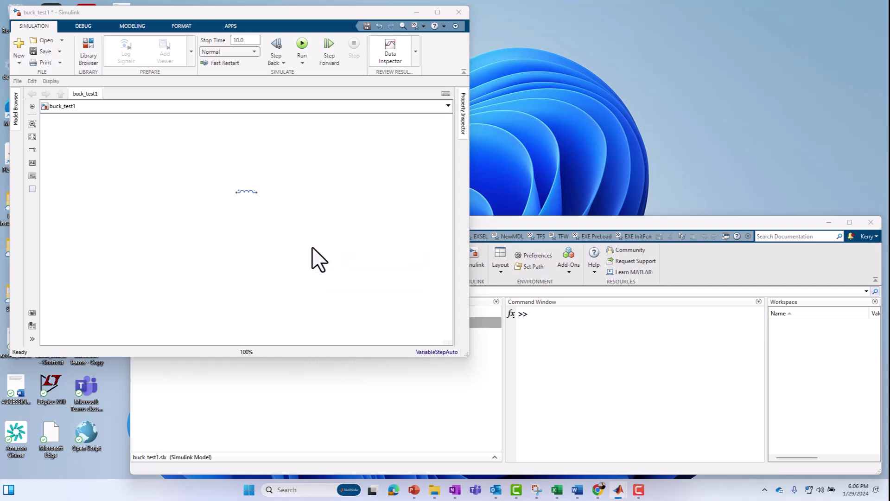
double_click(373, 242)
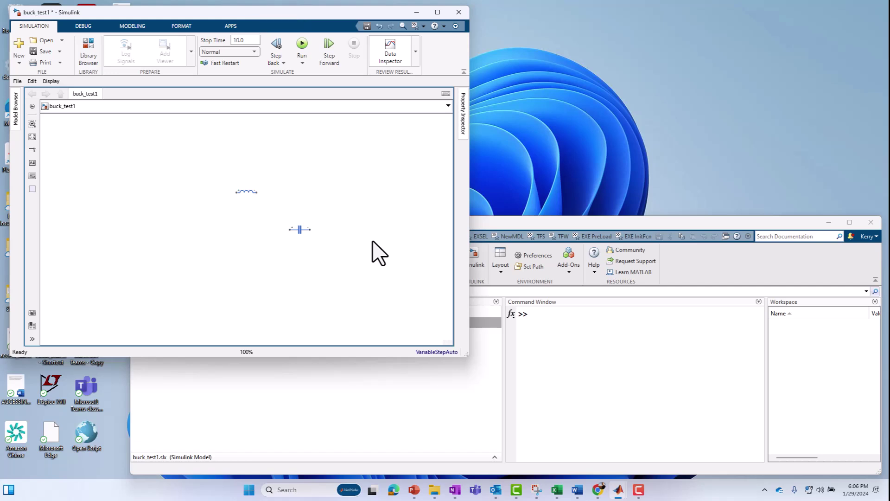
type("res")
left_click(381, 260)
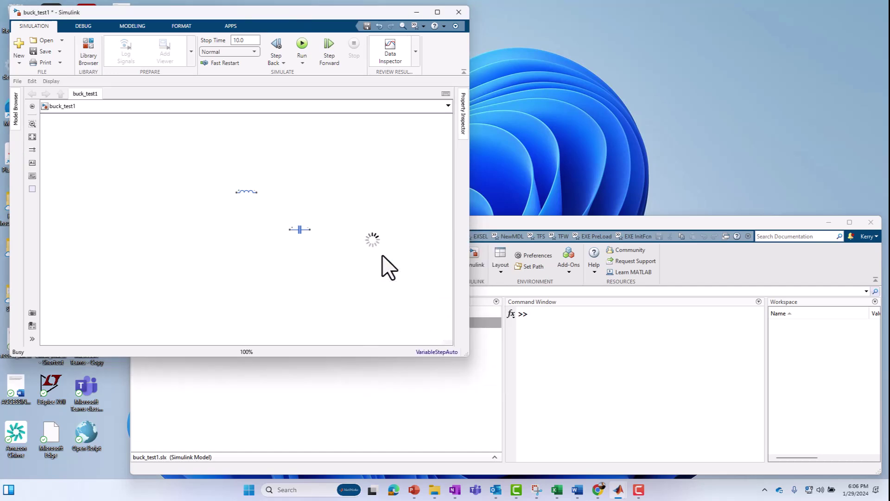
Step: Rotate the capacitor and resistor to vertical and arrange them side by side, below and to the right of the inductor
left_click_drag(244, 196, 221, 203)
left_click(290, 224)
left_click_drag(290, 225, 260, 209)
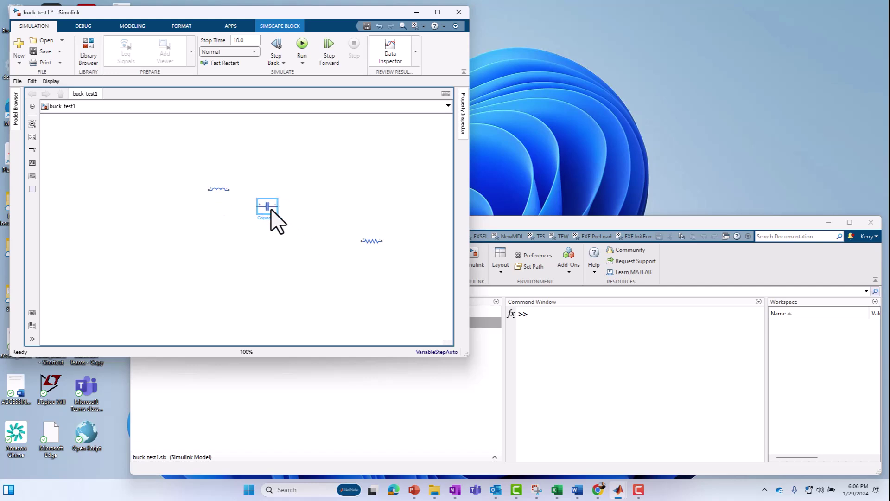
key("ctrl+r")
left_click(371, 242)
key("ctrl+r")
left_click_drag(370, 243, 303, 215)
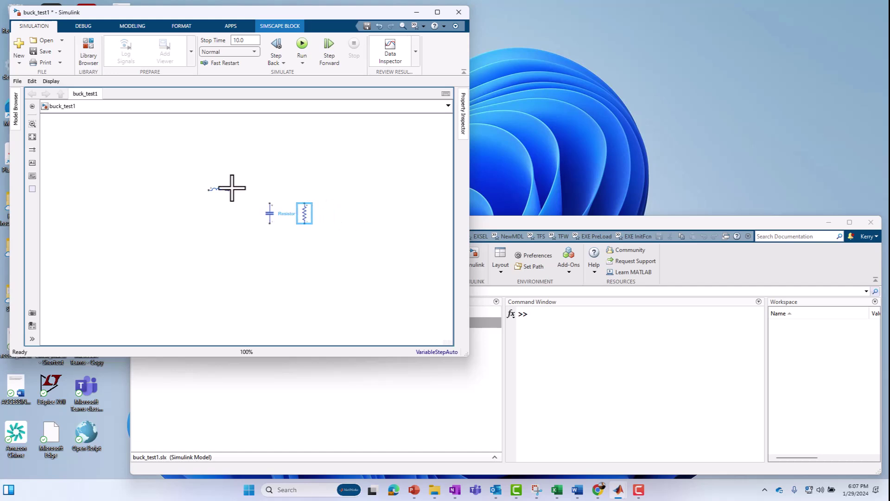
Step: Wire the inductor to the parallel capacitor and resistor, ground their lower ends with an Electrical Reference, and shift the inductor slightly closer
left_click_drag(230, 189, 269, 189)
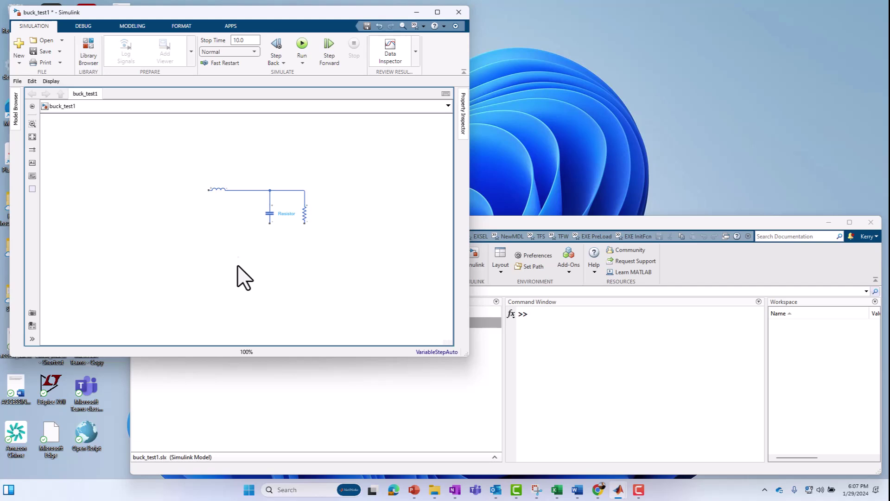
type("el")
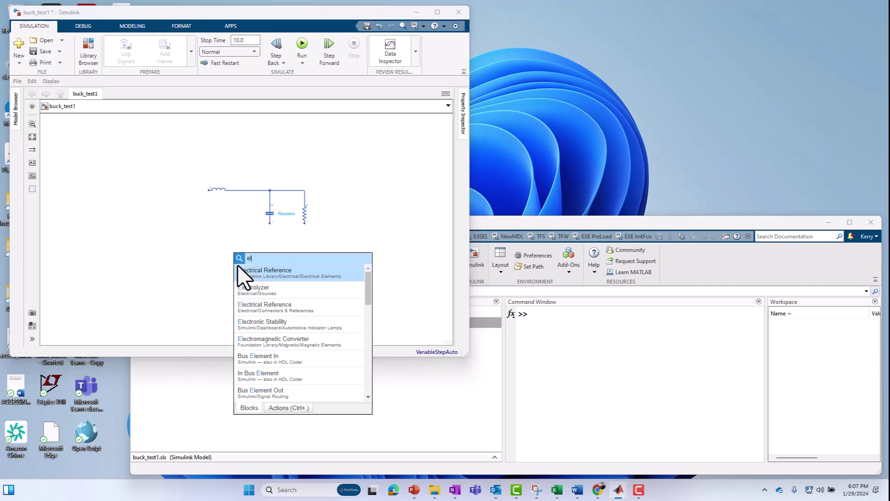
left_click(252, 276)
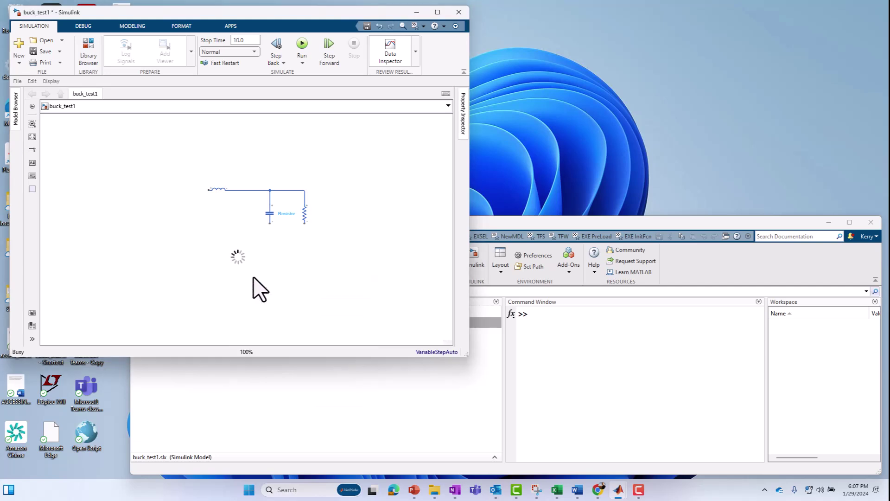
left_click_drag(244, 263, 309, 252)
left_click_drag(270, 224, 304, 237)
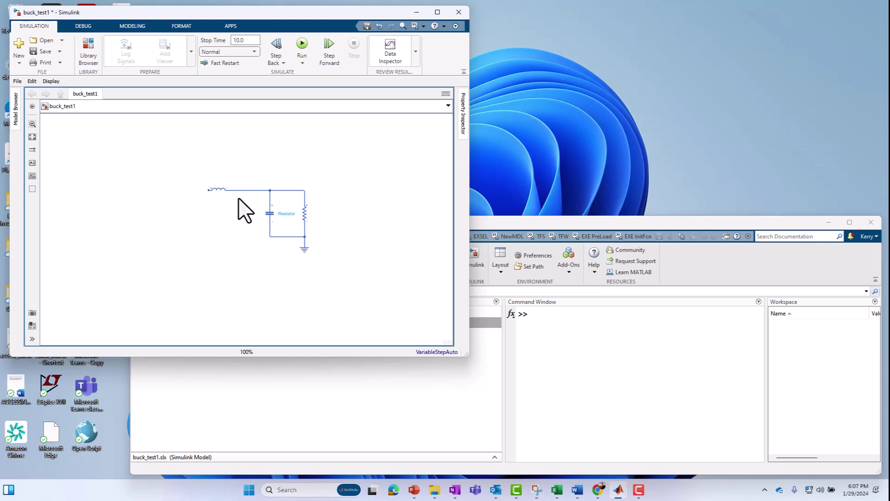
left_click(216, 193)
left_click_drag(216, 193, 223, 194)
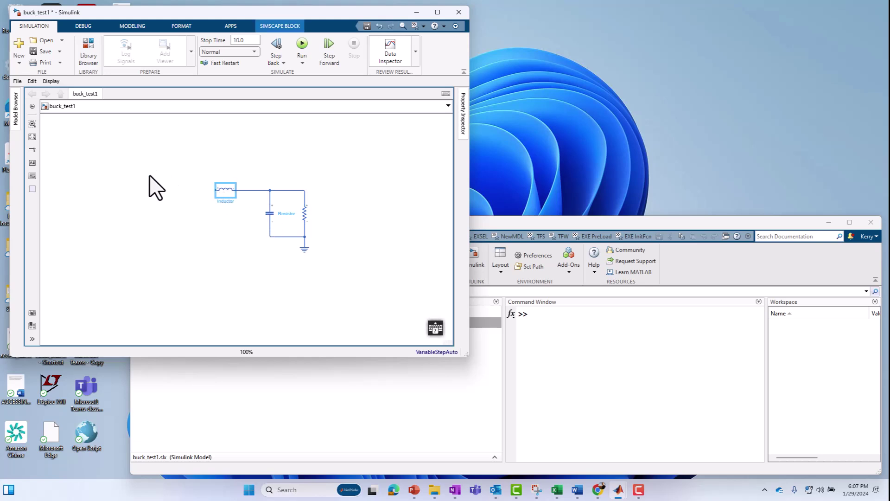
Step: Enlarge the model window and open the Library Browser as a standalone window in place of the docked one
left_click(88, 47)
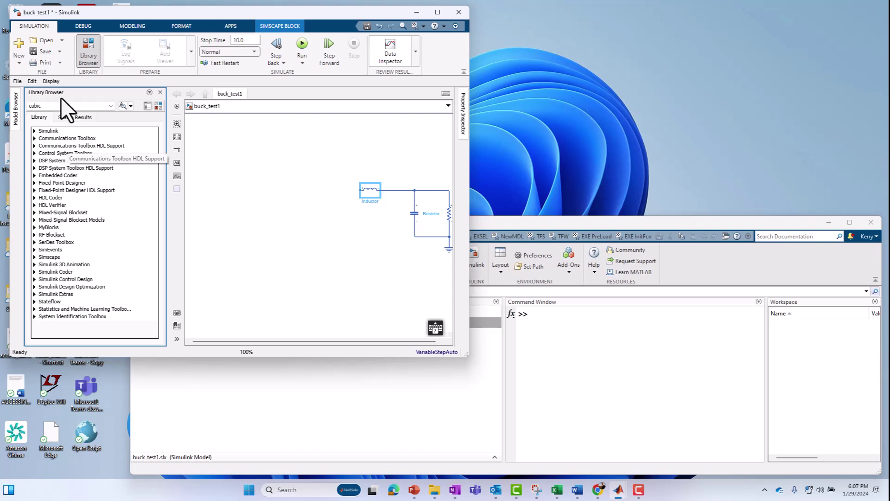
left_click_drag(467, 356, 658, 418)
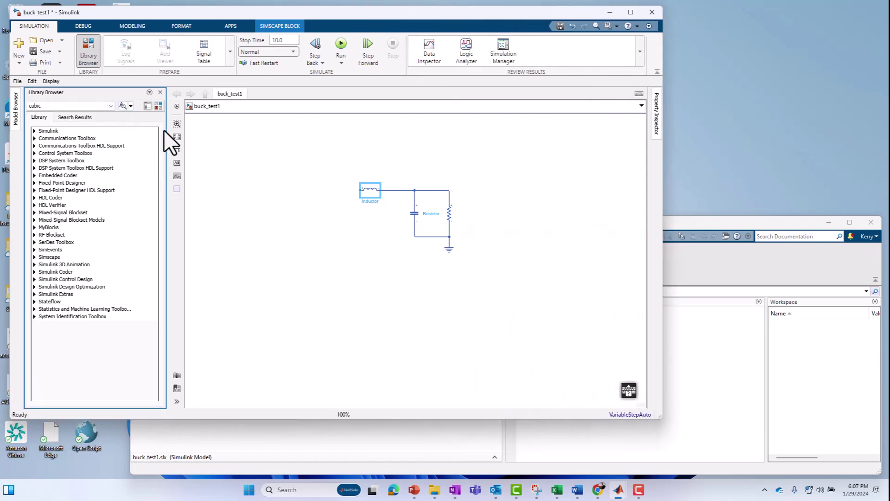
left_click(159, 107)
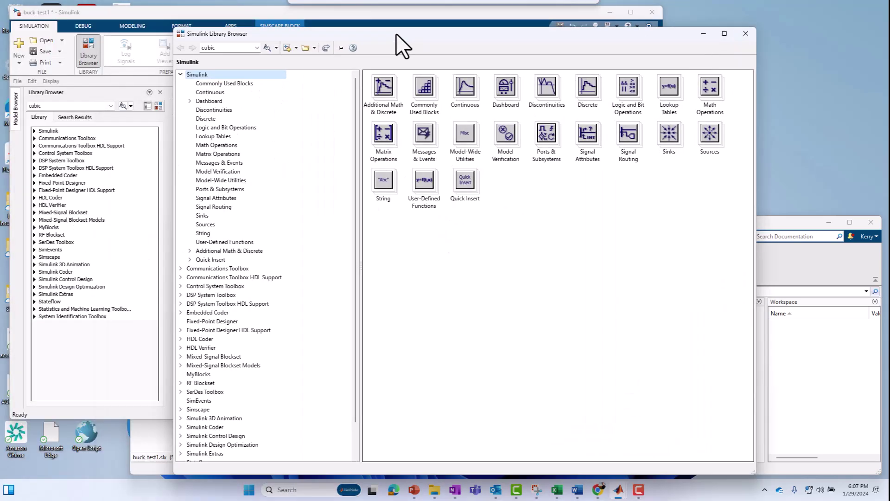
left_click_drag(396, 33, 524, 10)
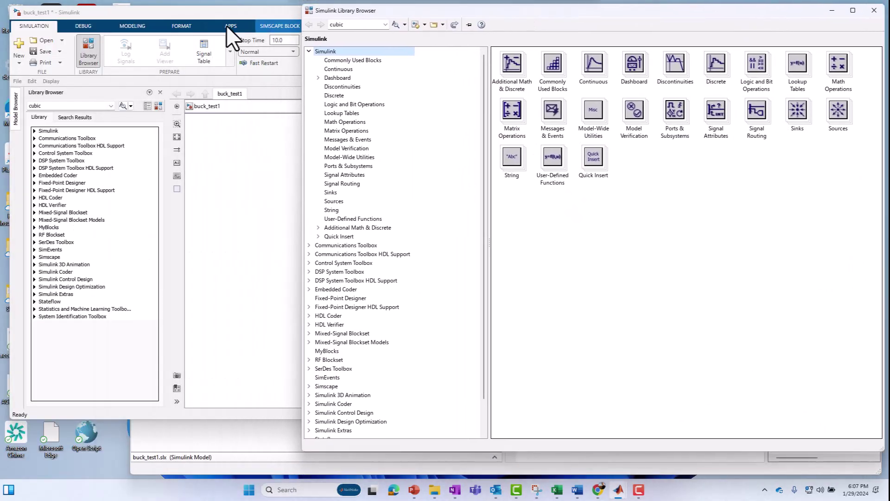
left_click(161, 91)
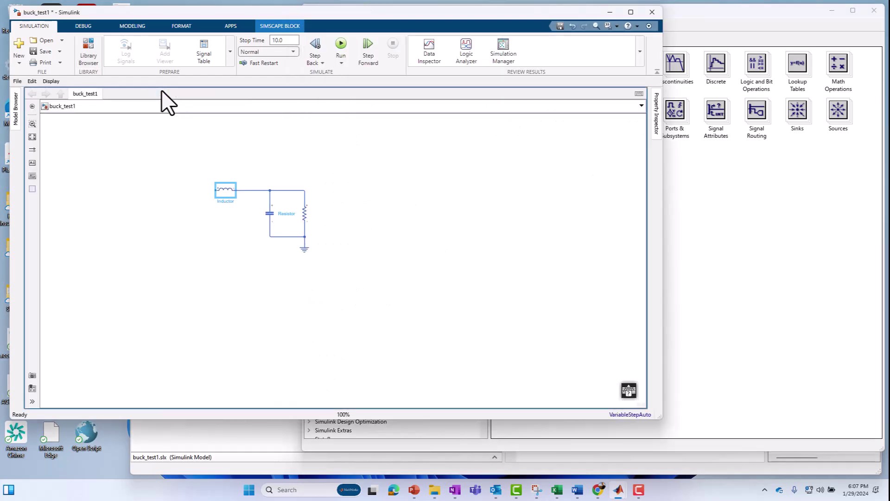
left_click(797, 255)
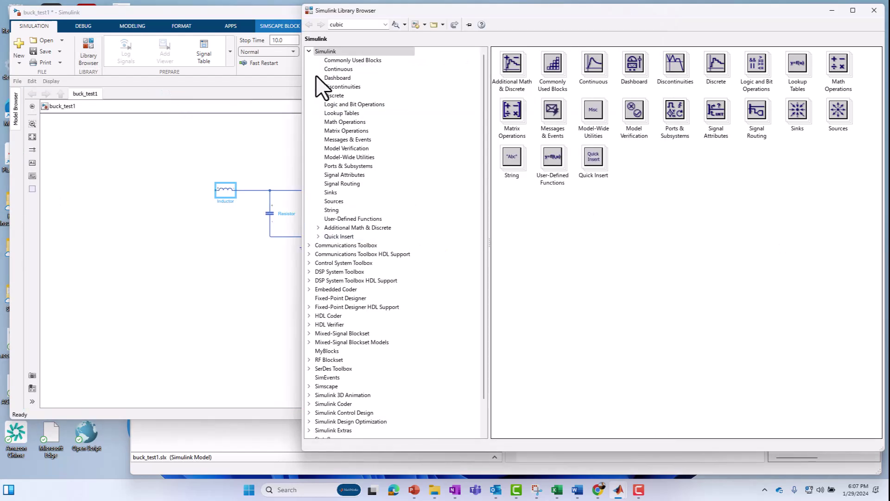
Step: Browse the Simulink library's Continuous and Discrete block categories
left_click(308, 53)
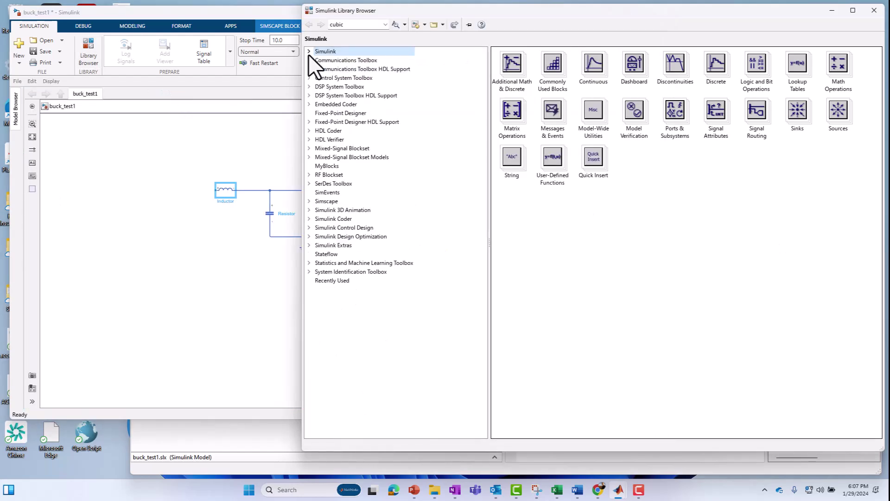
left_click(308, 53)
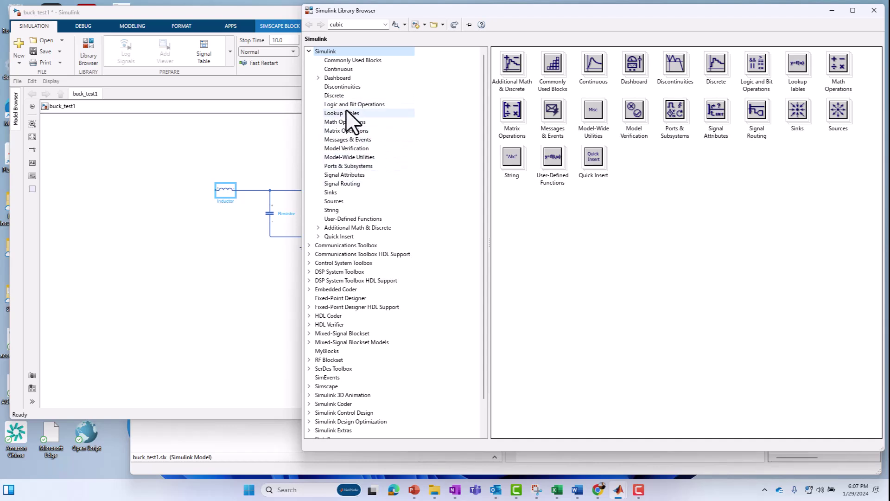
left_click(338, 70)
left_click(337, 95)
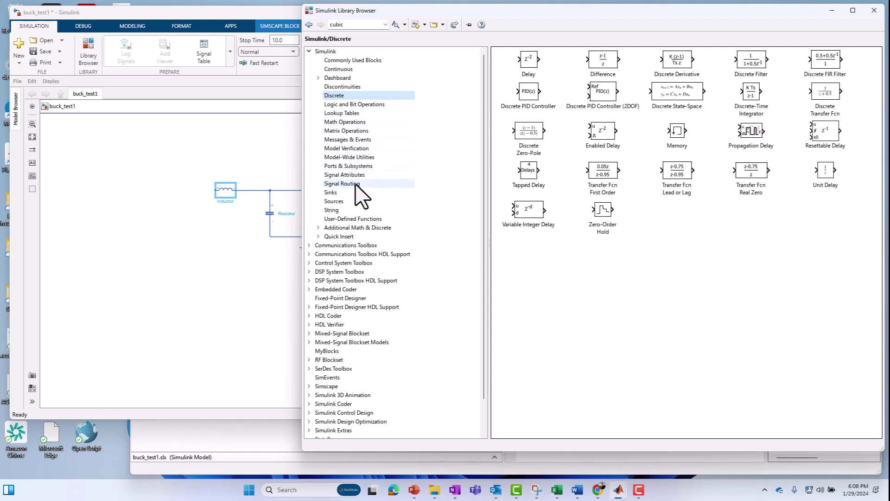
Step: Browse Simscape > Electrical > Passive in the library and pick out the Capacitor block
scroll(341, 378, "down", 1)
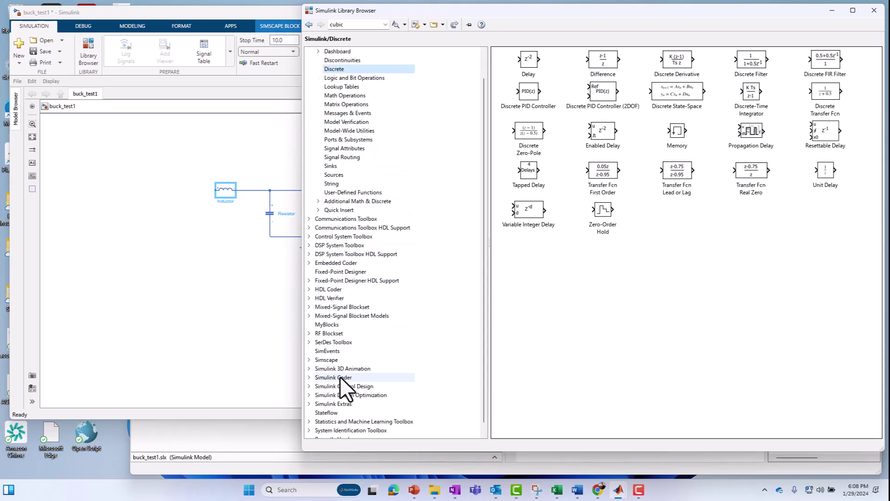
left_click(310, 360)
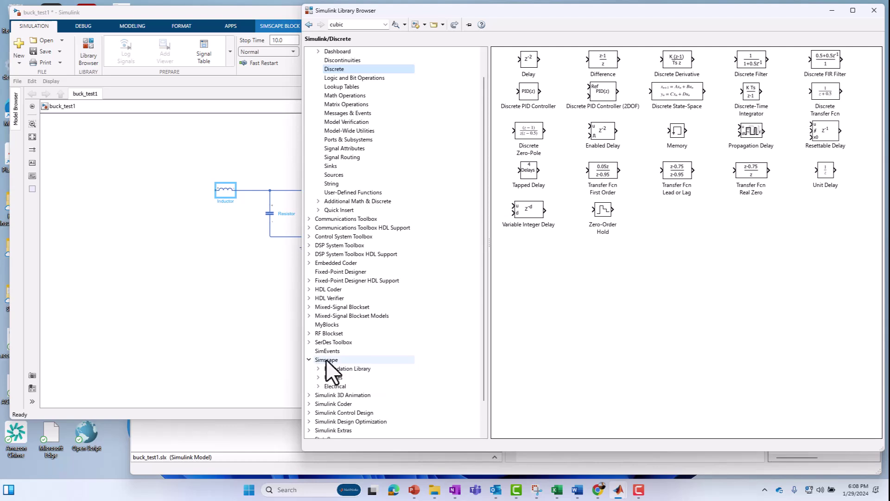
left_click(329, 386)
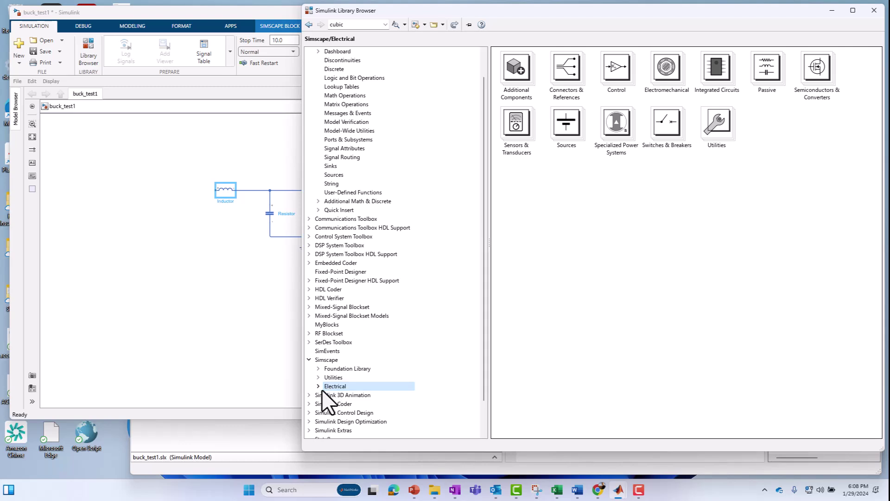
left_click(320, 363)
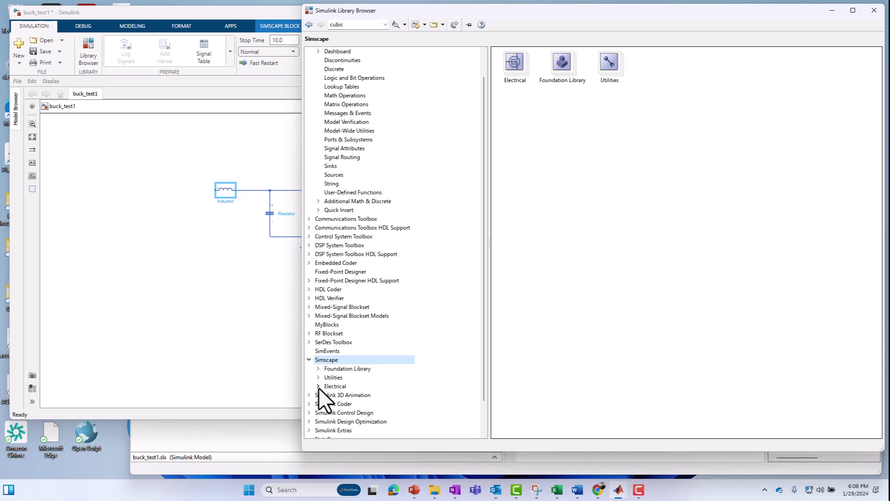
left_click_drag(484, 380, 480, 404)
left_click(318, 351)
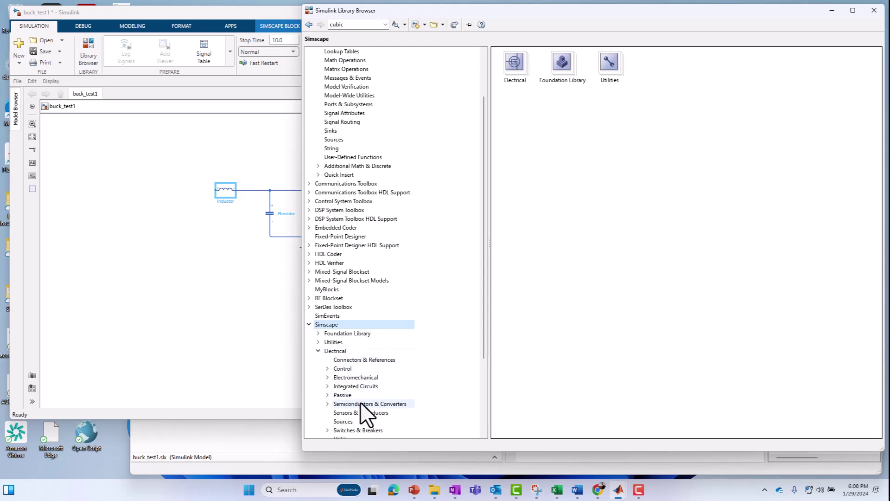
scroll(361, 401, "down", 1)
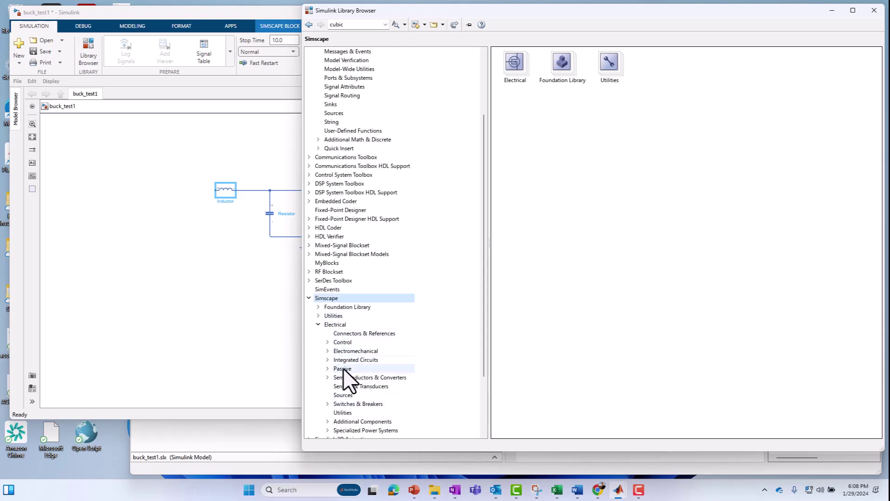
left_click(345, 371)
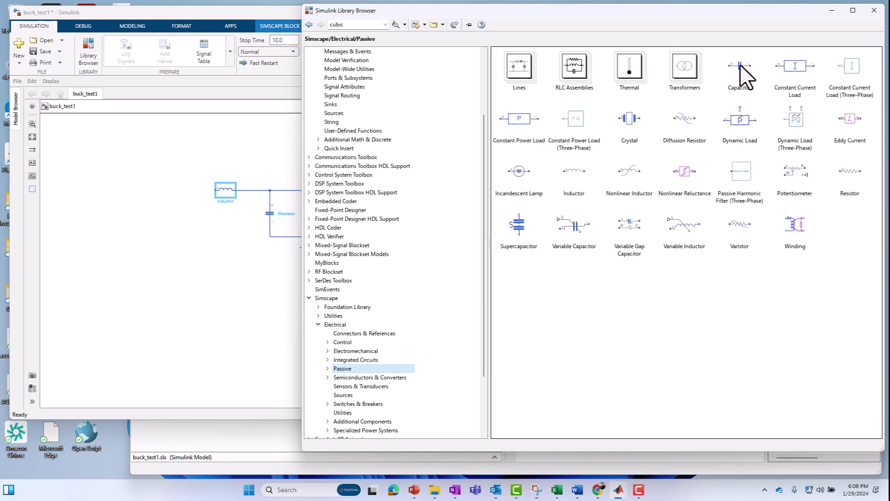
left_click_drag(740, 65, 547, 135)
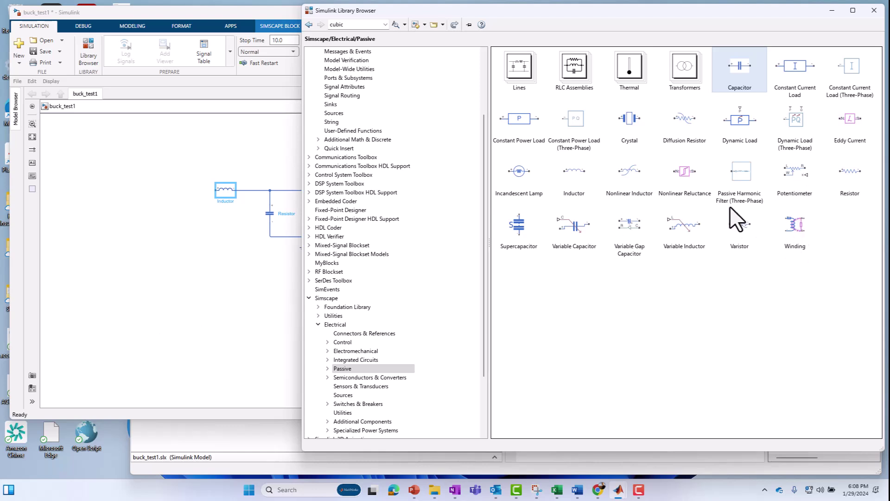
Step: Add a Capacitor and an Inductor from the Passive library to the model, and delete both trial blocks
key("ctrl+i")
left_click(846, 246)
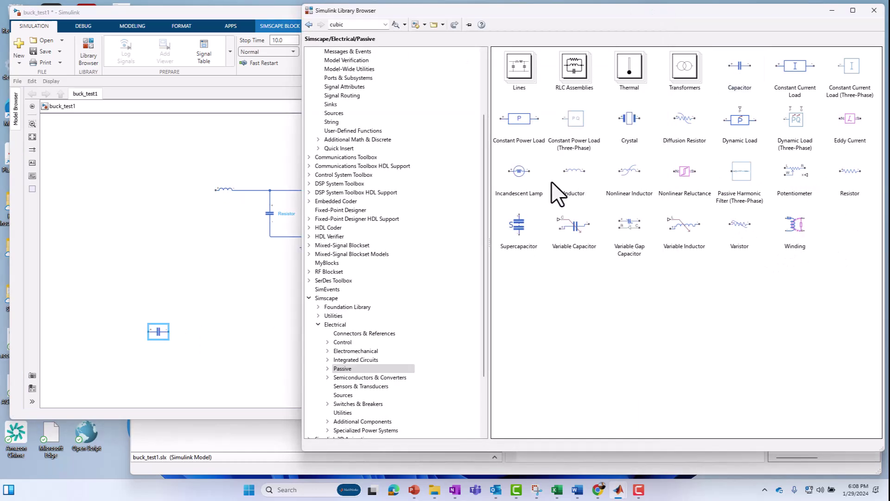
left_click_drag(575, 168, 190, 353)
key("Delete")
left_click(732, 13)
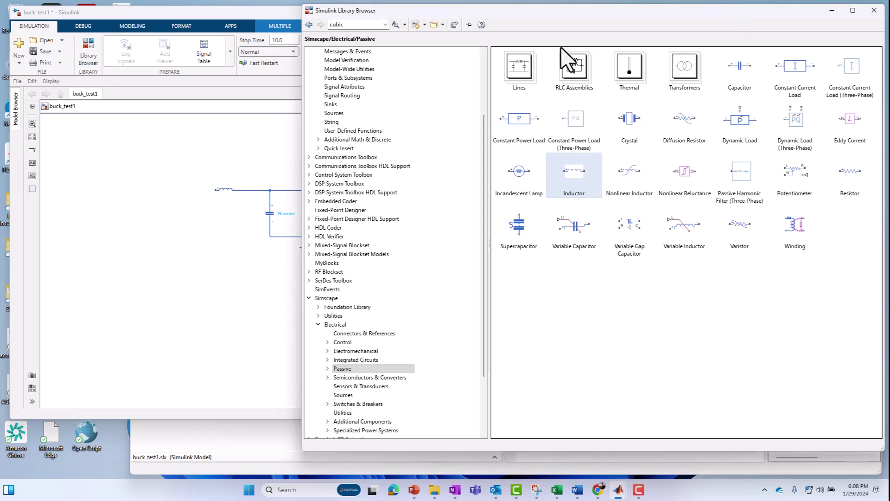
Step: Search the block library for inductor and compare the descriptions and library paths of the two Simscape Inductor blocks
double_click(353, 25)
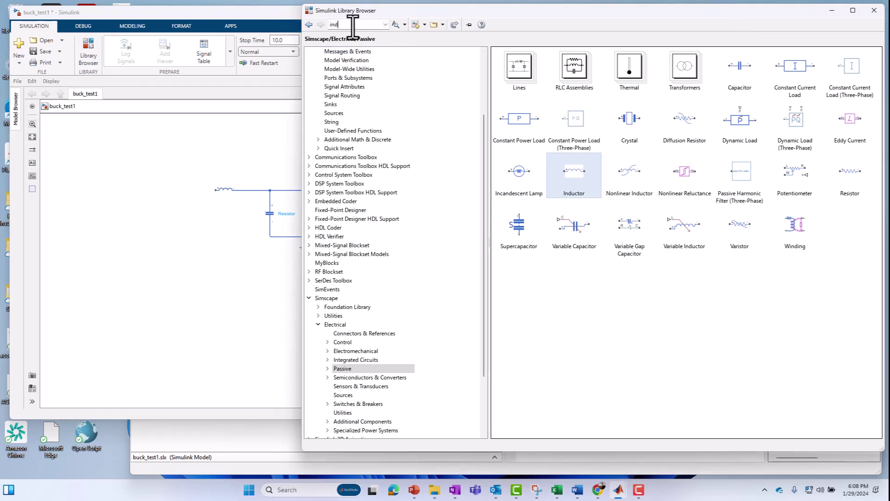
type("inductor")
key("Return")
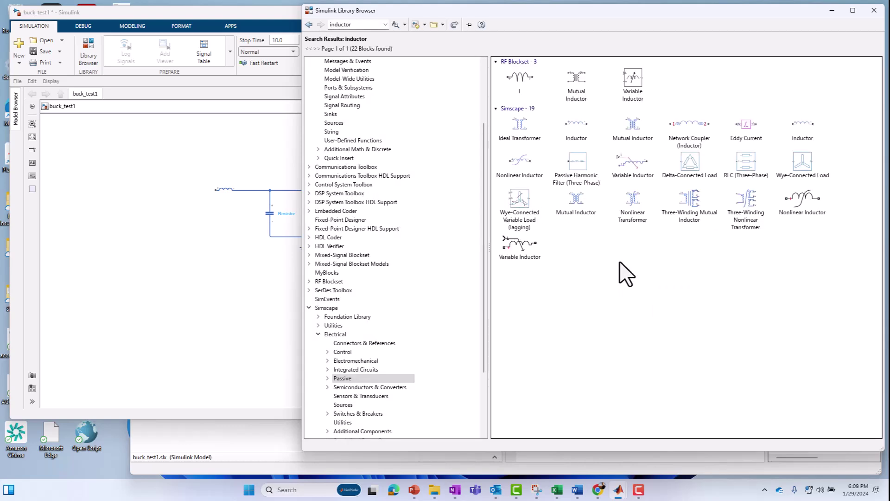
mouse_move(548, 131)
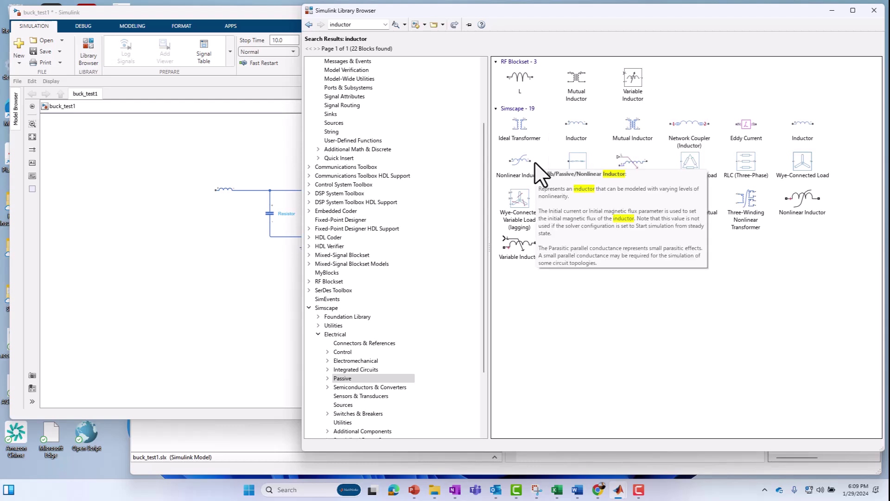
mouse_move(575, 135)
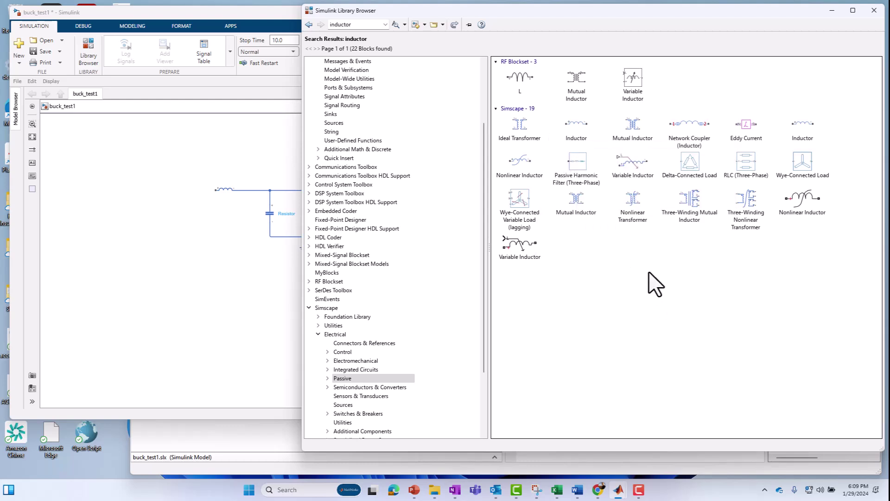
left_click(810, 137)
left_click(572, 125)
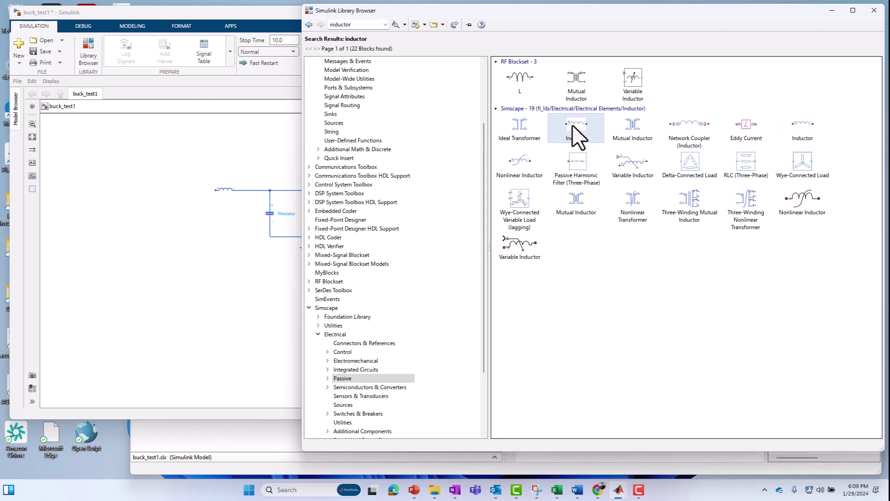
left_click(808, 125)
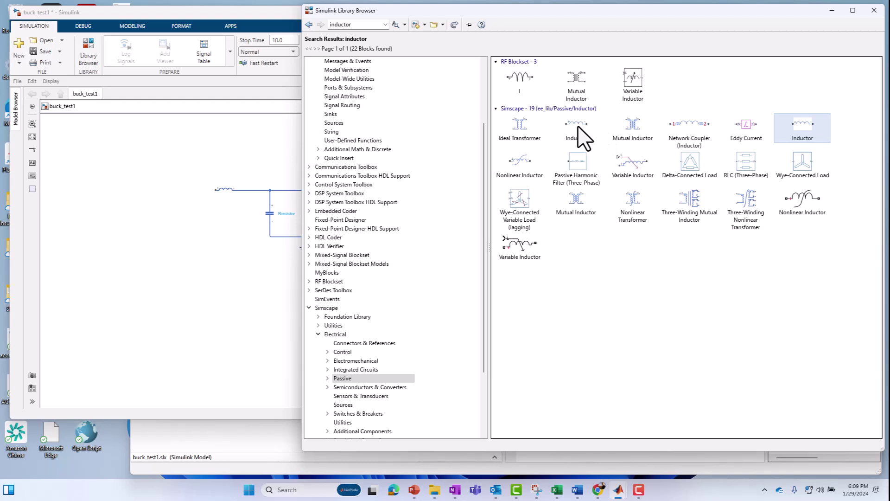
mouse_move(579, 125)
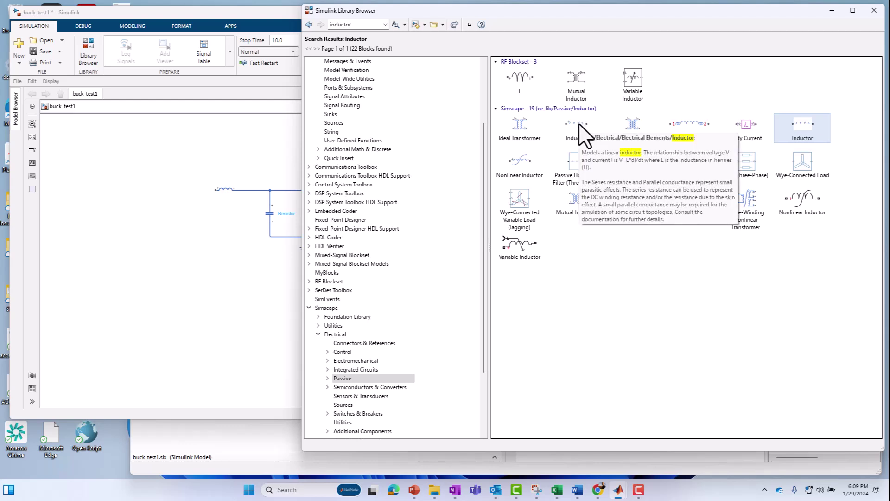
Step: Place the Foundation Library Inductor and the Simscape Electrical Passive Inductor one above the other in the model for comparison
left_click_drag(583, 134, 414, 218)
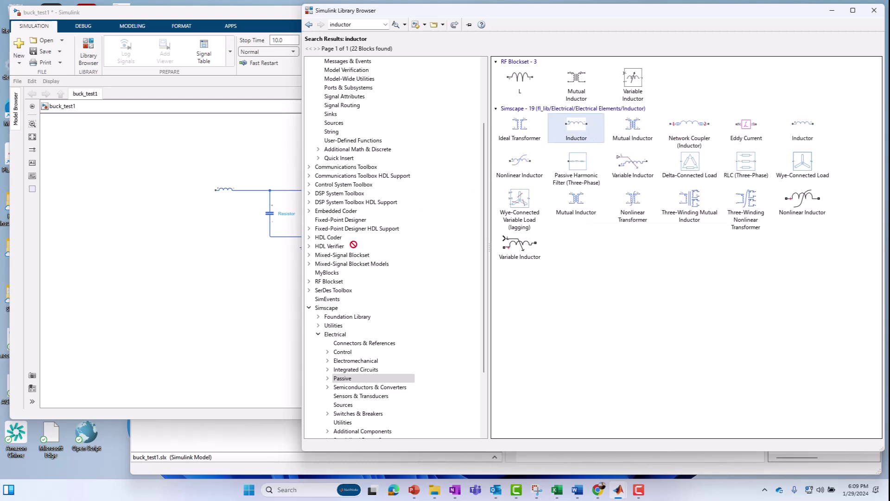
left_click_drag(117, 294, 117, 293)
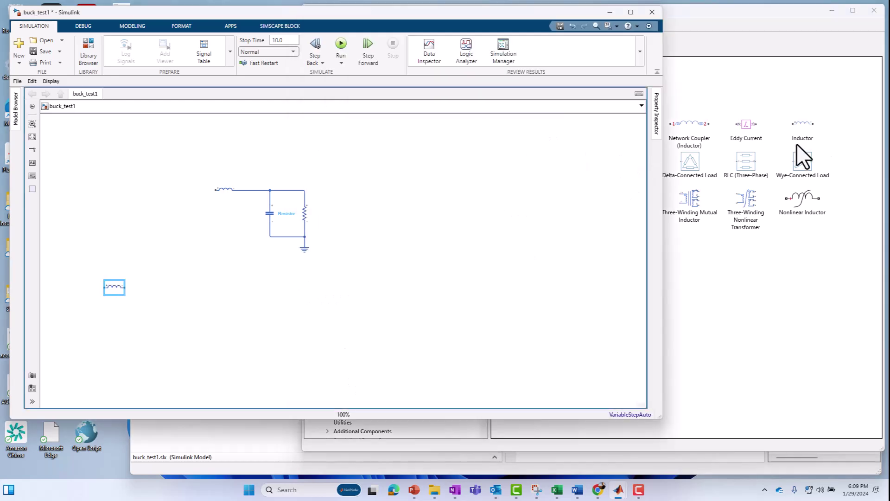
left_click_drag(806, 132, 116, 341)
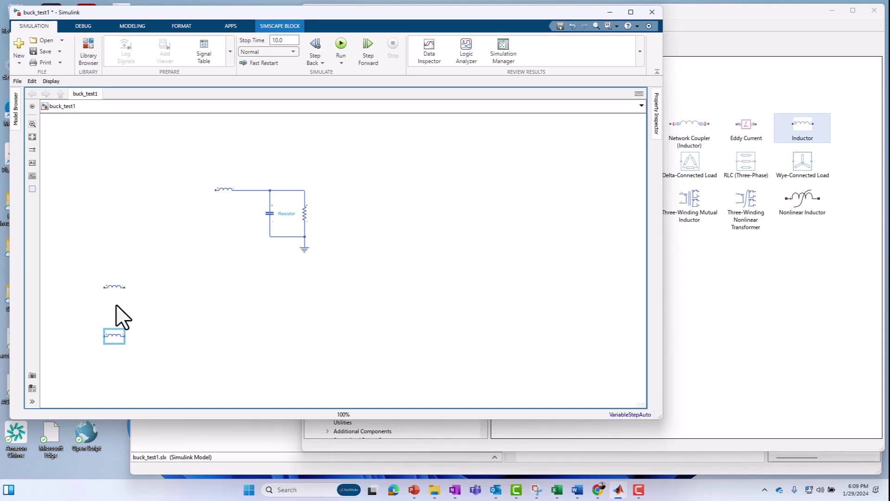
Step: Open the parameters of both comparison inductors and arrange the two dialogs side by side, with the model window out of the way
double_click(115, 290)
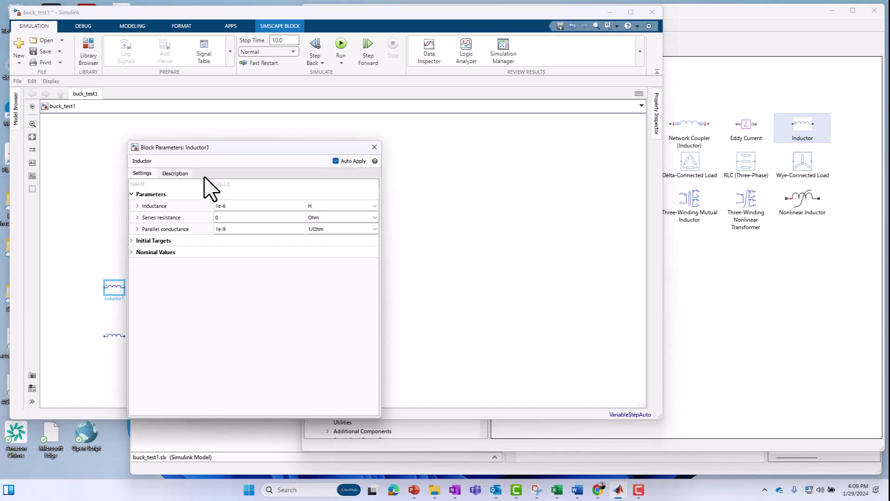
left_click_drag(209, 150, 321, 21)
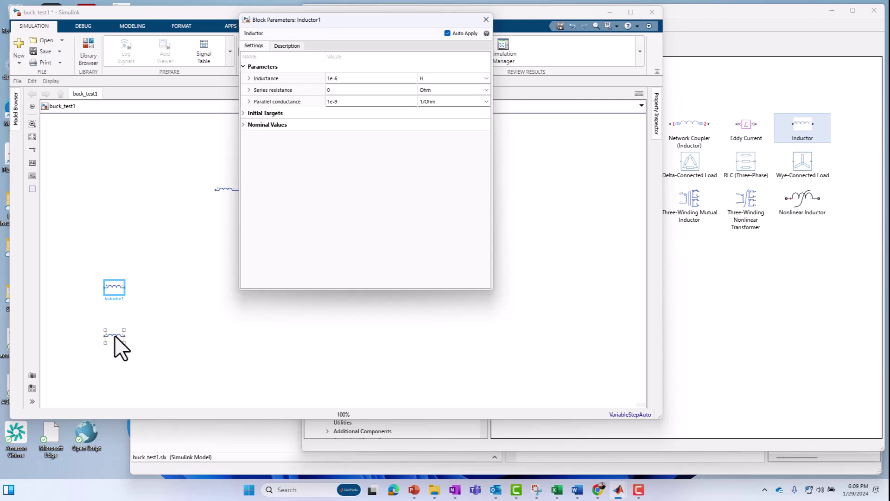
left_click(609, 12)
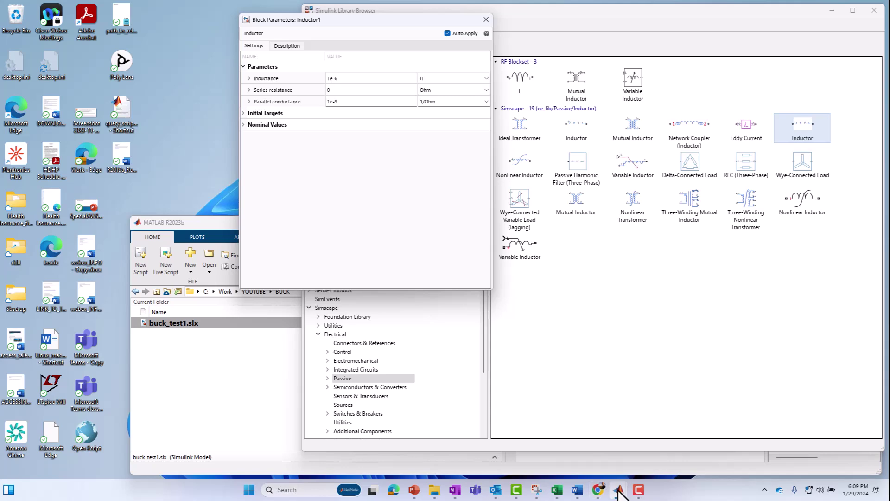
mouse_move(619, 492)
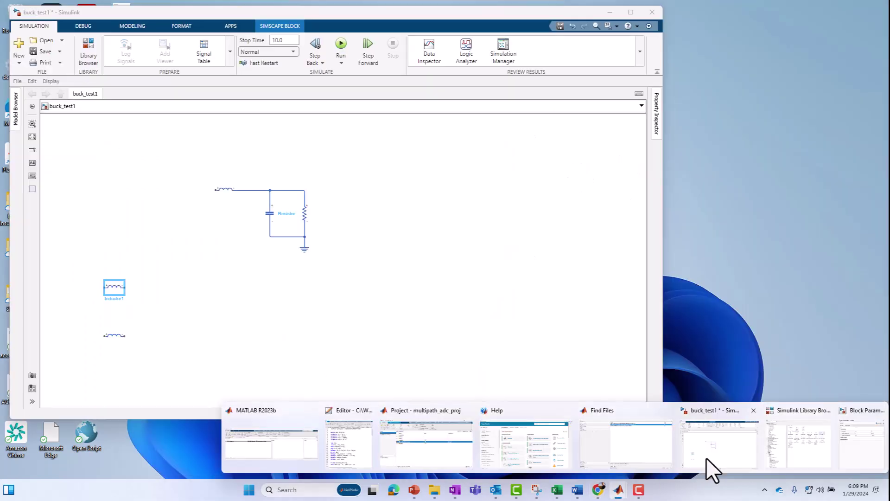
left_click(706, 458)
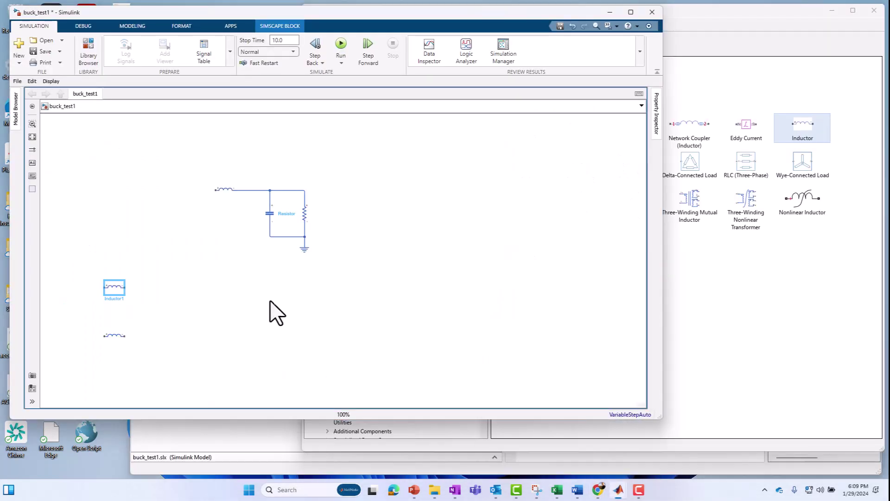
double_click(113, 335)
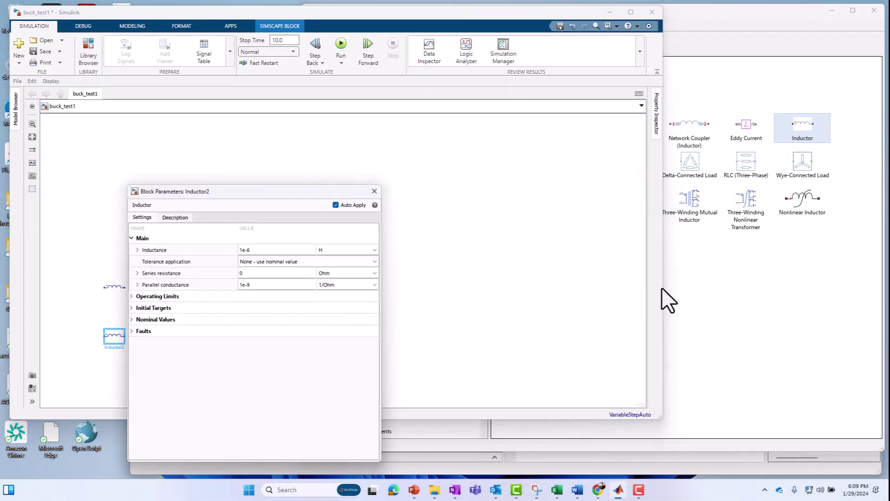
left_click_drag(533, 9, 573, 331)
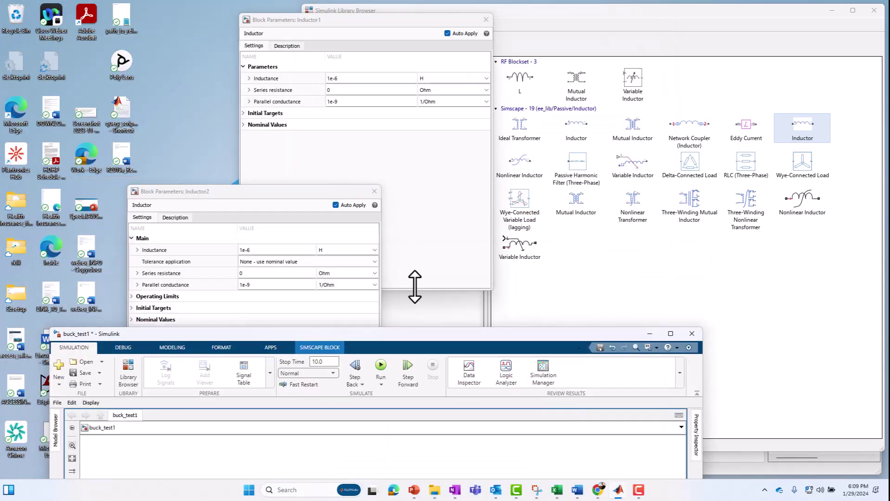
left_click_drag(283, 188, 641, 21)
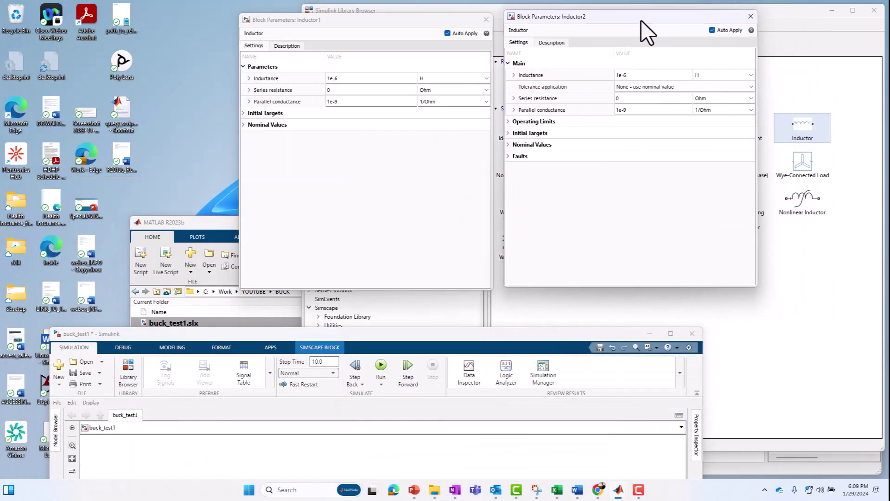
Step: Compare the two inductors' parameters, examining the Faults and Operating Limits sections of the Passive library version, and close both dialogs
left_click(296, 22)
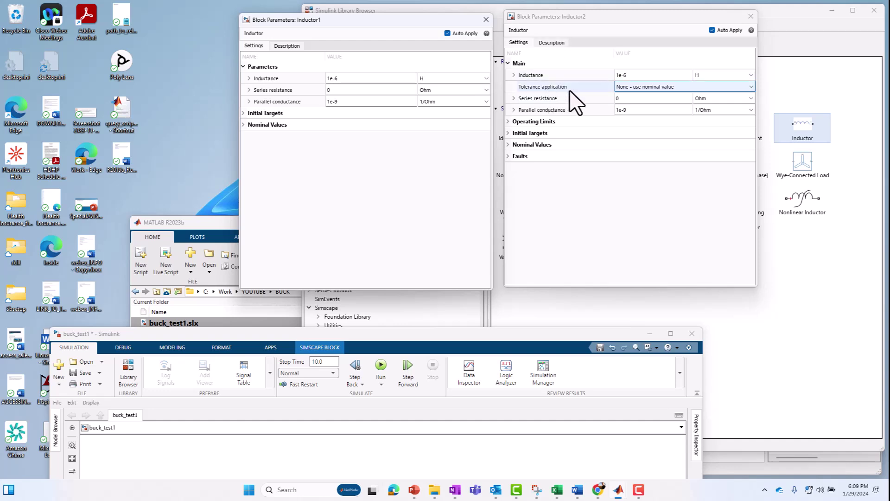
left_click(509, 154)
left_click(509, 121)
left_click(508, 121)
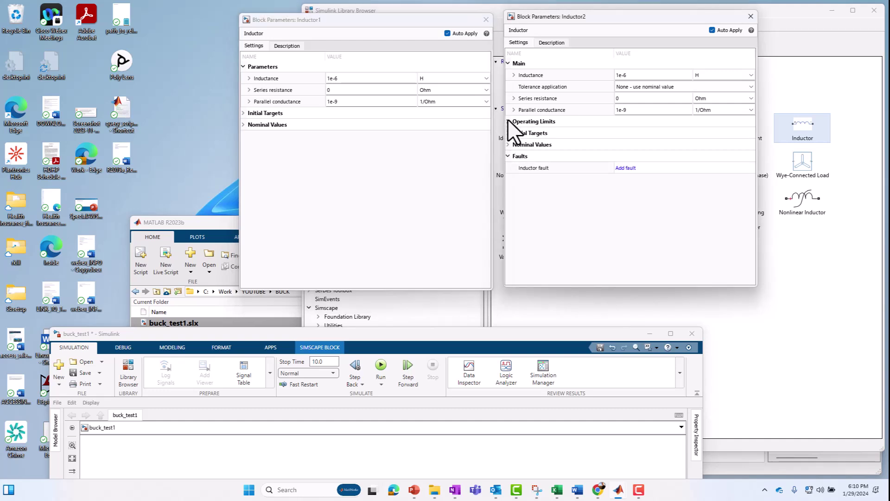
left_click(508, 156)
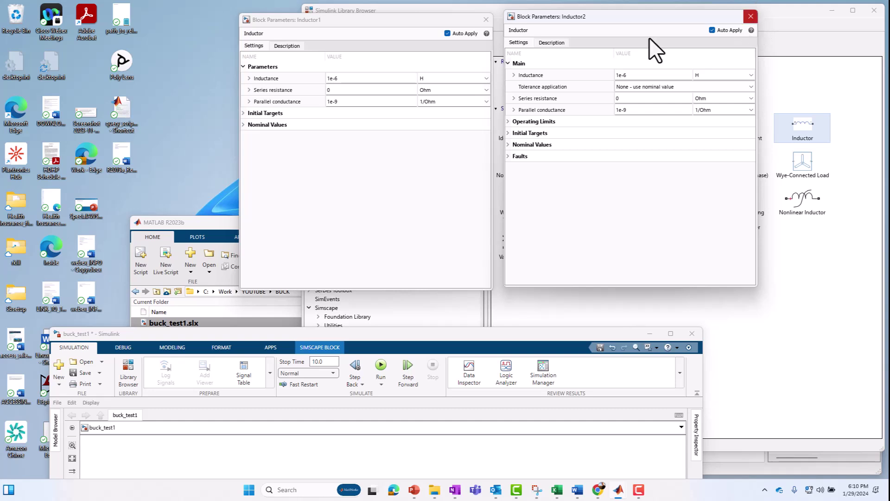
left_click(318, 19)
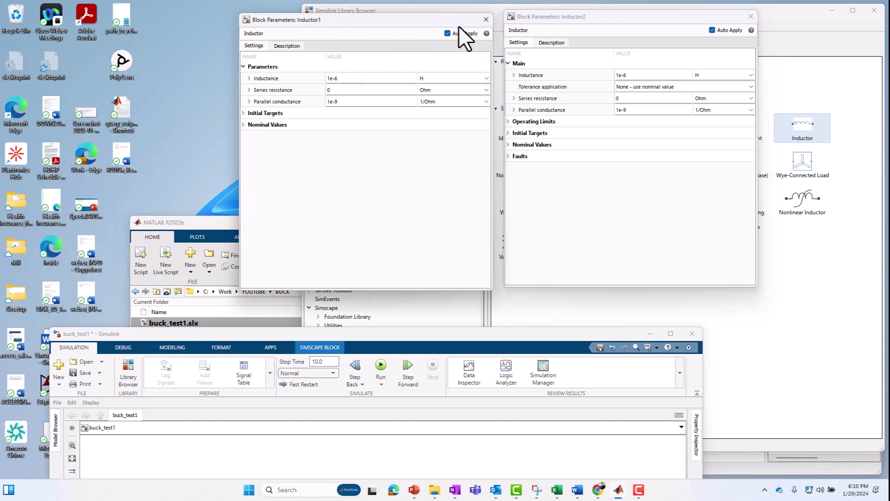
left_click(485, 20)
left_click(750, 17)
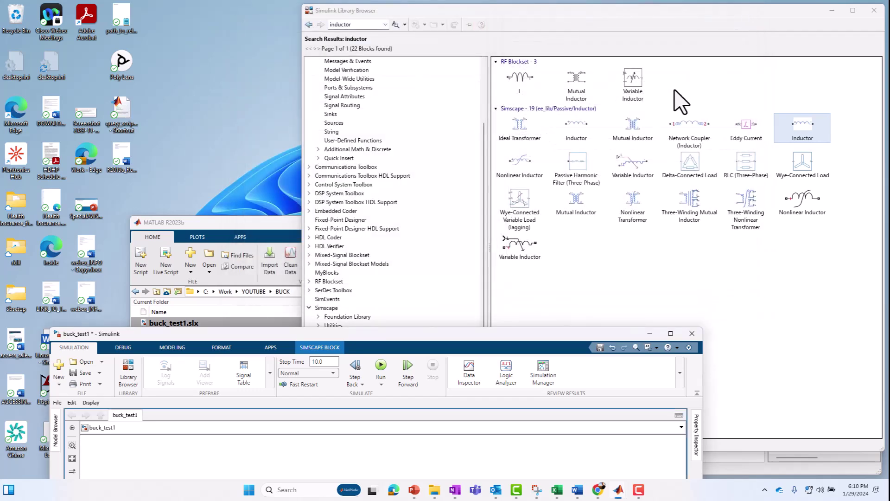
Step: Bring the model window back into full view and delete the two comparison inductors
left_click_drag(516, 333, 471, 14)
left_click_drag(87, 270, 127, 360)
key("Delete")
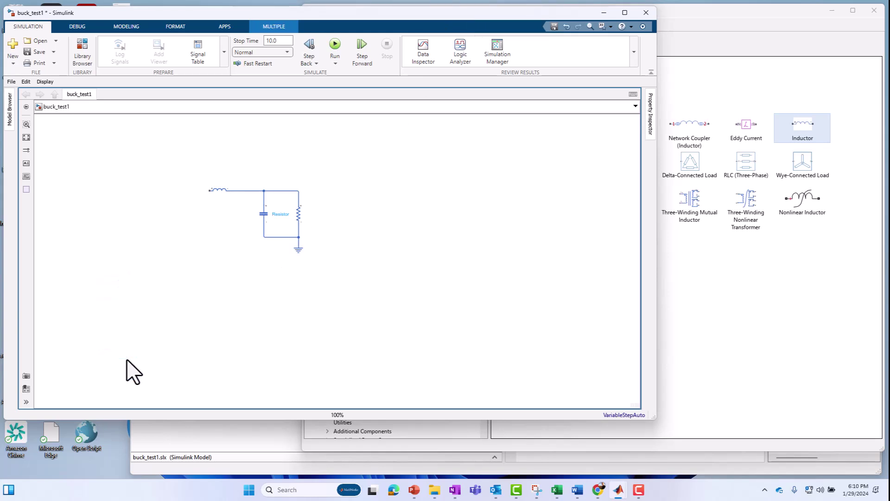
Step: Nudge the circuit's inductor slightly to the right, closer to the capacitor branch
left_click(224, 197)
key("Right")
key("Right")
key("Right")
key("Right")
key("Right")
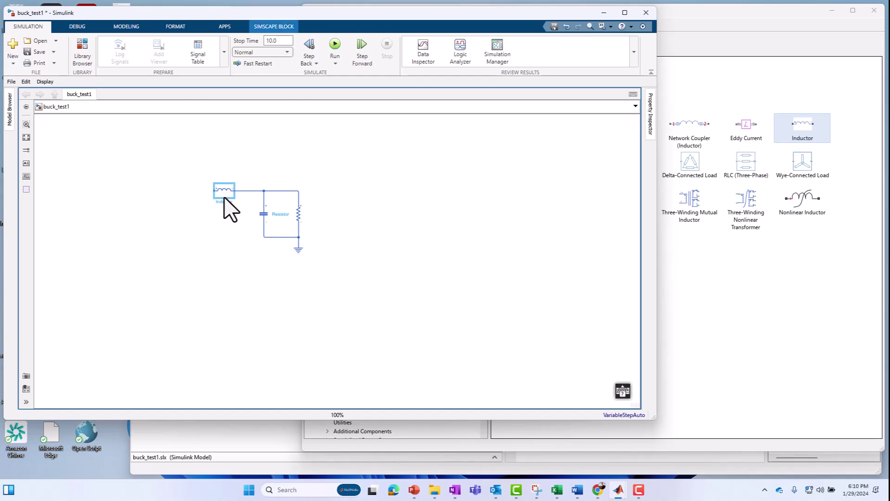
Step: Move the whole inductor, capacitor, resistor and ground circuit to the right, leaving free canvas ahead of the inductor
left_click_drag(183, 162, 361, 285)
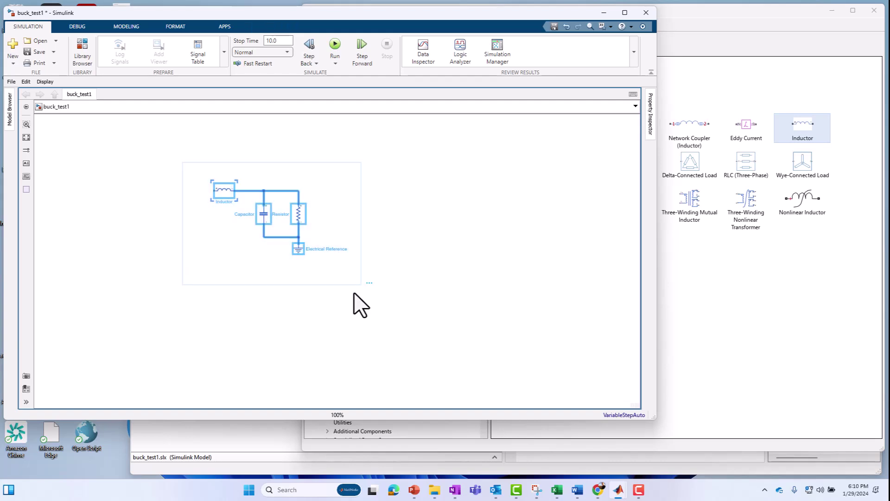
left_click(194, 208)
left_click(266, 222)
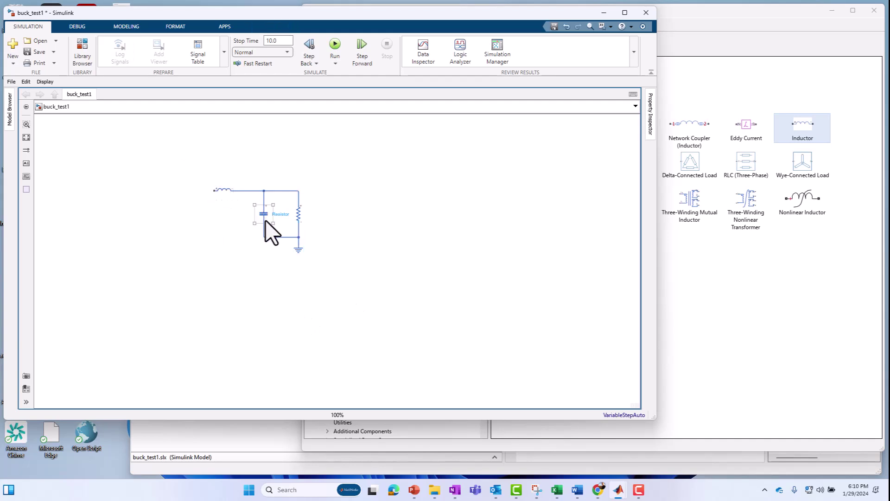
left_click(299, 216)
left_click_drag(174, 175, 405, 222)
key("ctrl+a")
left_click(275, 290)
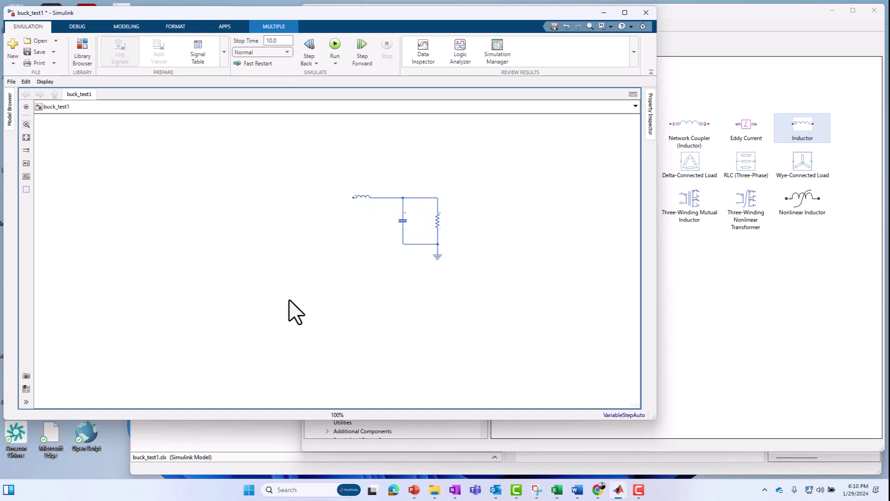
Step: Add a Foundation Library Voltage Sensor connected across the resistor and draw an open-ended line from its measurement output
double_click(483, 227)
type("vol")
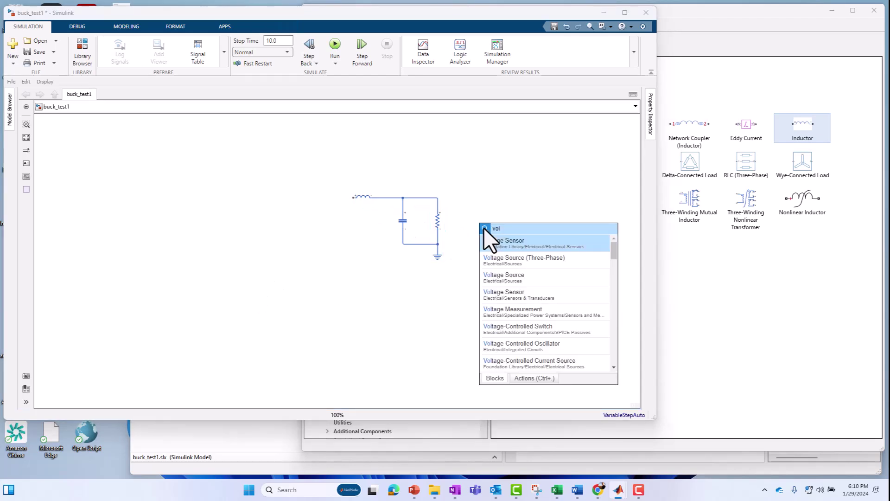
left_click(510, 241)
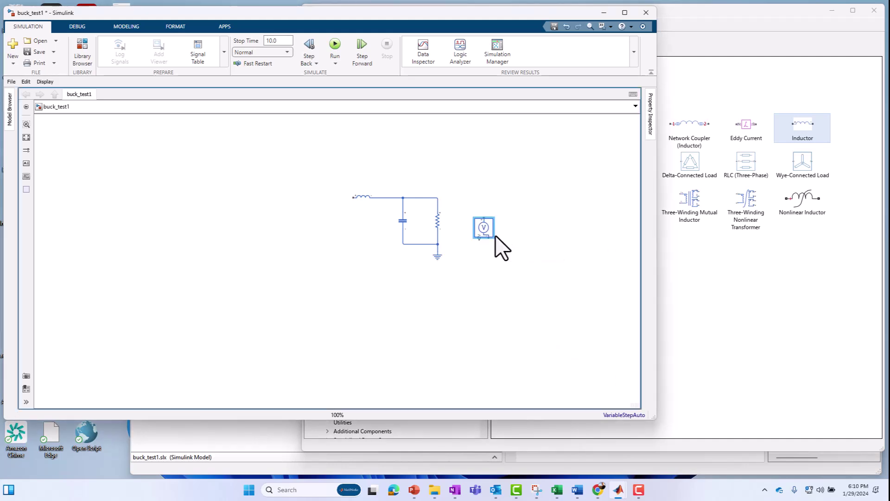
left_click_drag(488, 209, 438, 199)
left_click(492, 229)
left_click_drag(494, 231, 438, 244)
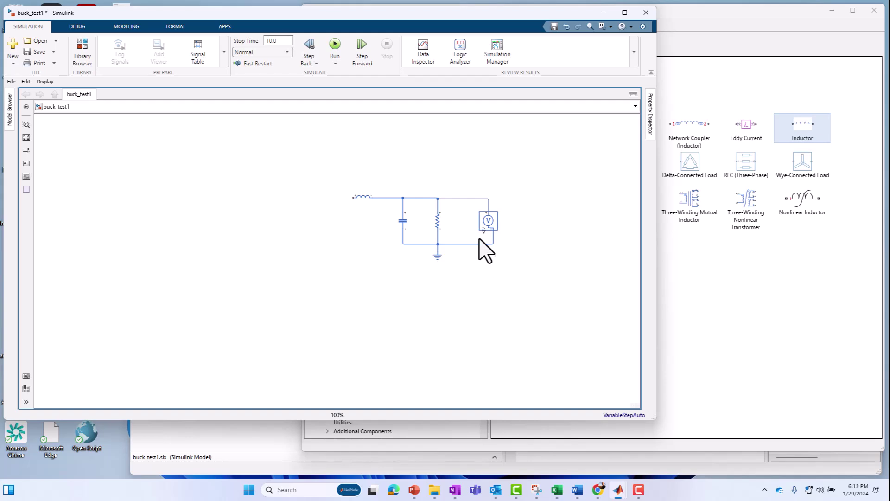
left_click_drag(484, 231, 516, 269)
Step: Add a PWM Generator from Electrical/Control/Pulse Width Modulation in the free space to the left of the inductor
left_click_drag(232, 149, 337, 283)
double_click(247, 207)
type("pwm")
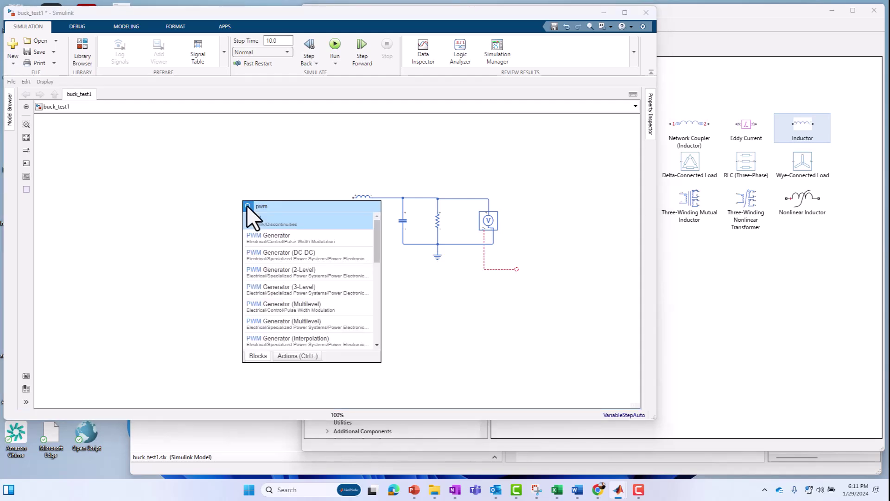
left_click(266, 238)
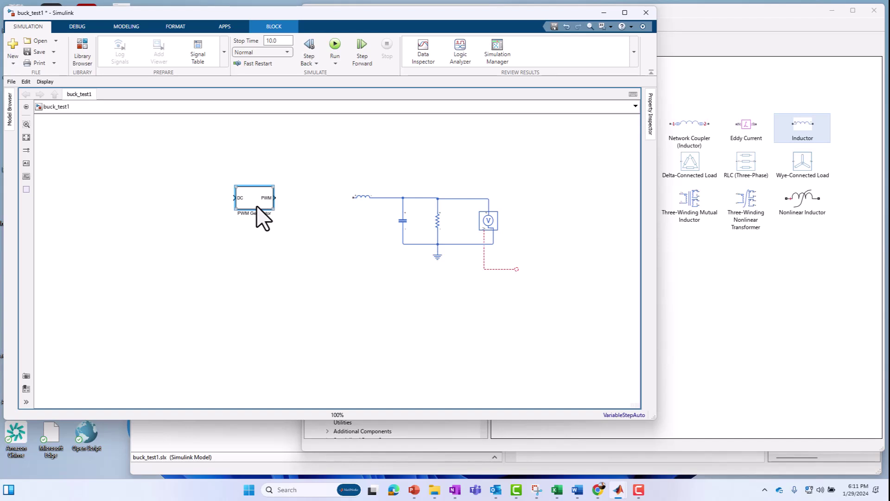
Step: Examine the PWM Generator's block parameters, leaving them as they are
double_click(259, 210)
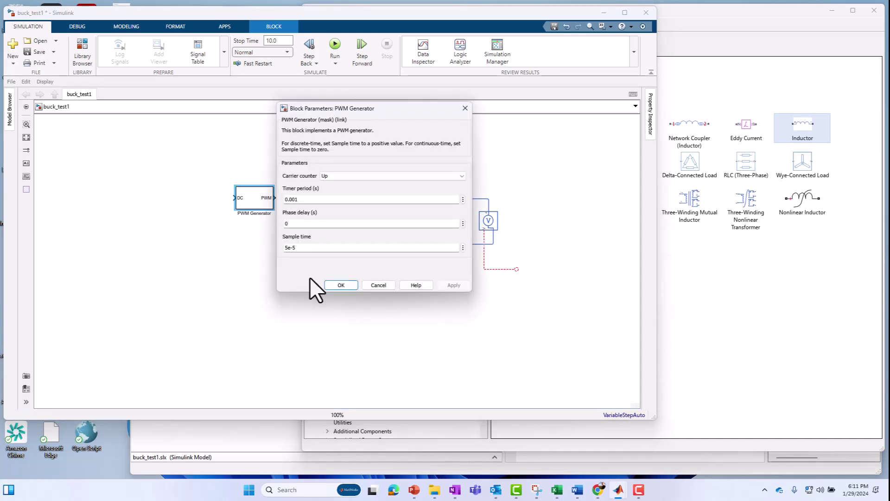
left_click(386, 286)
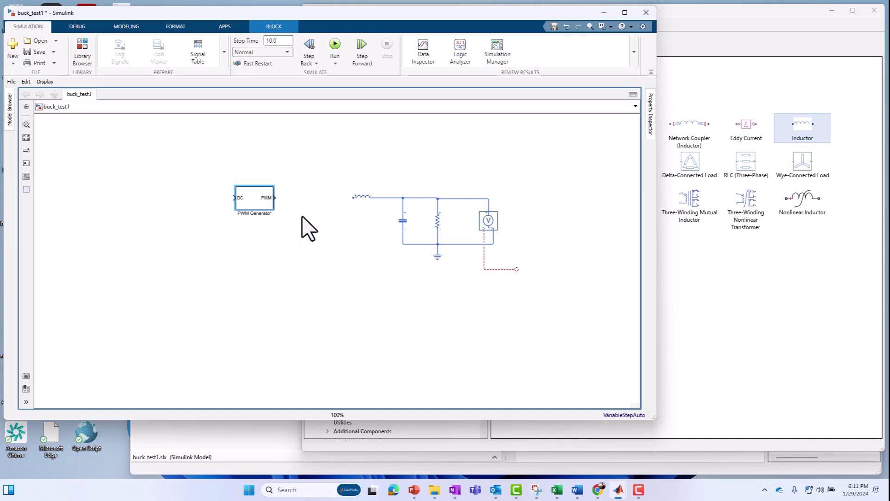
left_click_drag(190, 169, 533, 283)
left_click(423, 364)
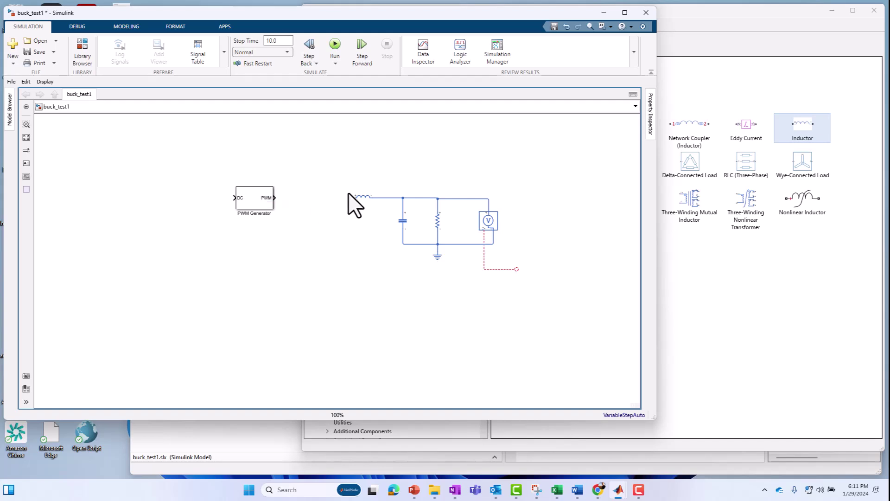
double_click(329, 239)
type("idea")
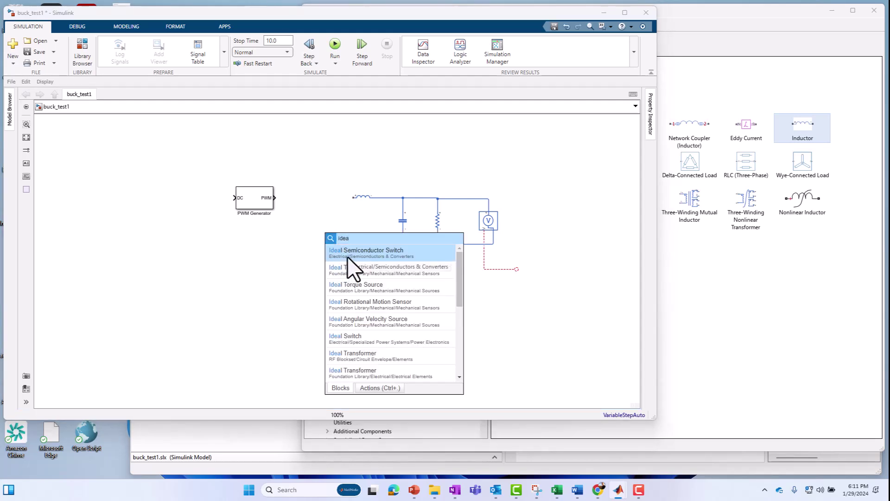
left_click(344, 338)
left_click_drag(332, 244, 325, 252)
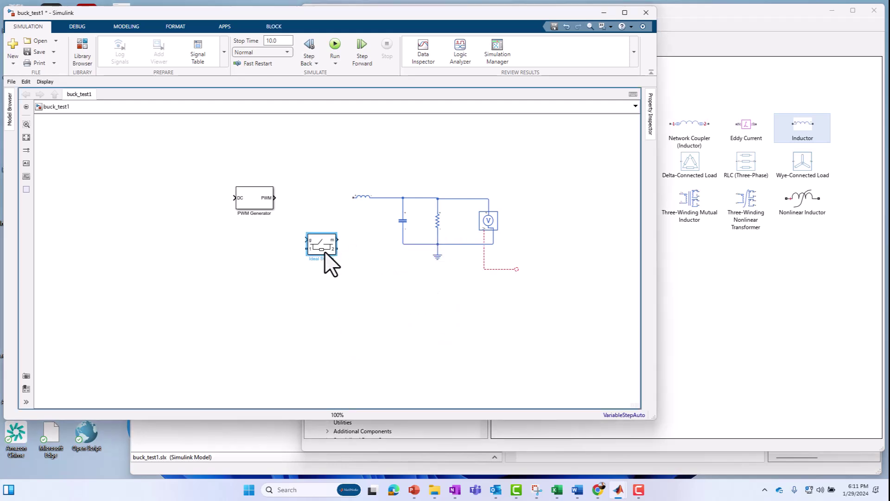
key("Delete")
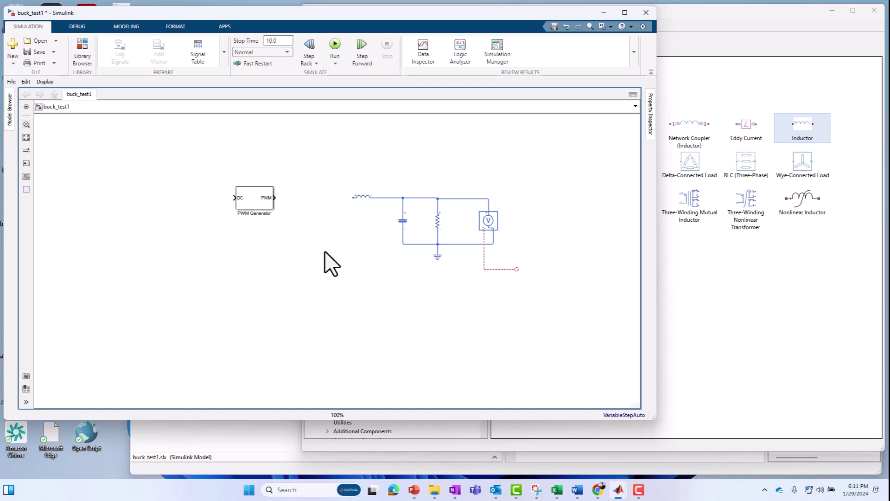
Step: Add a Foundation Library electrical Switch below the inductor's free end, connect them, and draw an open-ended line from the switch's lower terminal
double_click(325, 251)
type("swit")
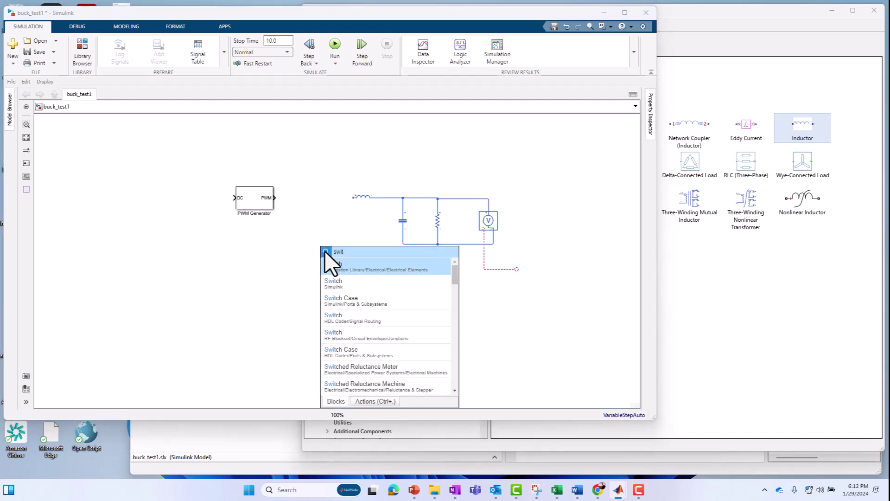
left_click(337, 268)
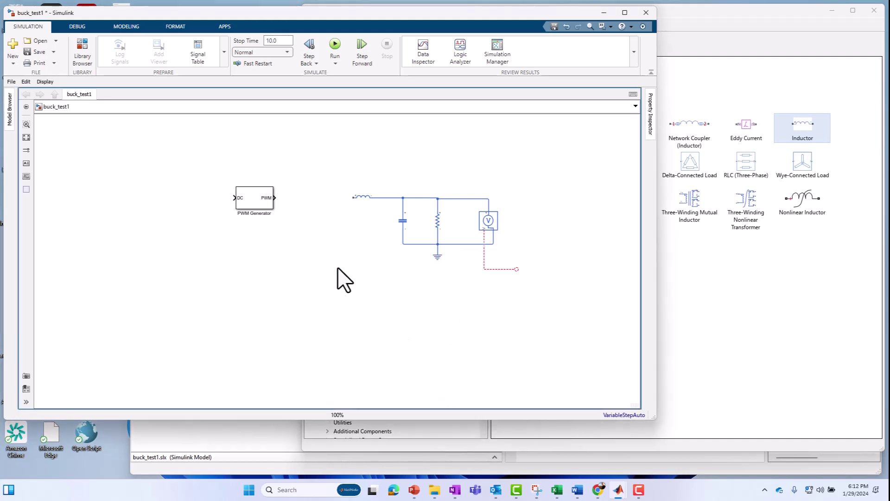
mouse_move(328, 255)
left_mouse_down()
mouse_move(352, 240)
mouse_move(345, 211)
mouse_move(339, 224)
mouse_move(354, 198)
left_mouse_up()
left_click_drag(339, 239, 357, 277)
Step: Copy the switch above the inductor's input node with an open-ended line from its upper terminal, moving the PWM Generator left for space
left_click_drag(254, 204, 234, 205)
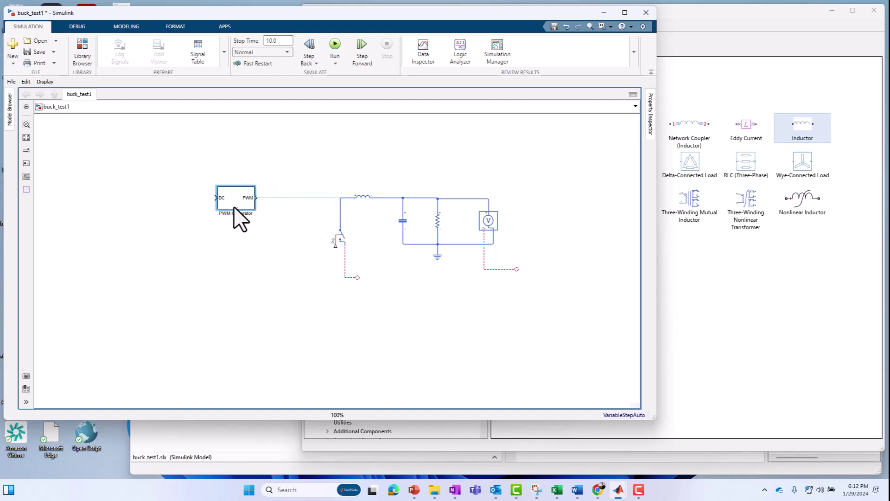
left_click(342, 240)
left_click_drag(342, 240, 341, 198, "ctrl")
mouse_move(329, 158)
left_mouse_down()
mouse_move(324, 149)
mouse_move(254, 140)
left_mouse_up()
left_click_drag(236, 188, 192, 196)
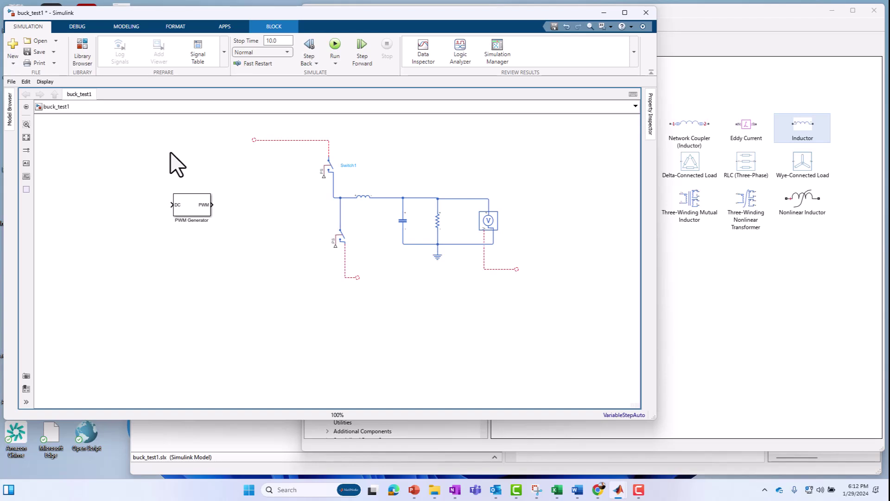
Step: Add a Foundation Library DC Voltage Source to the left of the upper switch and connect its positive terminal to that switch's line
double_click(171, 153)
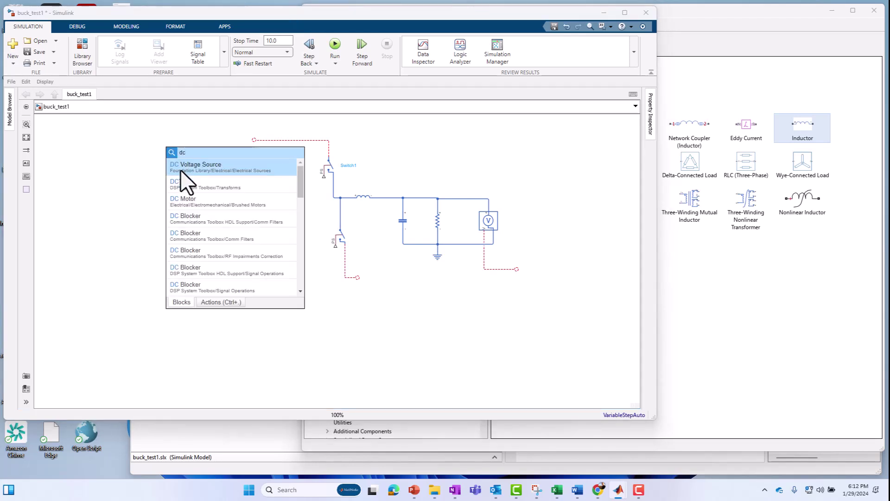
left_click(181, 171)
left_click_drag(176, 148, 274, 131)
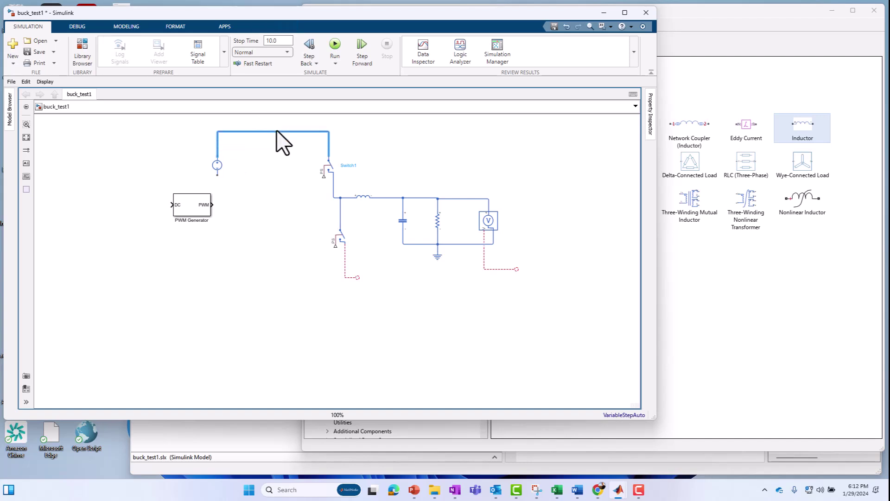
left_click_drag(194, 205, 183, 221)
left_click(217, 156)
left_click_drag(217, 153, 216, 139)
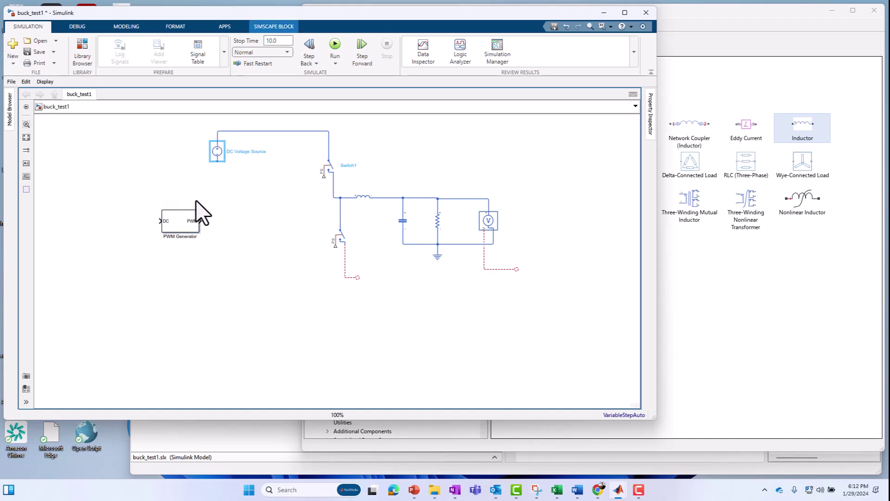
Step: Rotate the DC Voltage Source to lie horizontally and attach a copy of the circuit's ground to its free terminal
key("ctrl+r")
left_click(437, 255)
mouse_move(434, 258)
left_mouse_down("ctrl")
mouse_move(179, 169)
mouse_move(193, 149)
mouse_move(214, 151)
left_mouse_up("ctrl")
left_click(218, 158)
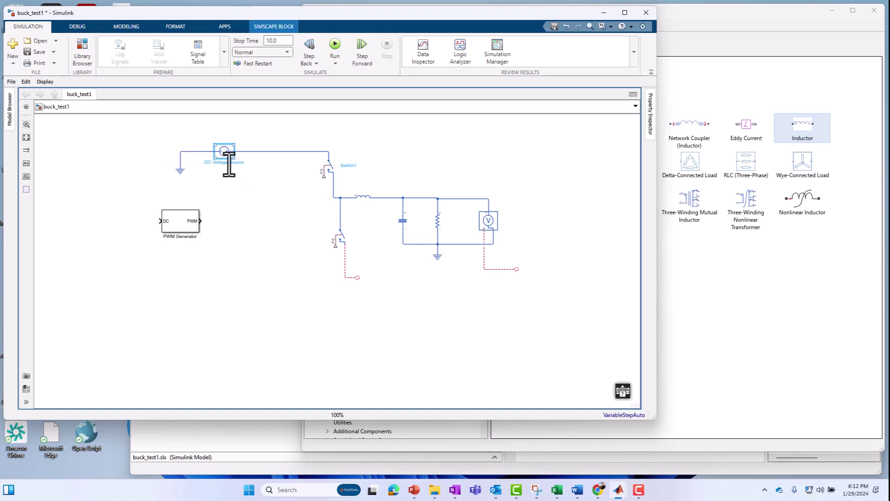
double_click(234, 162)
Step: Draw open-ended lines from both switches' control ports and from the output of the repositioned PWM Generator
left_click_drag(170, 227, 175, 206)
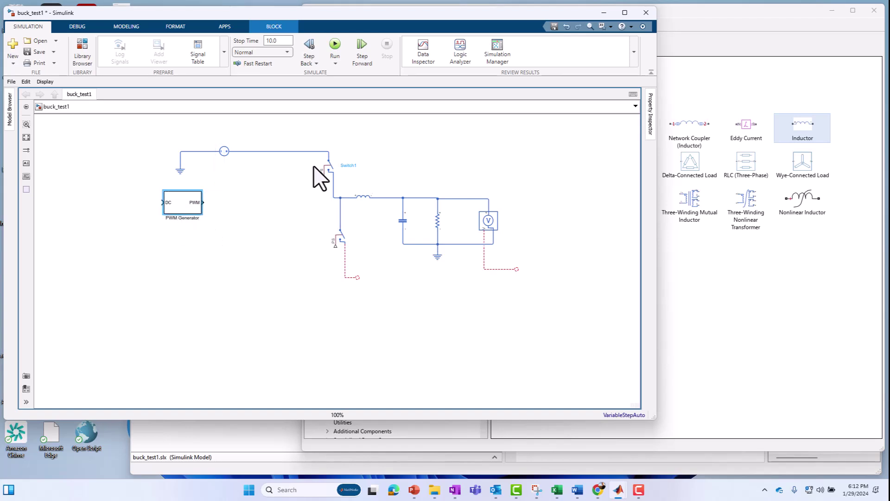
left_click(328, 171)
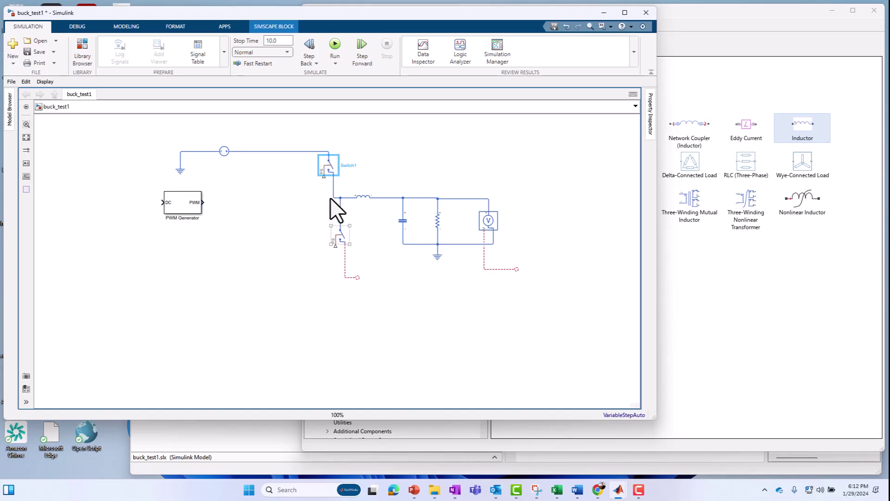
left_click_drag(324, 177, 285, 189)
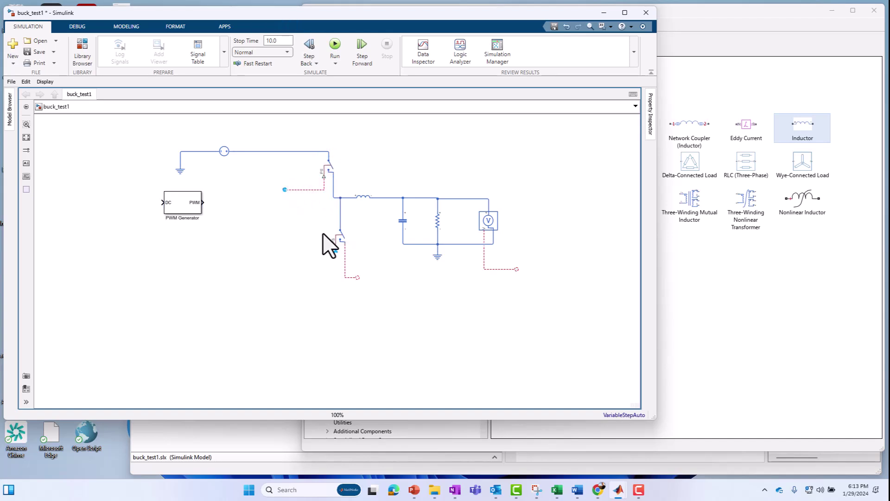
left_click_drag(336, 248, 291, 257)
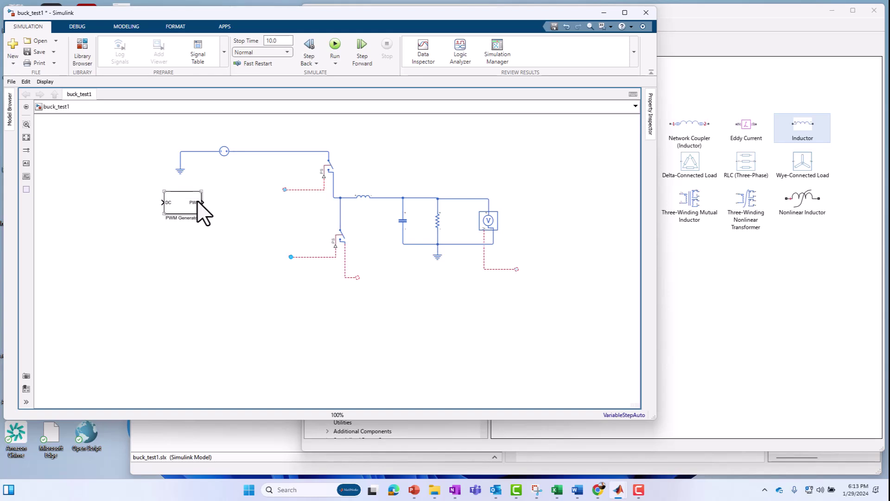
left_click_drag(202, 202, 175, 218)
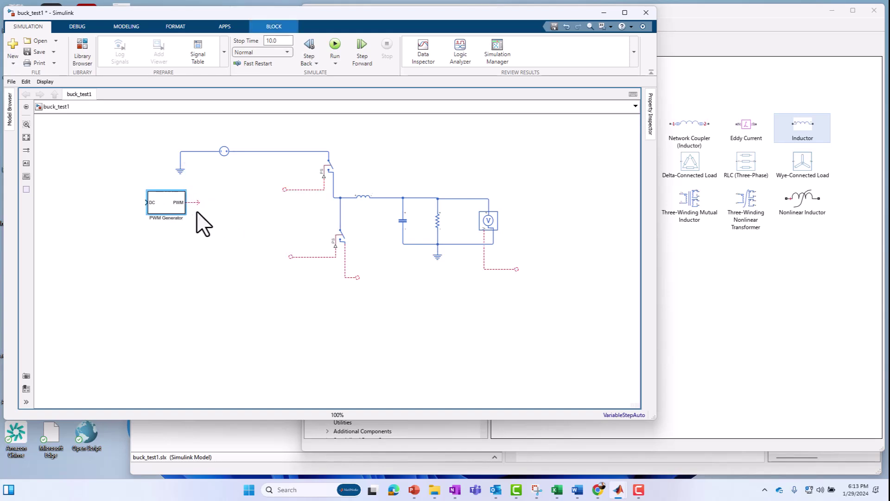
left_click_drag(199, 202, 222, 202)
left_click_drag(190, 129, 487, 213)
left_click_drag(270, 140, 453, 269)
left_click(462, 365)
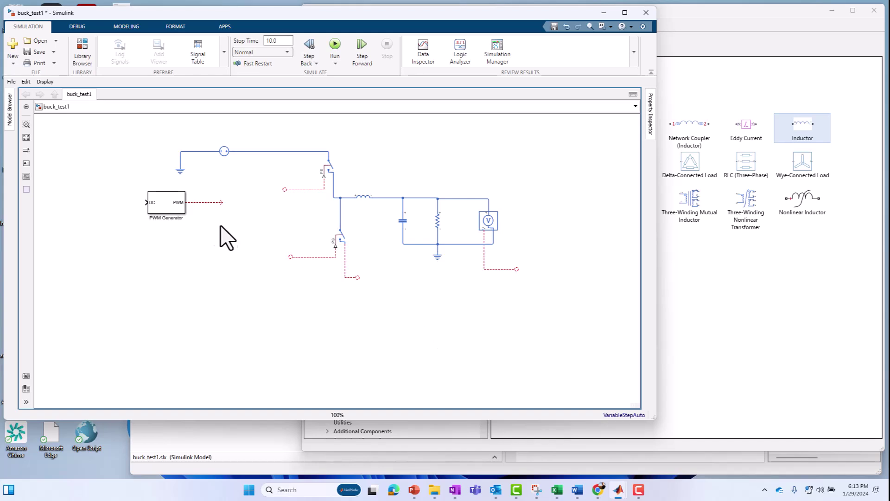
left_click(210, 203)
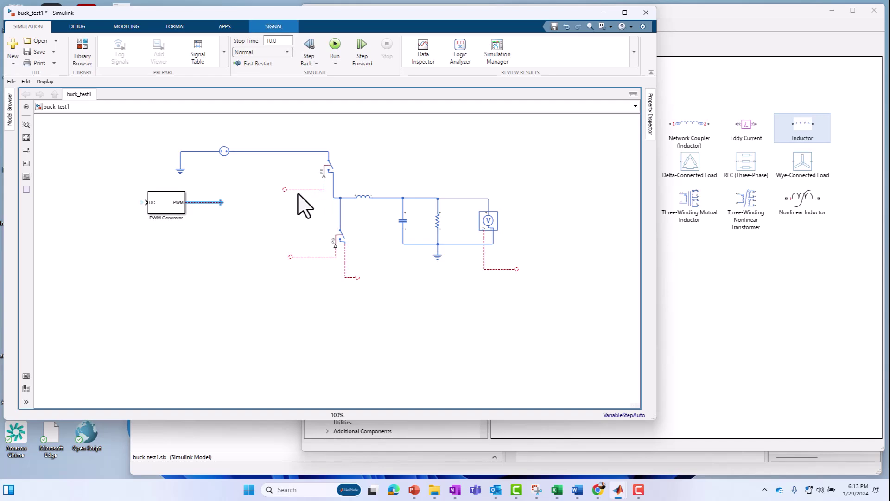
left_click(227, 256)
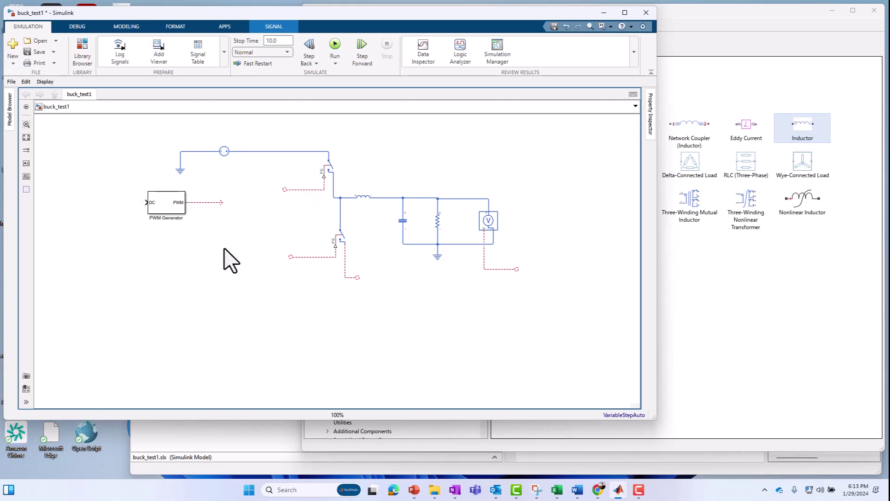
Step: Add a Simulink-PS Converter from Utilities and connect it to the end of the PWM Generator's output line
double_click(200, 337)
type("sim")
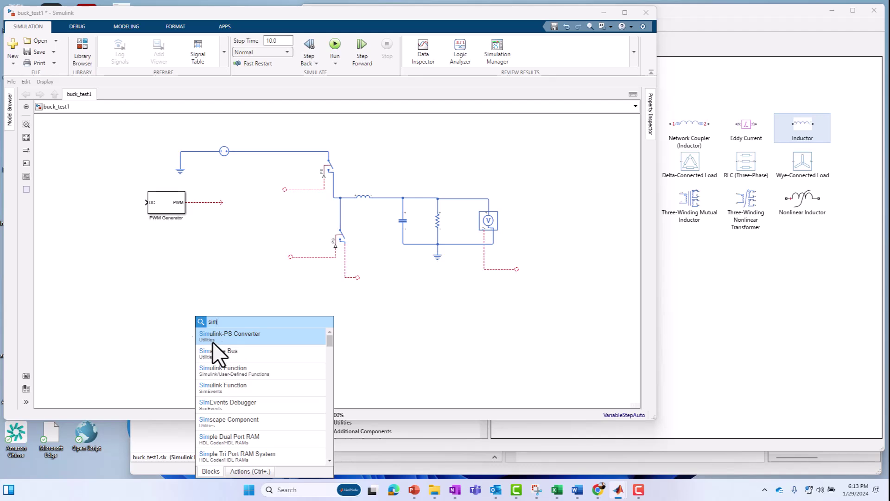
left_click(212, 341)
left_click_drag(204, 331, 237, 204)
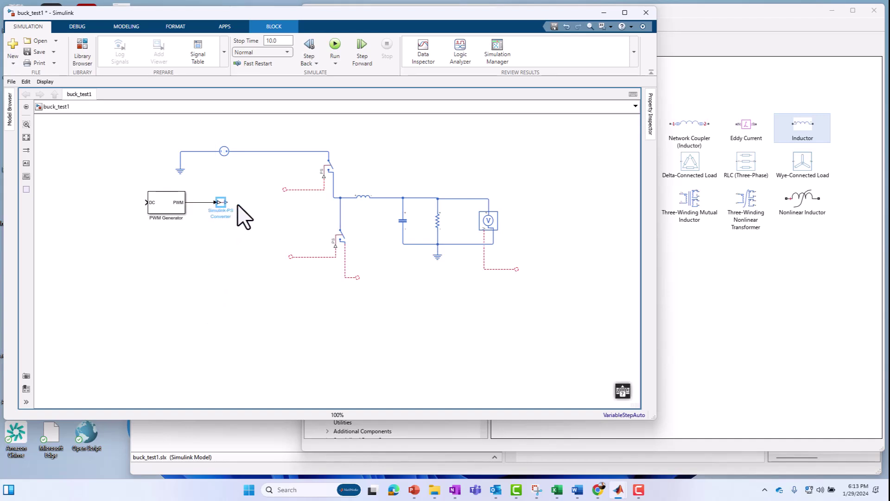
Step: Examine the PS-Simulink Converter and Simulink-PS Converter blocks under Simscape/Utilities in the standalone Simulink Library Browser
left_click(82, 48)
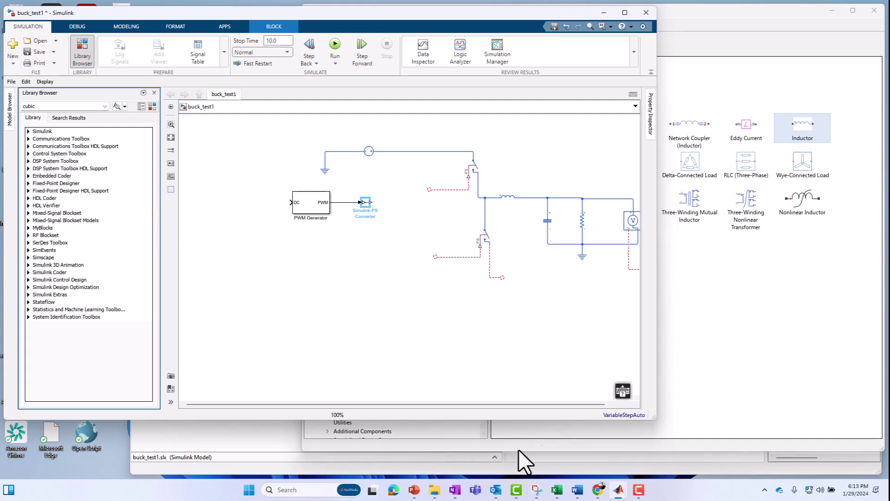
mouse_move(631, 495)
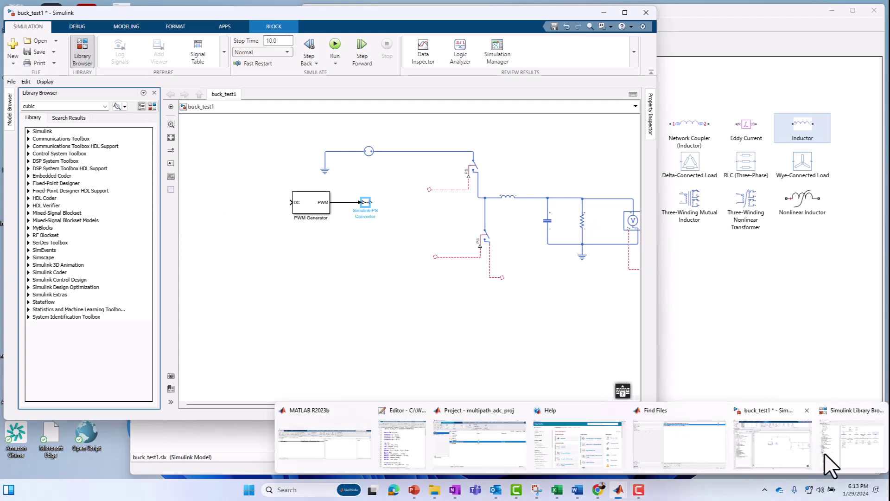
left_click(858, 455)
left_click(164, 105)
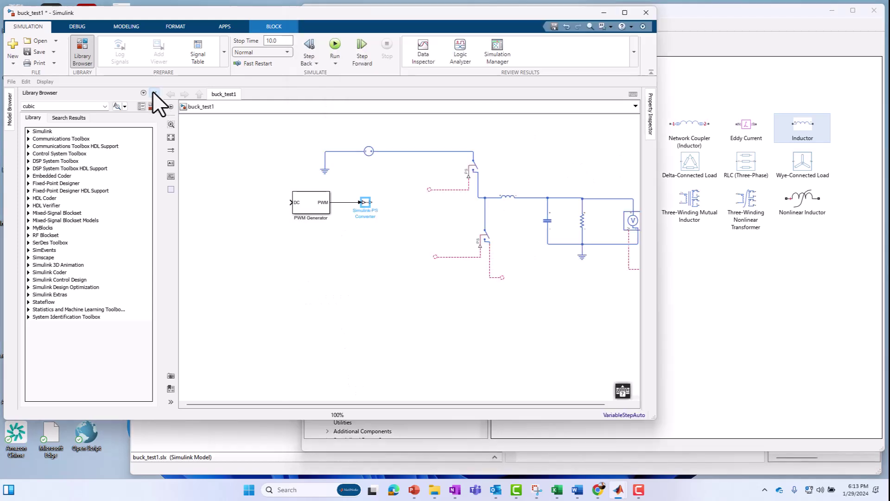
left_click(154, 93)
left_click(783, 341)
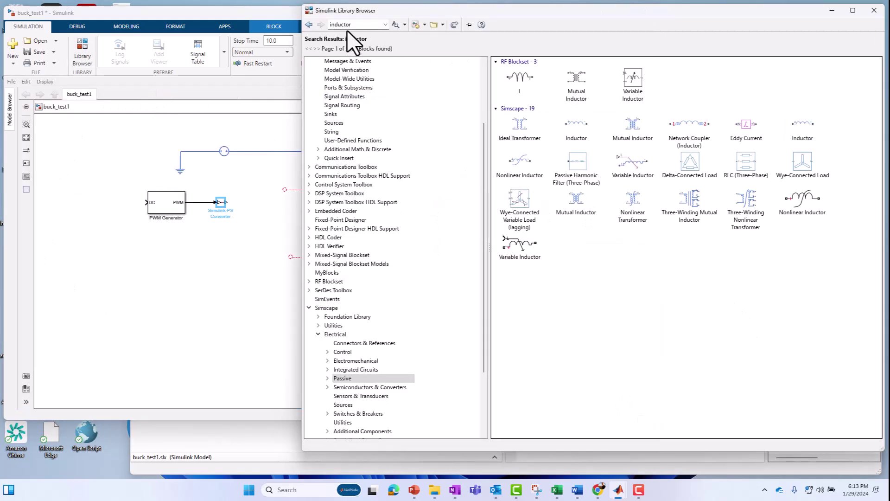
scroll(366, 384, "down", 2)
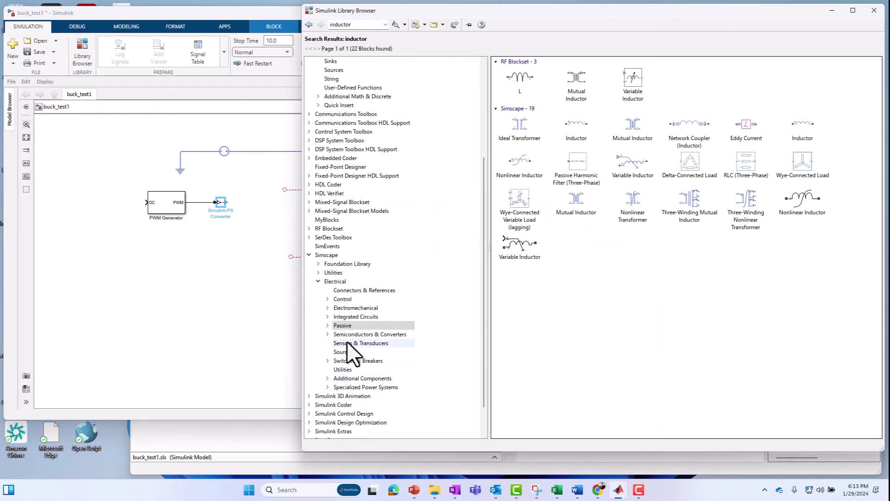
left_click(336, 282)
left_click(344, 360)
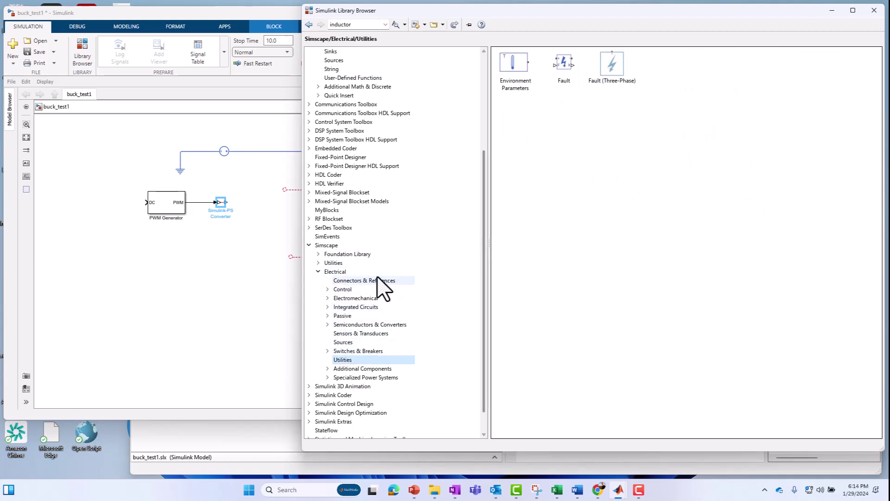
left_click(327, 246)
left_click(334, 263)
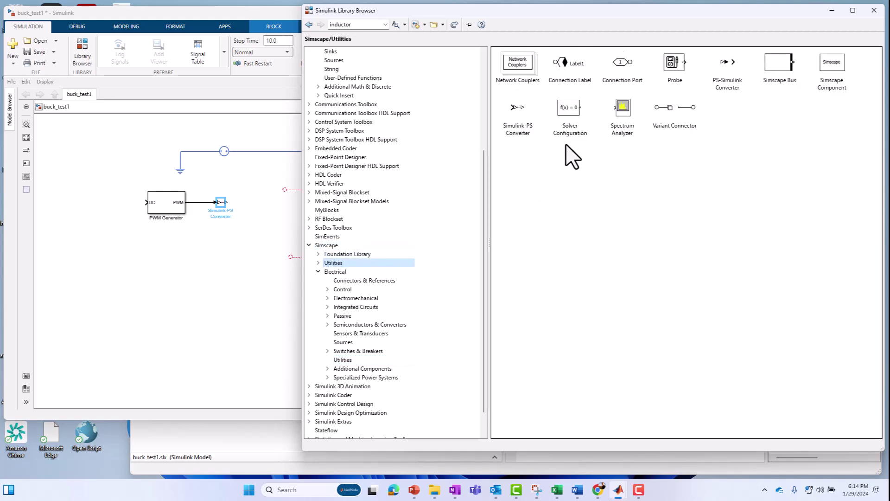
left_click(728, 65)
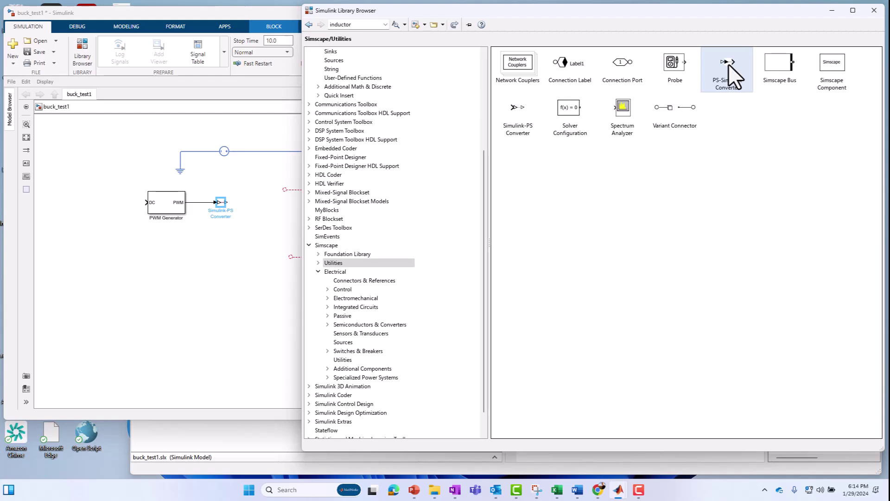
left_click(515, 107)
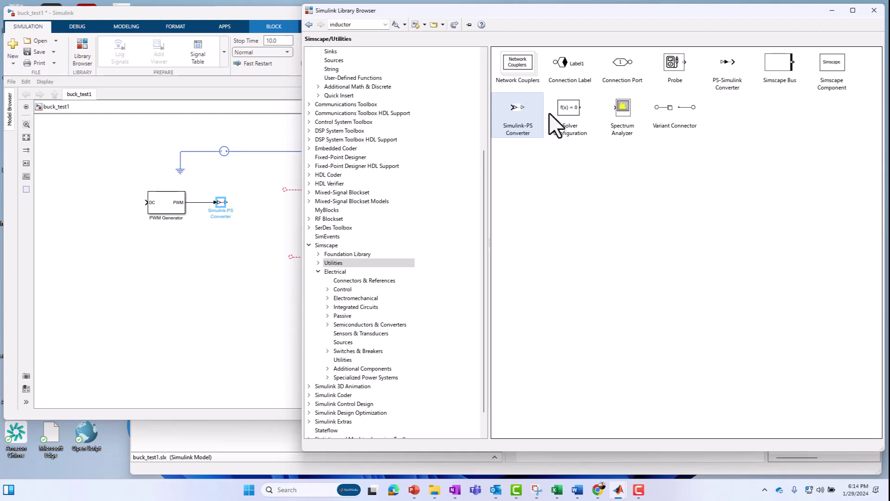
mouse_move(513, 129)
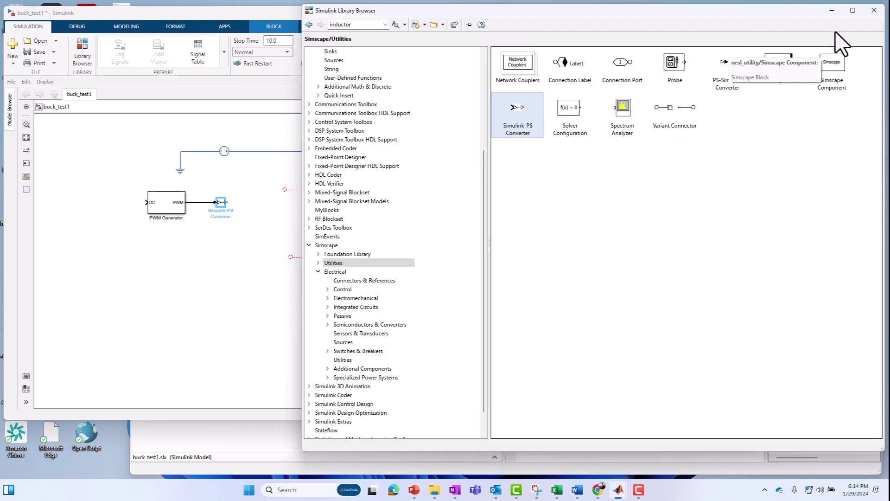
left_click(829, 10)
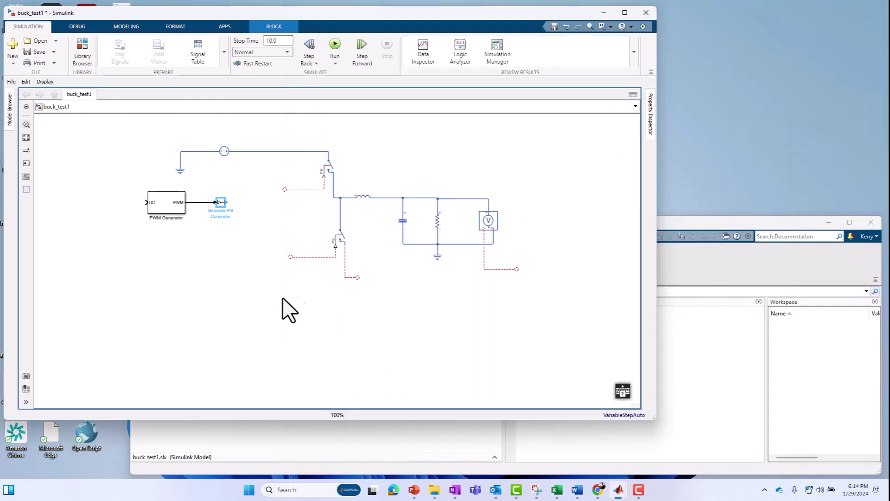
Step: Connect the Simulink-PS Converter's output to the upper switch's control line and move the PWM Generator farther from the converter
left_click_drag(229, 203, 285, 191)
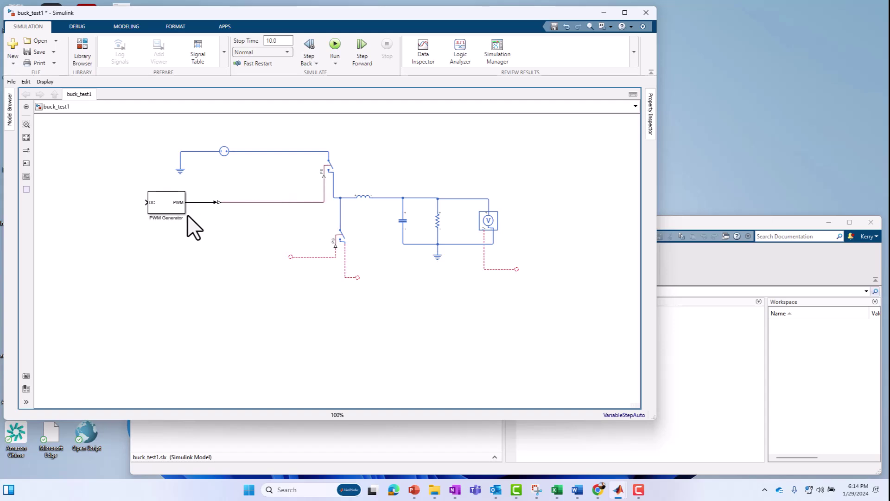
left_click(163, 199)
left_click_drag(162, 199, 132, 200)
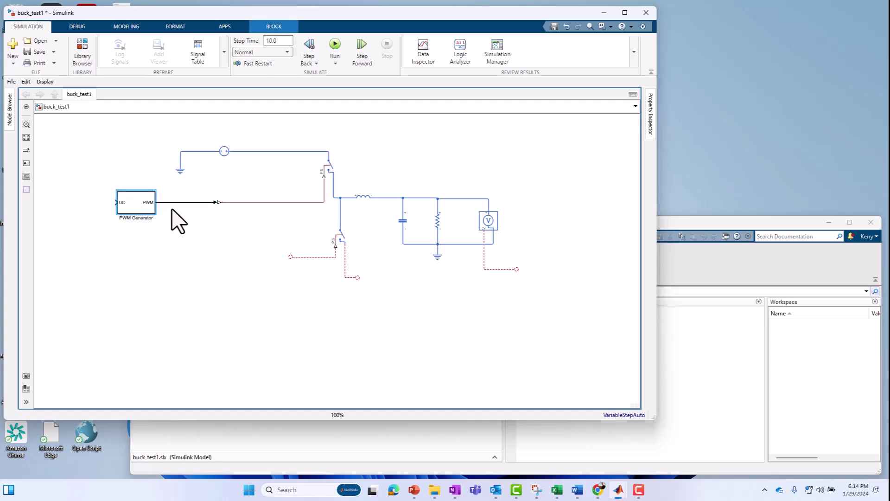
left_click(170, 268)
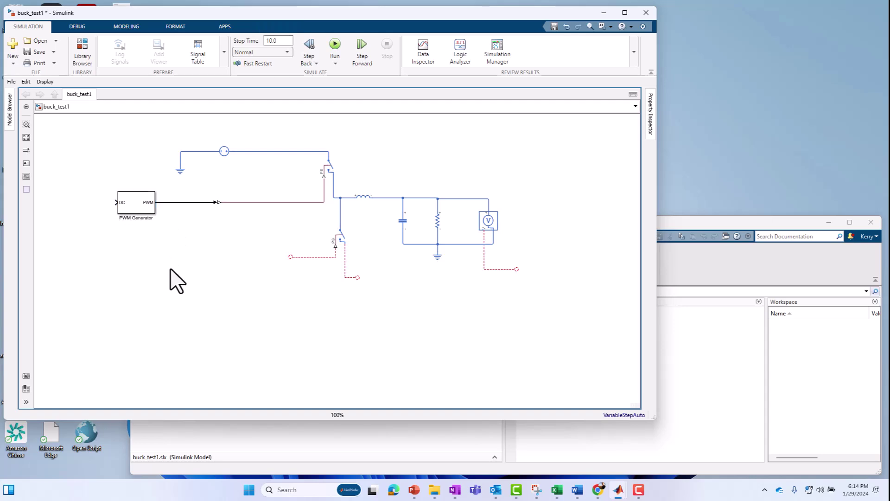
Step: Add a Logical Operator block below the PWM Generator and set its operator to NOT
double_click(171, 269)
type("log")
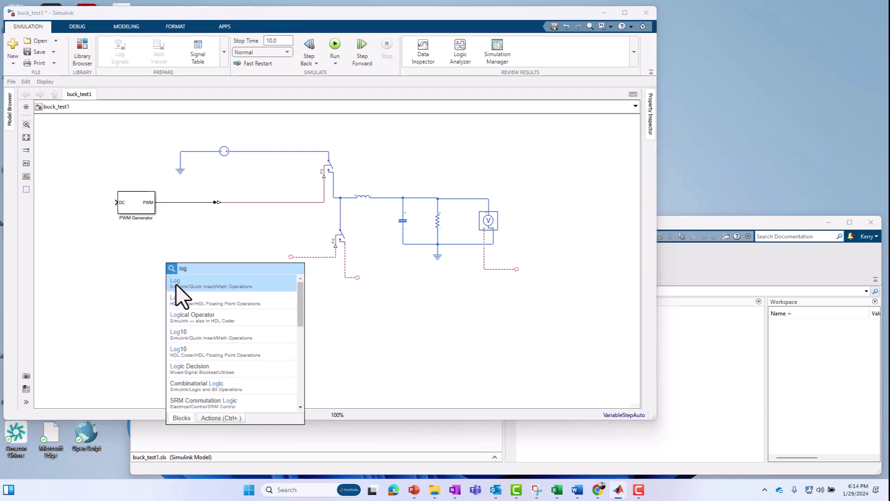
left_click(182, 316)
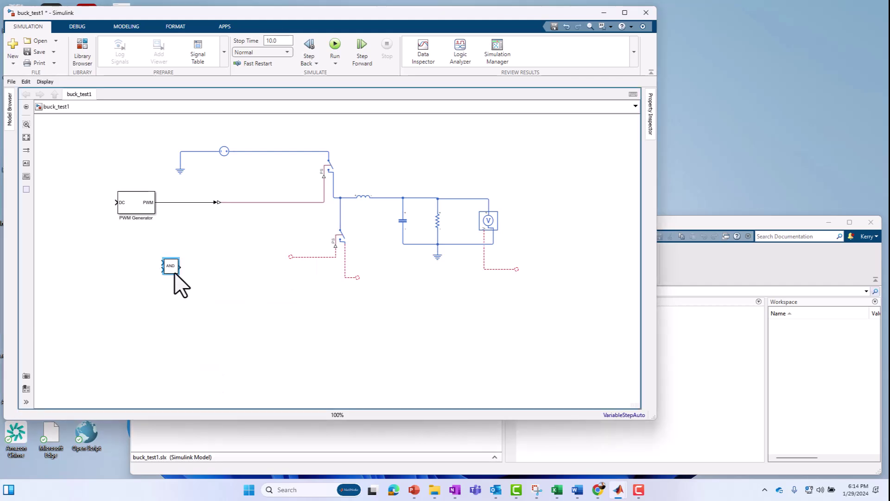
double_click(172, 270)
left_click(234, 257)
left_click(223, 304)
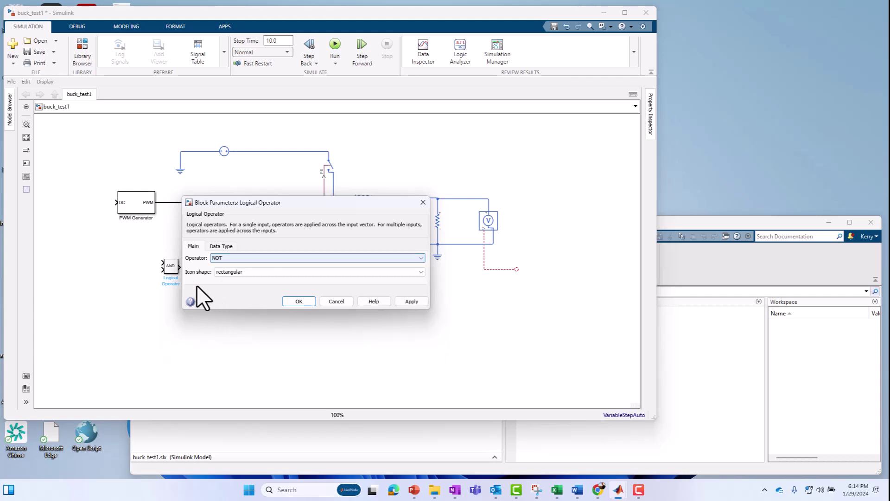
left_click(290, 301)
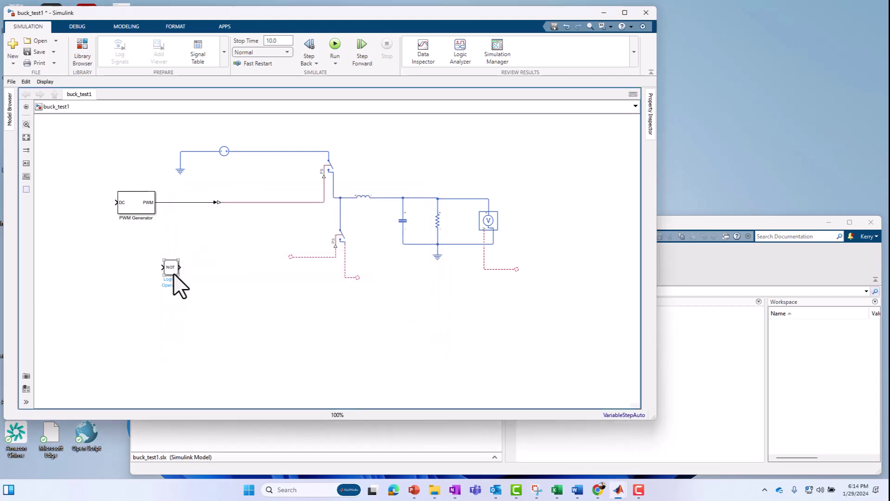
Step: Feed the NOT block from a branch of the PWM Generator's output line and draw an open-ended line from its output
mouse_move(174, 266)
left_mouse_down()
mouse_move(188, 241)
mouse_move(171, 201)
mouse_move(162, 202)
left_mouse_up()
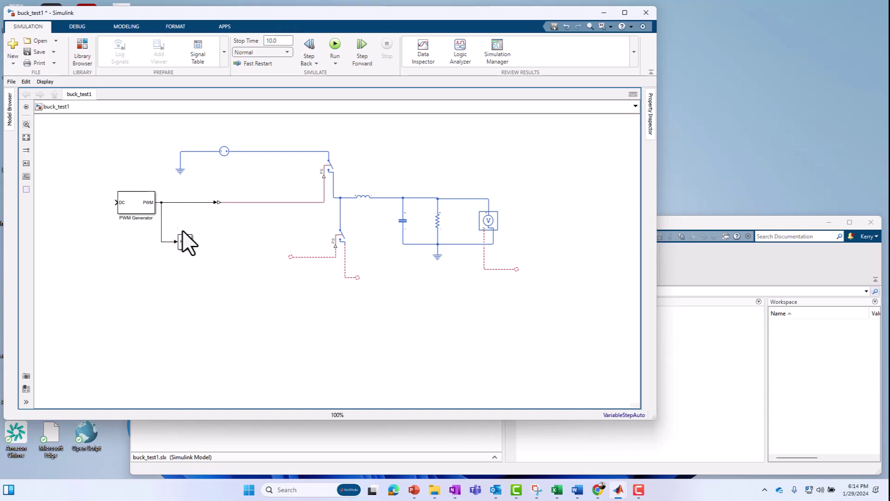
left_click_drag(194, 241, 242, 250)
Step: Copy the Simulink-PS Converter onto the end of the lower switch's control line and shift it closer to the switch
left_click_drag(220, 202, 282, 258)
key("Right")
key("Right")
key("Down")
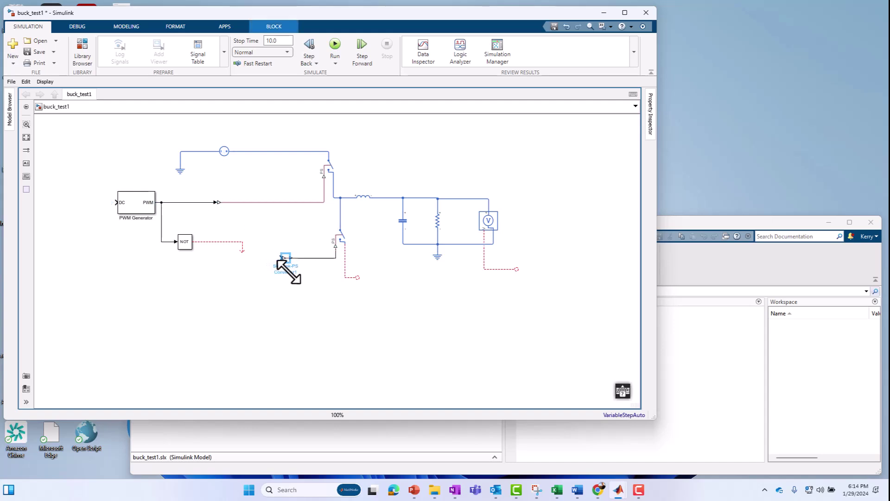
key("Right")
key("Right")
key("Right")
key("Right")
key("Right")
key("Right")
key("Right")
key("Right")
key("Right")
Step: Shift the PWM Generator slightly farther away from the branch point on its output line
left_click(134, 204)
key("Left")
key("Left")
key("Left")
key("Left")
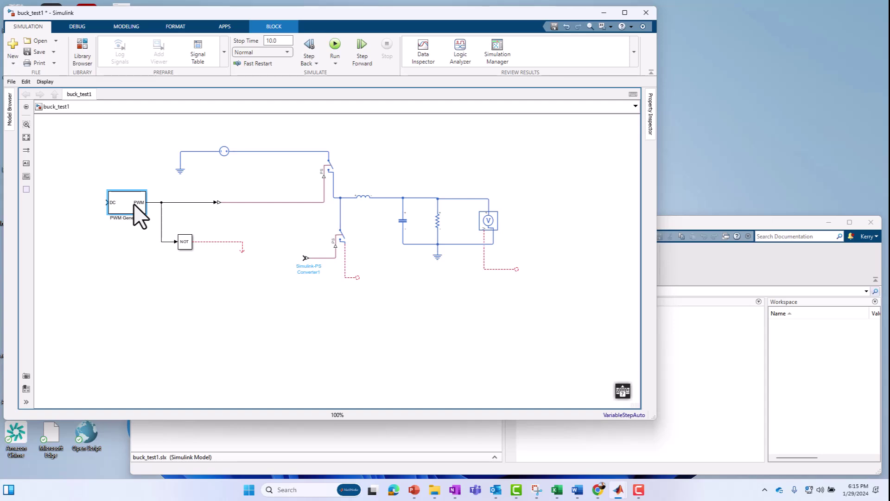
left_click(330, 172)
left_click(346, 236)
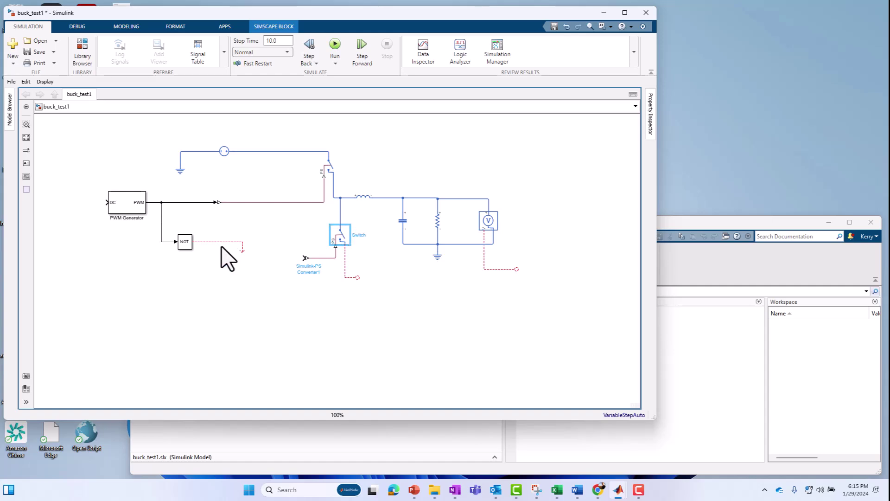
left_click_drag(85, 177, 117, 234)
left_click(119, 302)
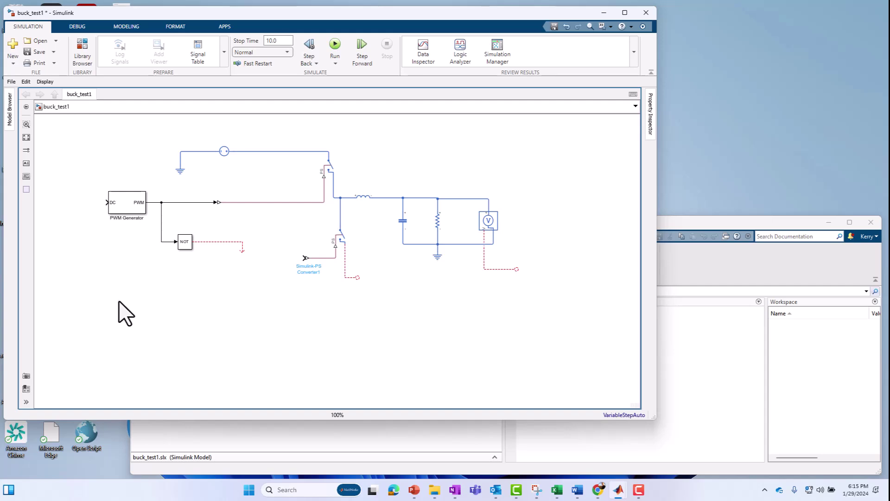
left_click(225, 241)
left_click(182, 243, "shift")
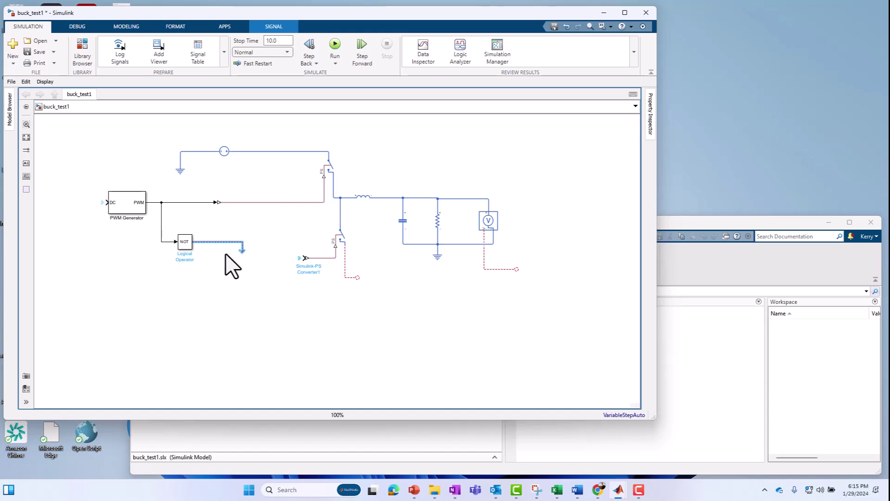
left_click(183, 202)
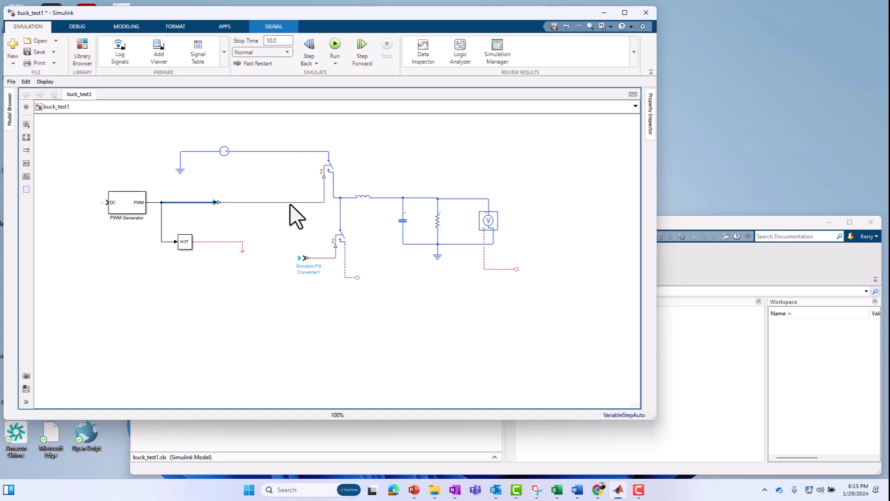
left_click(185, 246)
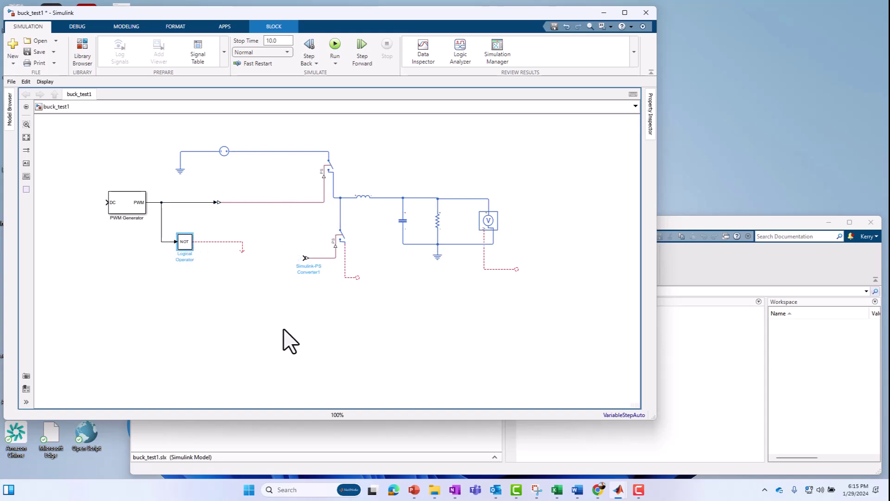
key("Delete")
key("ctrl+z")
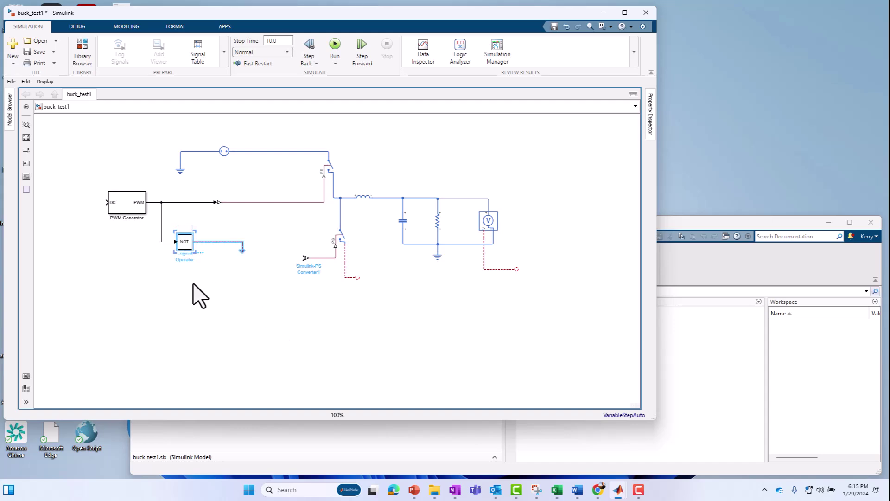
left_click(232, 293)
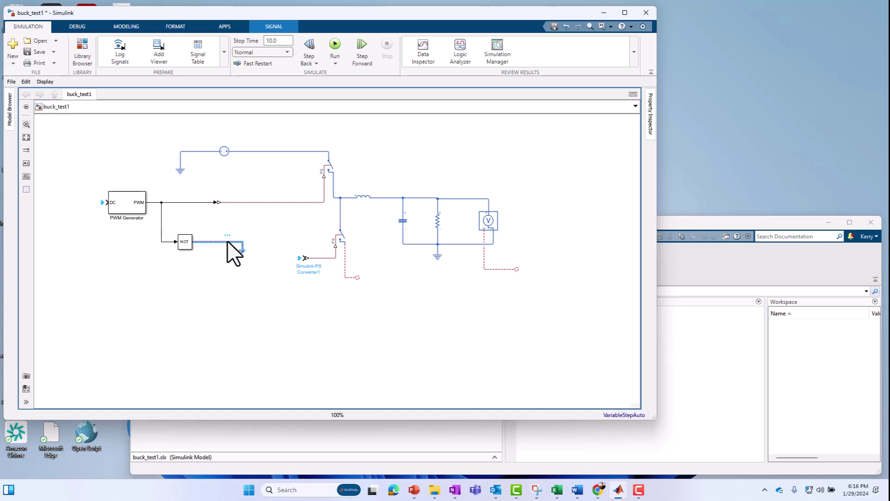
left_click_drag(305, 176, 490, 317)
left_click(394, 388)
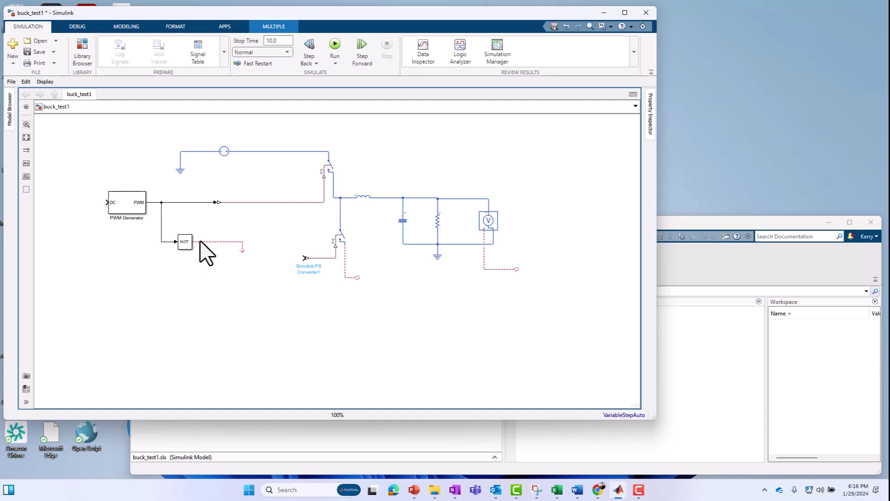
left_click(333, 274)
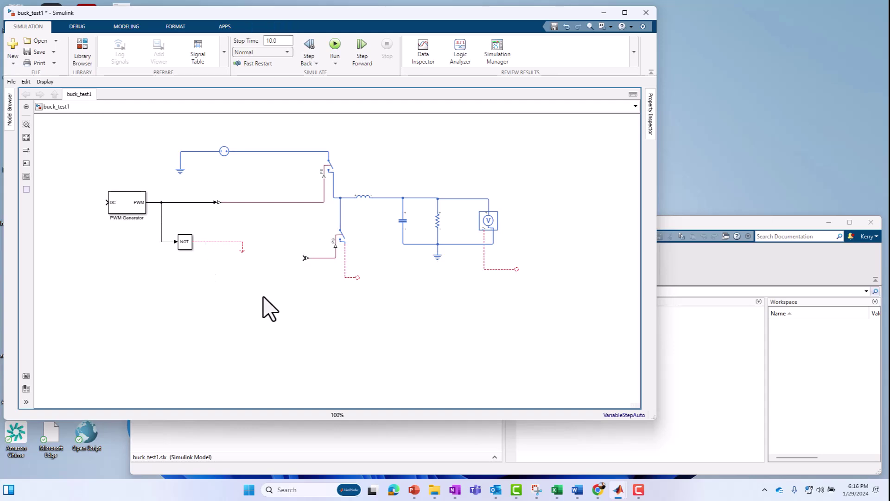
double_click(250, 318)
type("data")
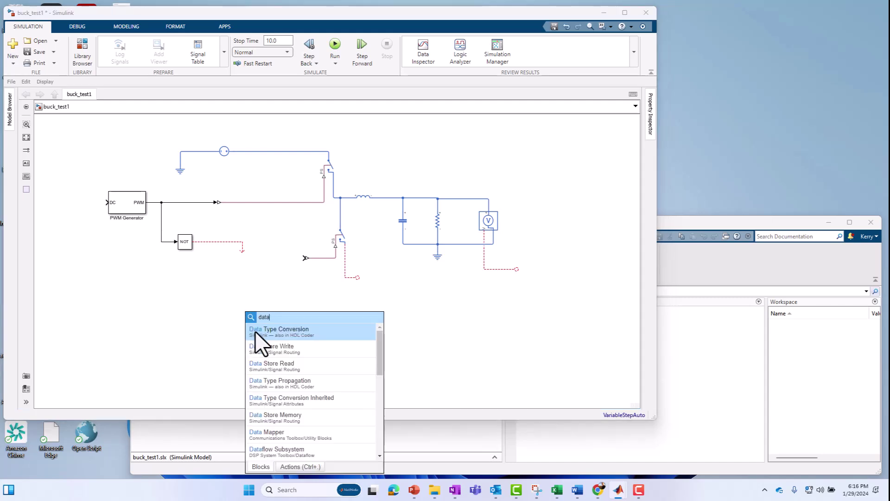
left_click(272, 346)
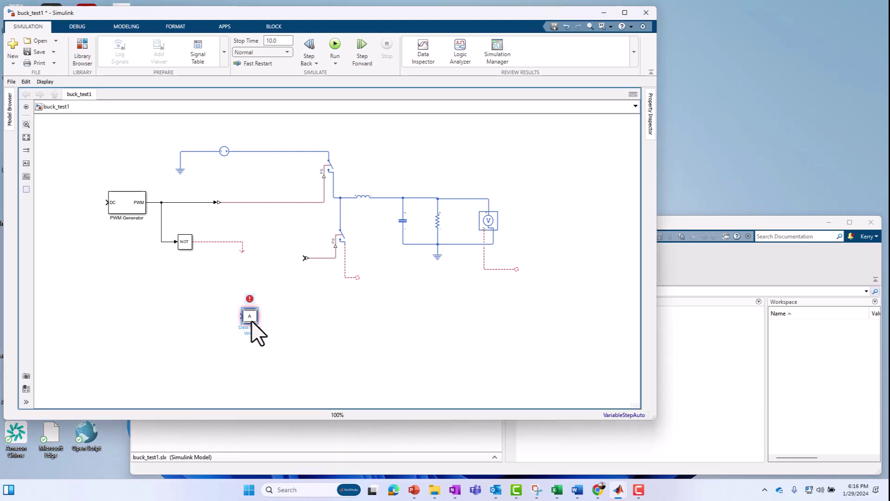
left_click(252, 321)
key("Delete")
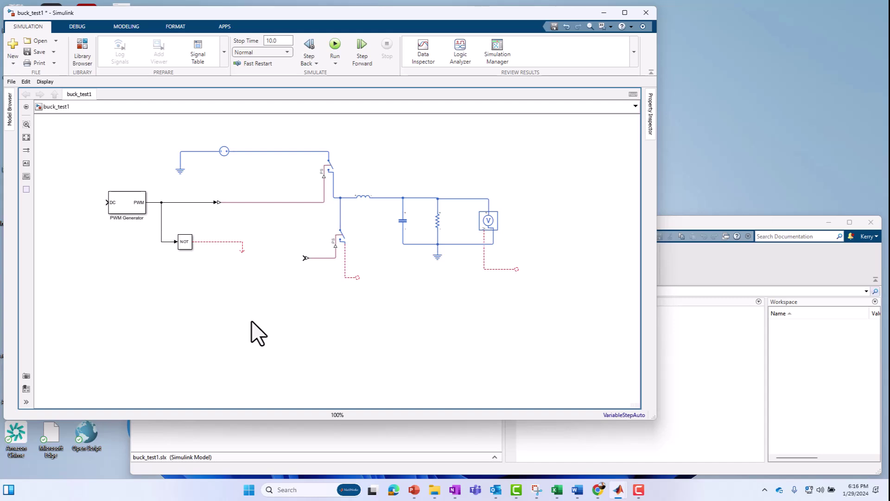
Step: Add a Data Type Conversion block and place it on the open output line of the NOT block
double_click(250, 321)
left_click(266, 335)
left_click_drag(249, 321, 261, 254)
key("Left")
key("Left")
key("Left")
key("Left")
key("Left")
key("Left")
key("Left")
key("Left")
key("Left")
key("Left")
key("Left")
key("Left")
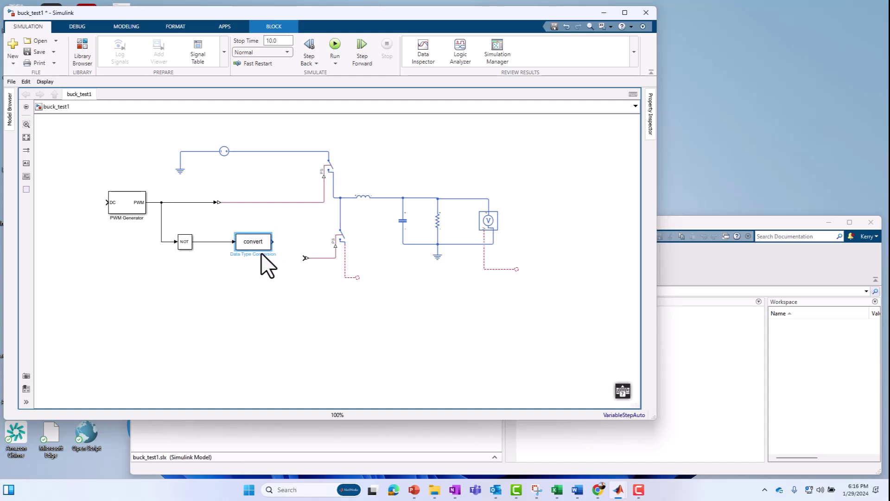
Step: Connect the Data Type Conversion block's output to the input of the lower switch's Simulink-PS Converter
left_click_drag(254, 242, 307, 259)
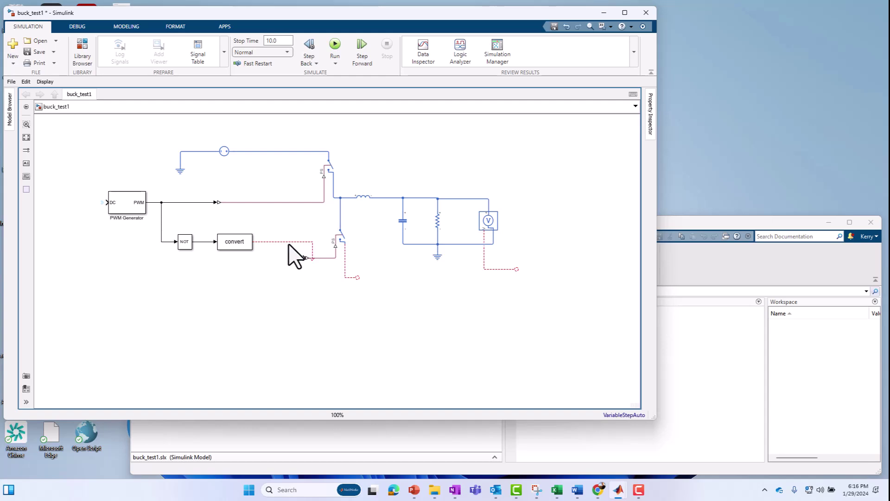
key("Delete")
left_click_drag(302, 258, 254, 241)
Step: Move the NOT and Data Type Conversion blocks down together to align with the lower Simulink-PS Converter
left_click_drag(182, 223, 242, 275)
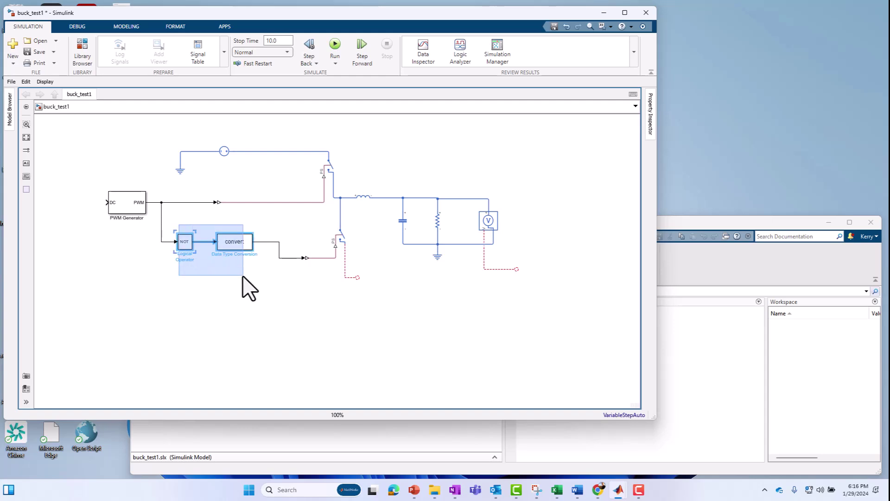
key("Down")
key("Down")
key("Down")
key("Down")
key("Down")
key("Down")
key("Down")
key("Down")
key("Down")
key("Down")
key("Down")
key("Down")
key("Down")
key("Down")
key("Down")
key("Down")
key("Down")
key("Down")
key("Down")
key("Down")
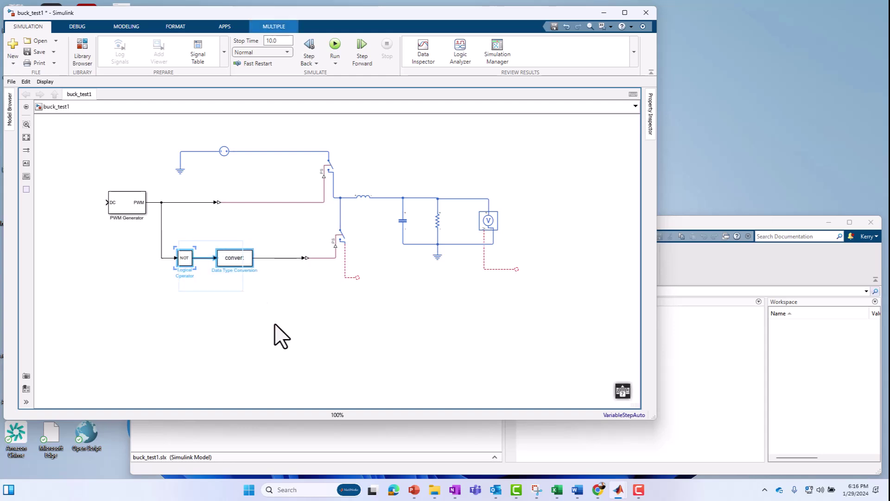
left_click(290, 331)
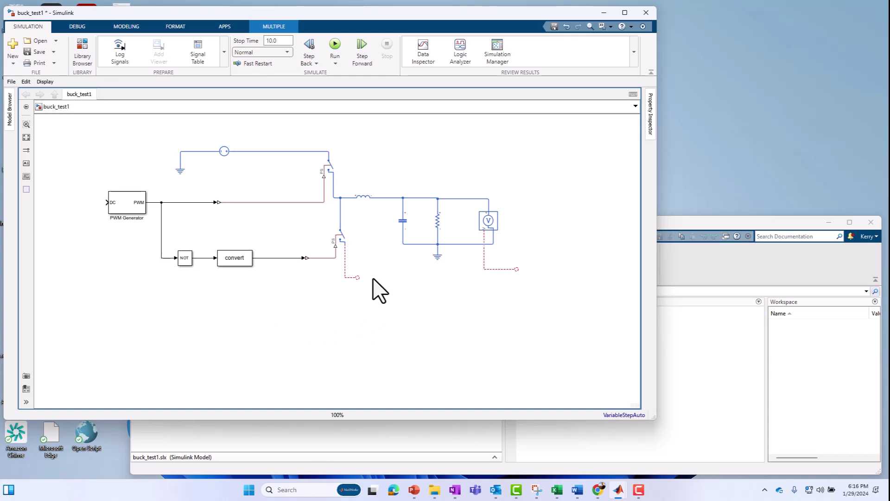
Step: Connect the lower switch's open terminal to the ground line beneath the capacitor and align the capacitor with that junction
left_click_drag(357, 276, 405, 244)
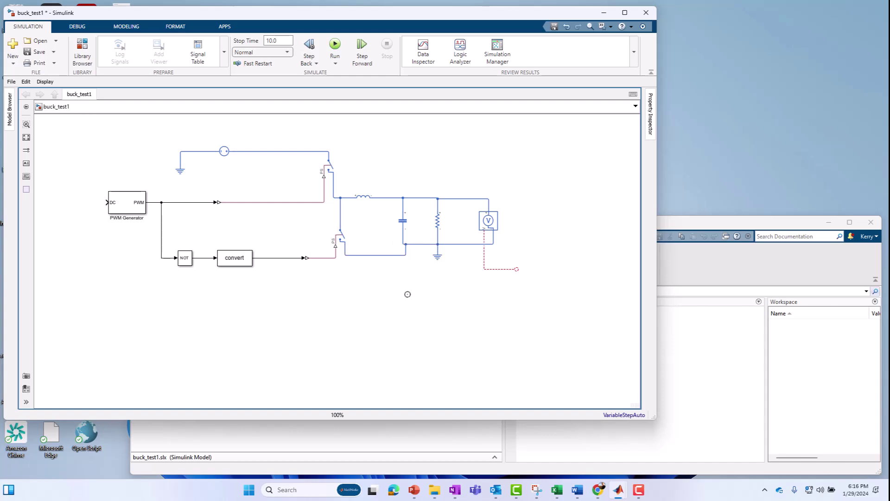
left_click(401, 224)
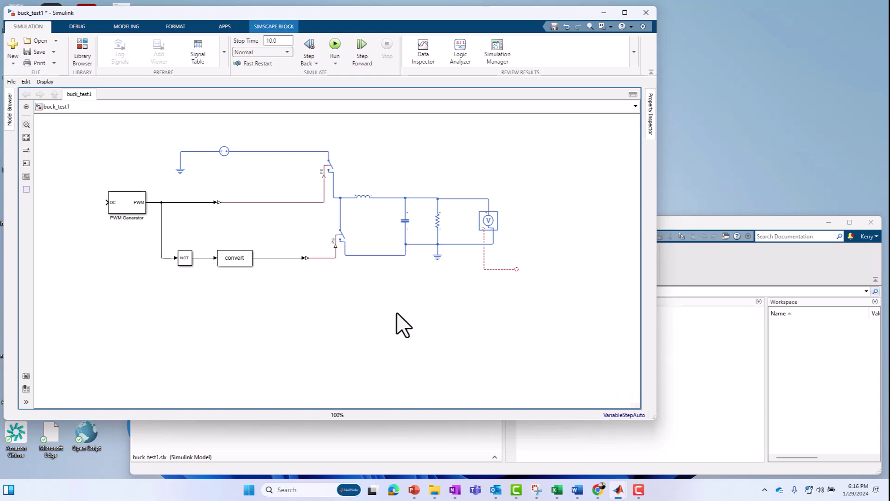
left_click(397, 314)
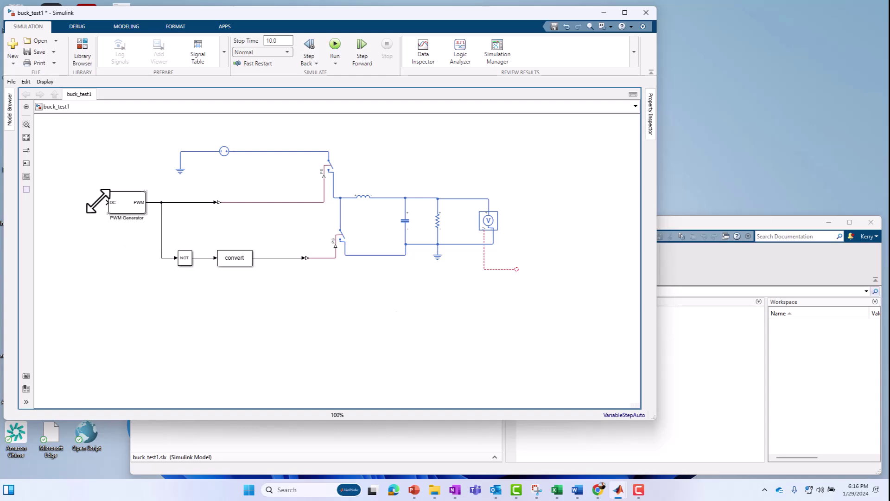
Step: Add a Constant block and connect it to the line drawn from the PWM Generator's DC input
left_click_drag(107, 202, 71, 199)
double_click(62, 213)
type("con")
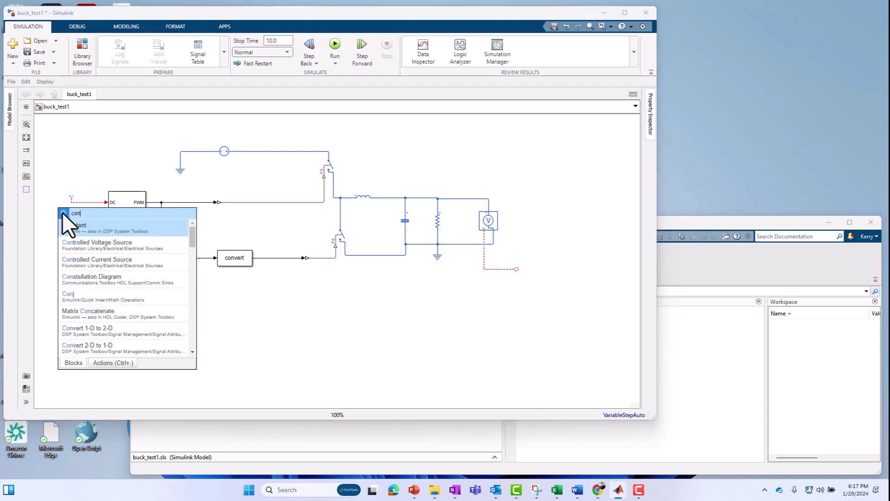
left_click(93, 225)
mouse_move(61, 213)
left_mouse_down()
mouse_move(65, 202)
mouse_move(56, 203)
left_mouse_up()
Step: Set the Constant block's value to .5
double_click(58, 207)
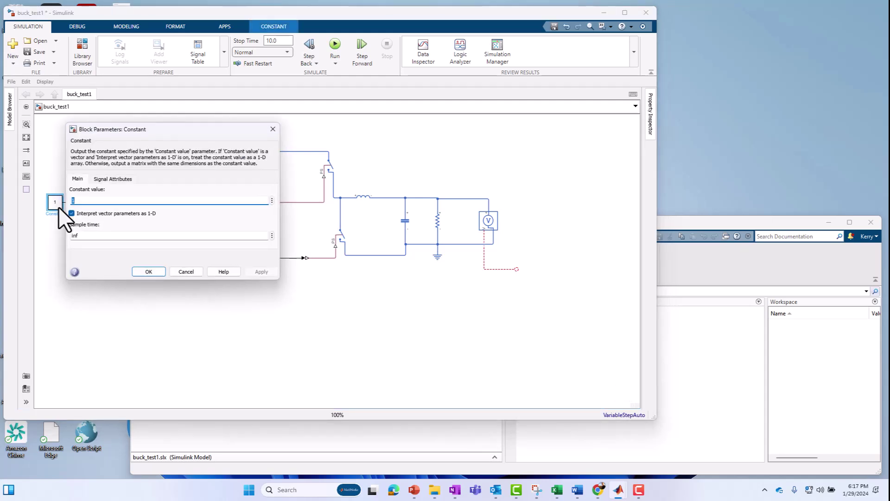
type(".5")
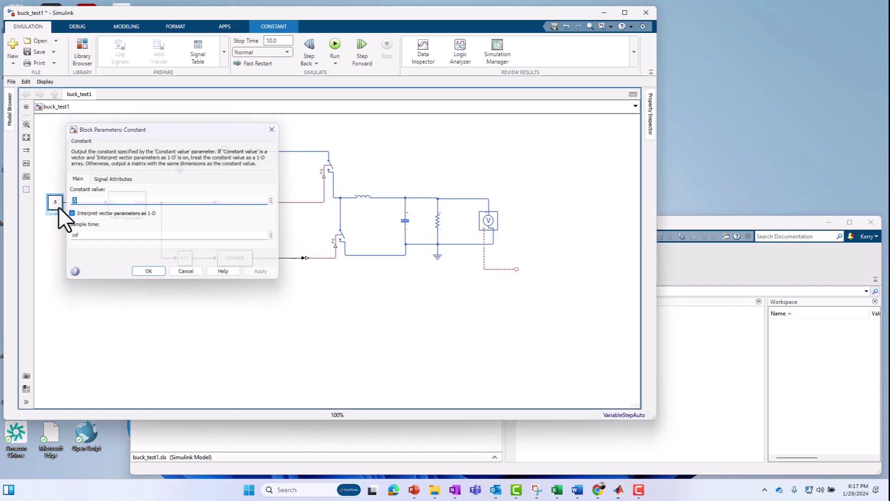
key("Return")
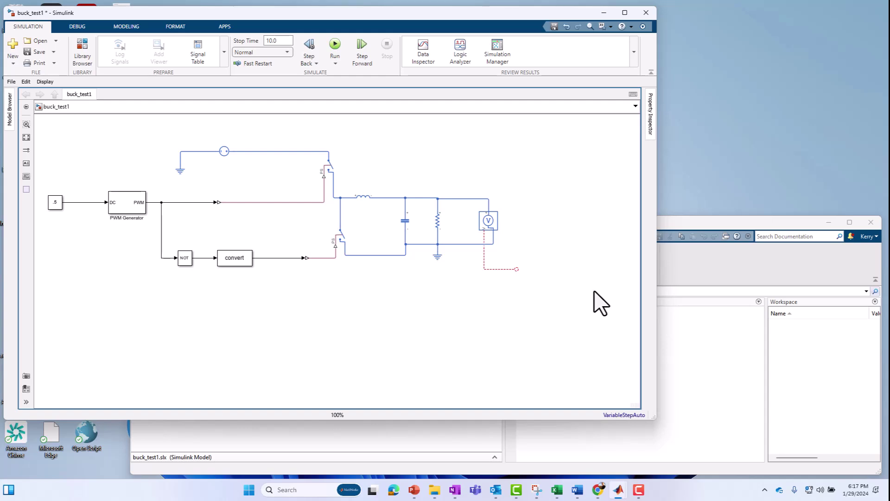
Step: Add a Scope block and place it near the open end of the voltage sensor's output line
type("scope")
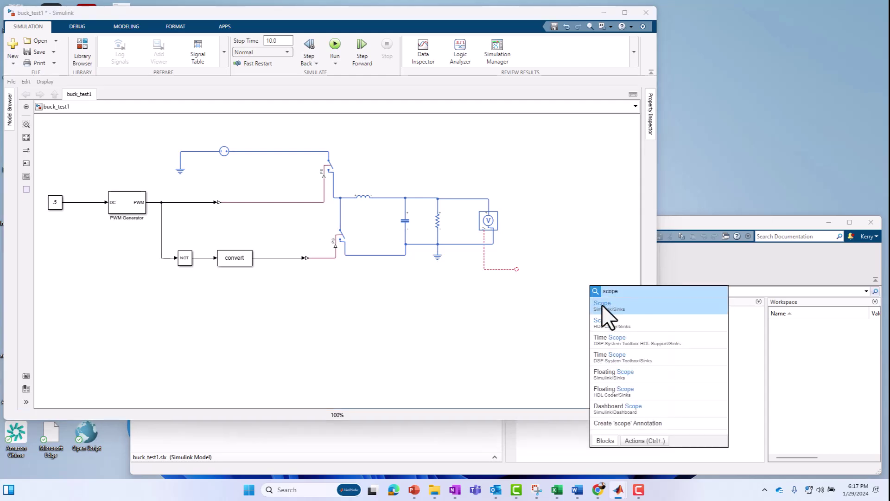
left_click(602, 303)
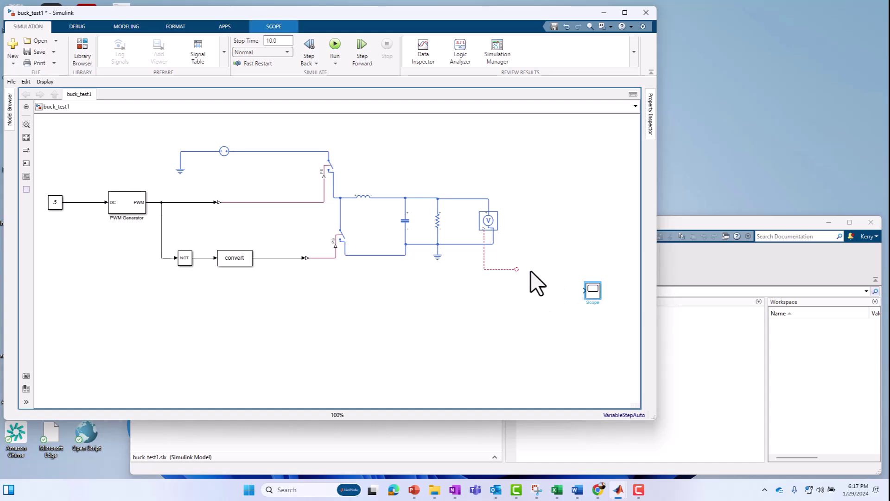
left_click_drag(590, 290, 544, 265)
key("Left")
key("Left")
key("Left")
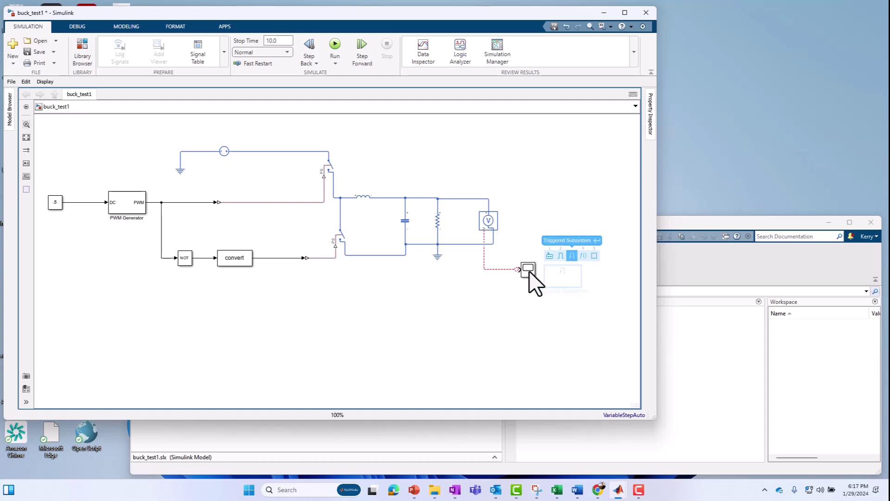
key("Escape")
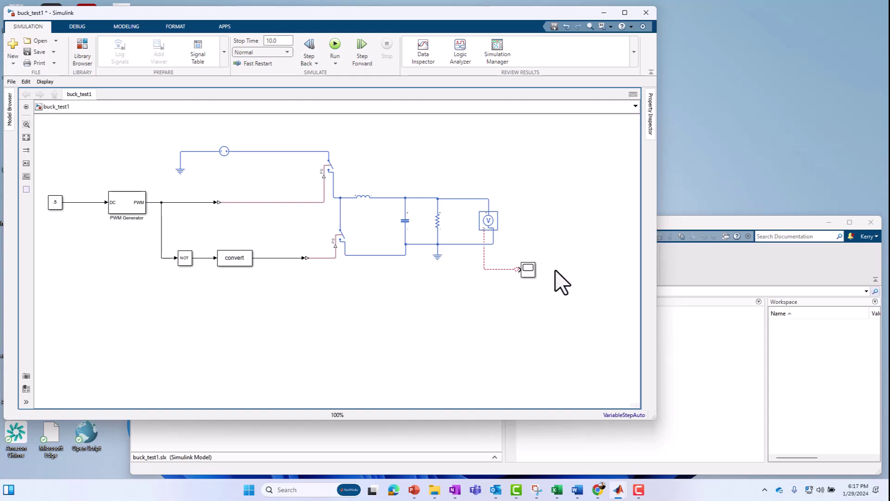
key("ctrl+z")
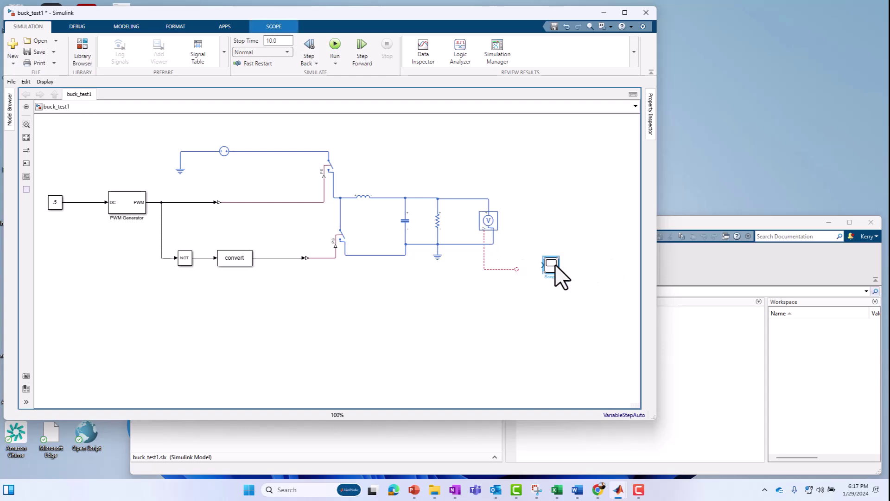
Step: Move the Scope farther from the voltage sensor's open output line and add a PS-Simulink Converter block
left_click_drag(553, 266, 580, 273)
left_click(423, 318)
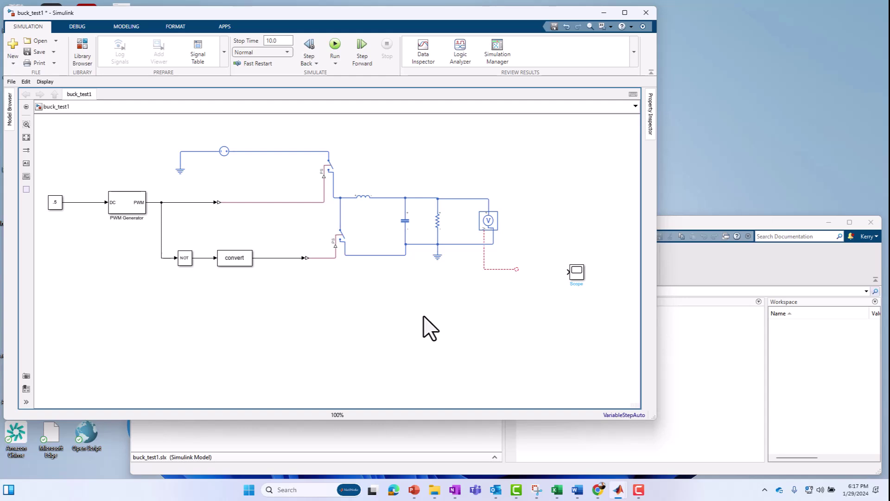
double_click(423, 318)
type("ps")
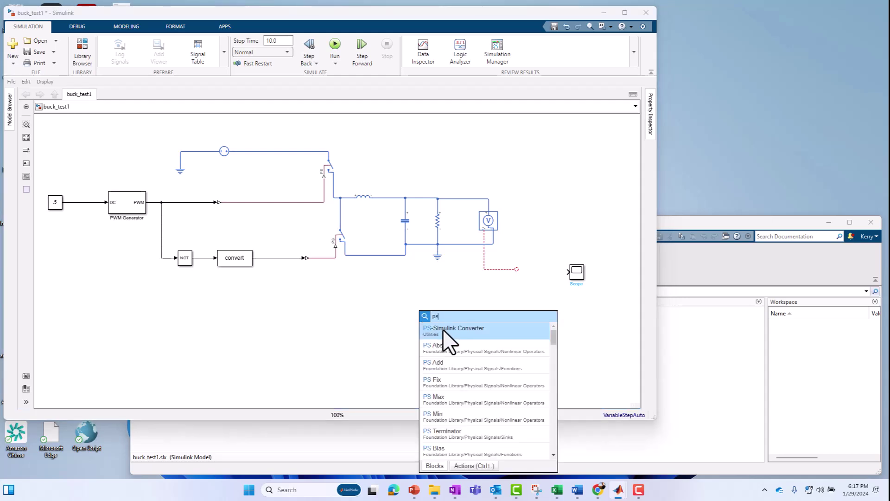
left_click(441, 332)
Step: Connect the PS-Simulink Converter between the voltage sensor's output line and the Scope, placing the Scope in line and closer to it
mouse_move(421, 316)
left_mouse_down()
mouse_move(518, 301)
mouse_move(528, 266)
mouse_move(588, 274)
mouse_move(578, 270)
left_mouse_up()
key("Up")
key("Left")
key("Left")
key("Left")
key("Left")
key("Left")
key("Left")
key("Left")
key("Left")
key("Left")
key("Left")
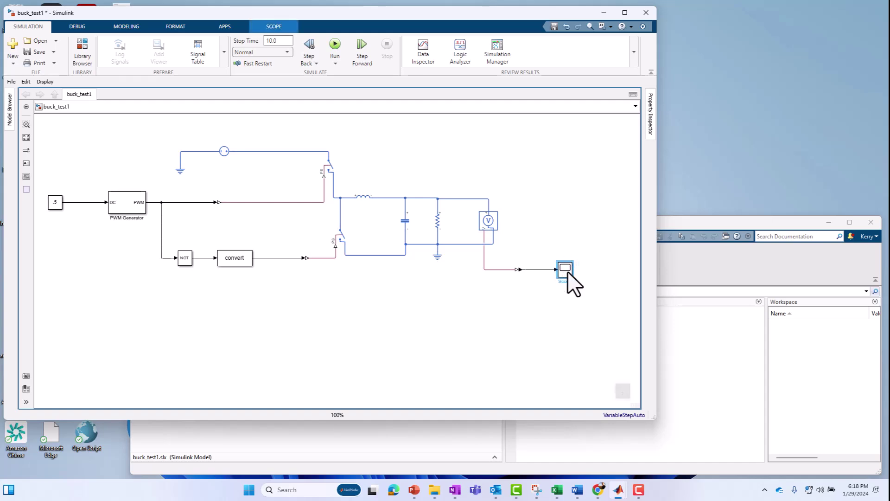
left_click(540, 271)
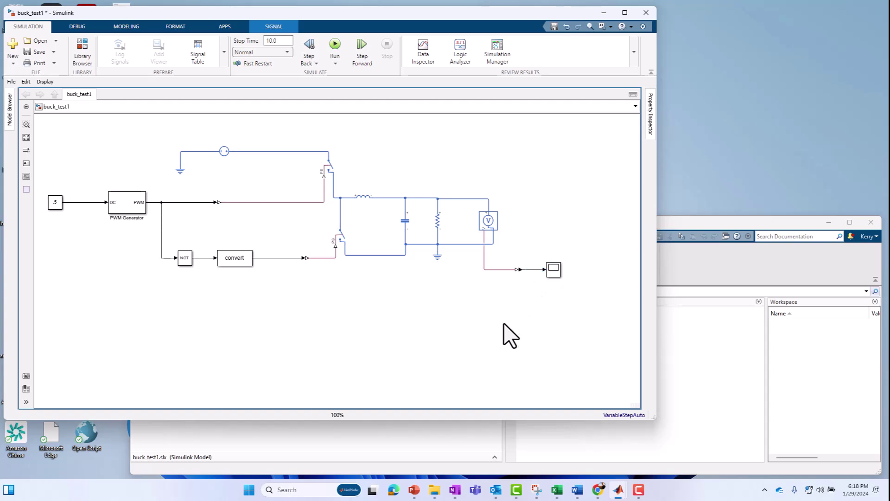
left_click(334, 45)
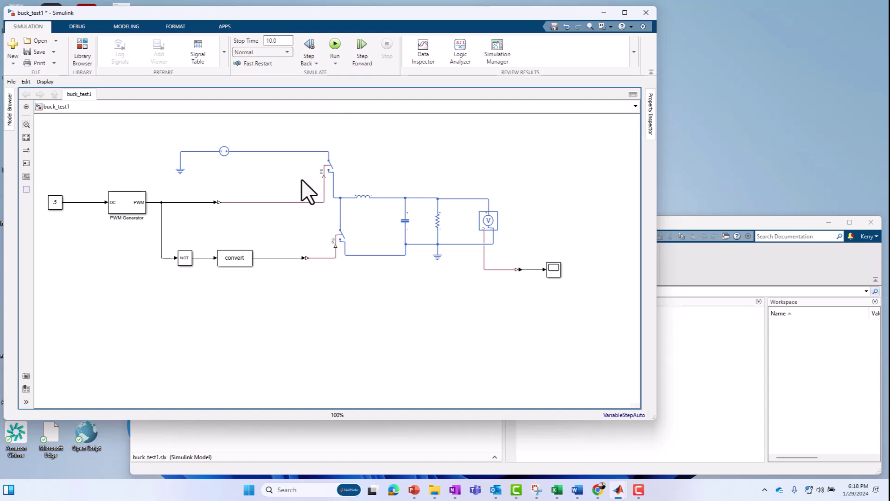
left_click_drag(111, 131, 441, 297)
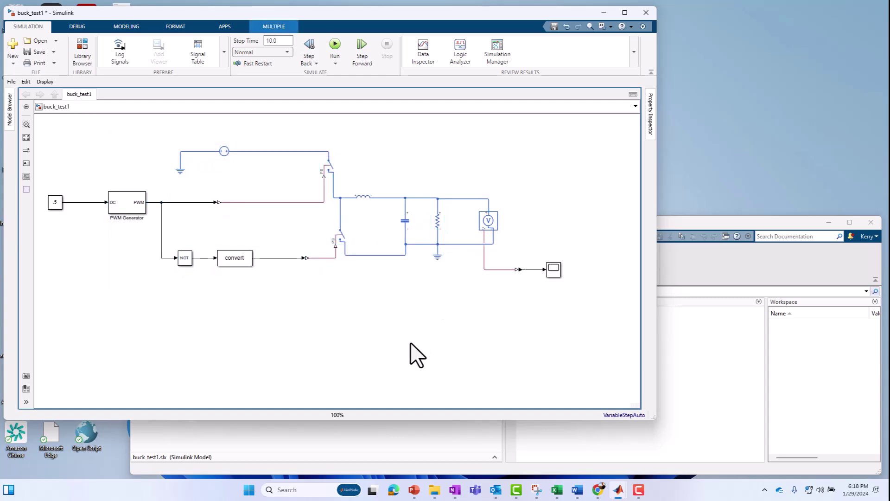
left_click(411, 344)
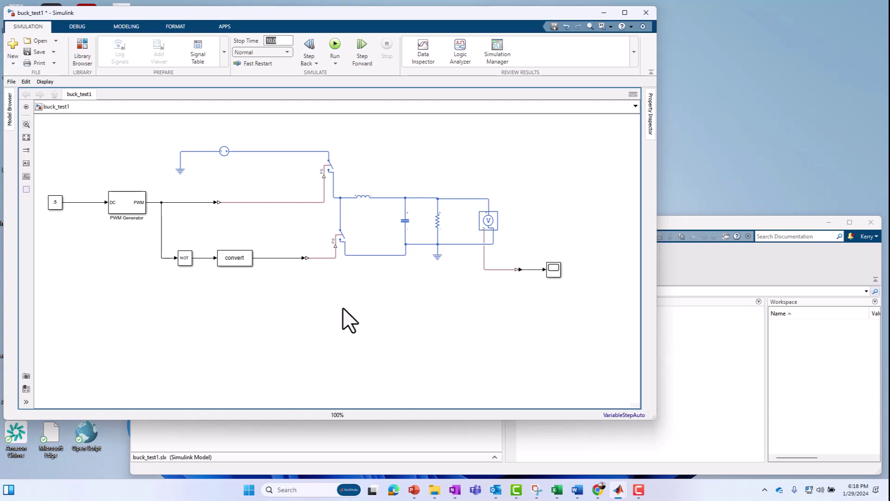
left_click_drag(307, 143, 432, 278)
left_click(411, 358)
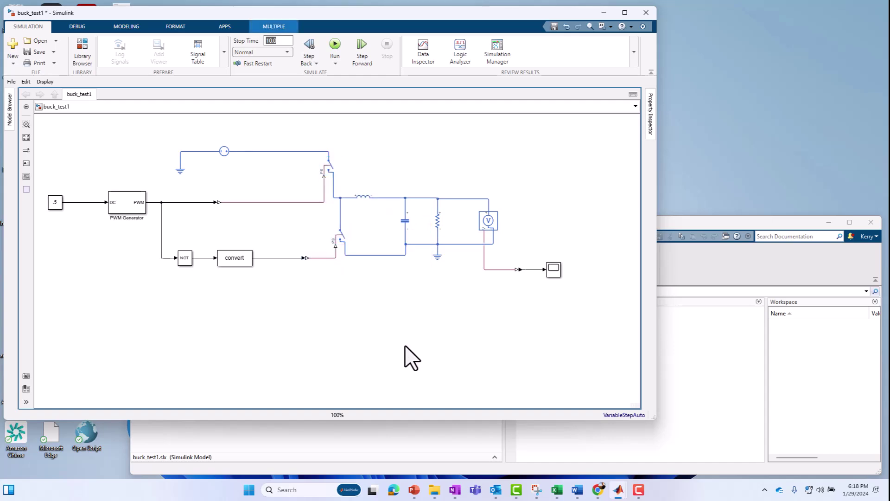
Step: Add a Solver Configuration block below the lower switch and connect it to the circuit's ground return line
double_click(404, 346)
left_click(415, 335)
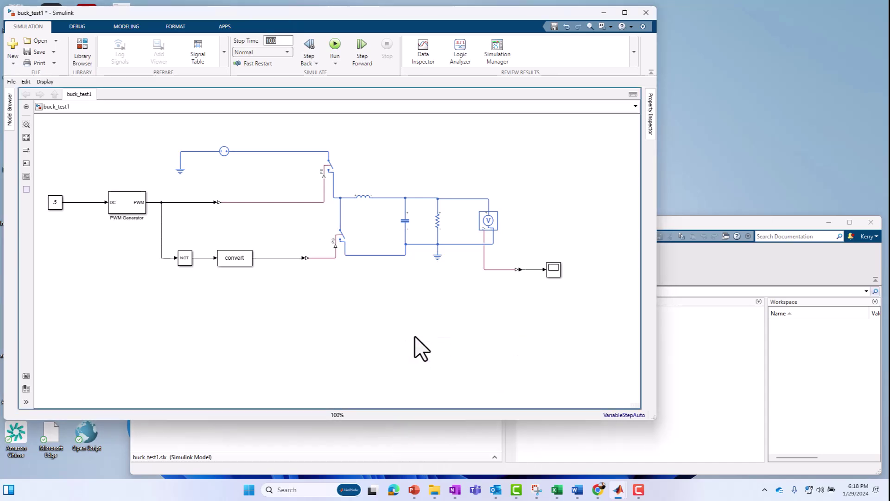
mouse_move(403, 343)
left_mouse_down()
mouse_move(376, 297)
mouse_move(393, 255)
left_mouse_up()
left_click_drag(366, 284, 353, 285)
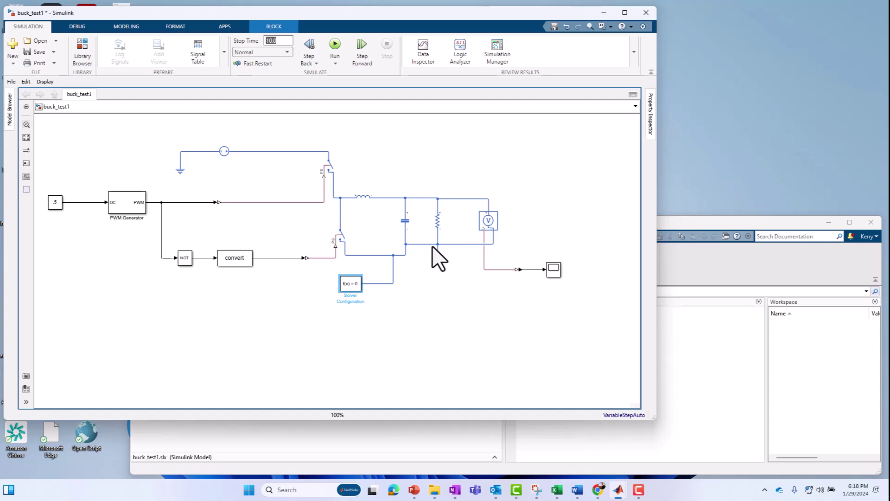
Step: Lower the output ground symbol and bring the return line beneath the resistor level with the lower switch's line
left_click_drag(438, 256, 438, 284)
left_click_drag(424, 244, 422, 256)
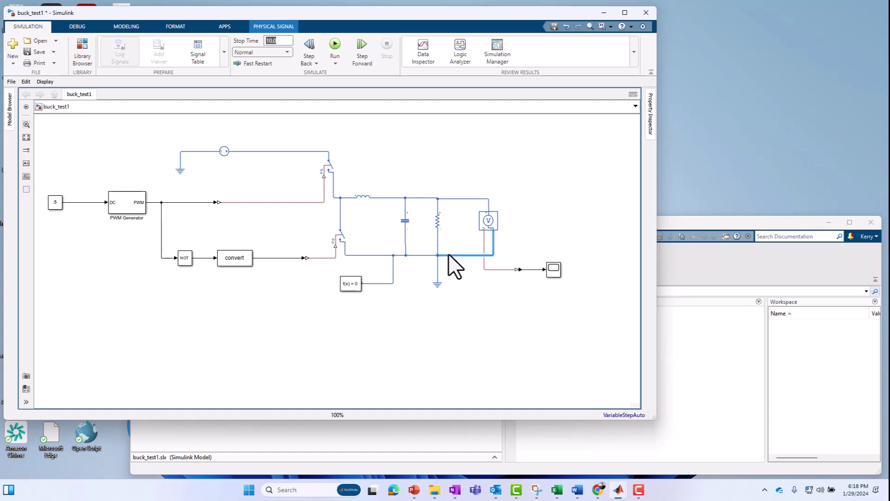
left_click(438, 223)
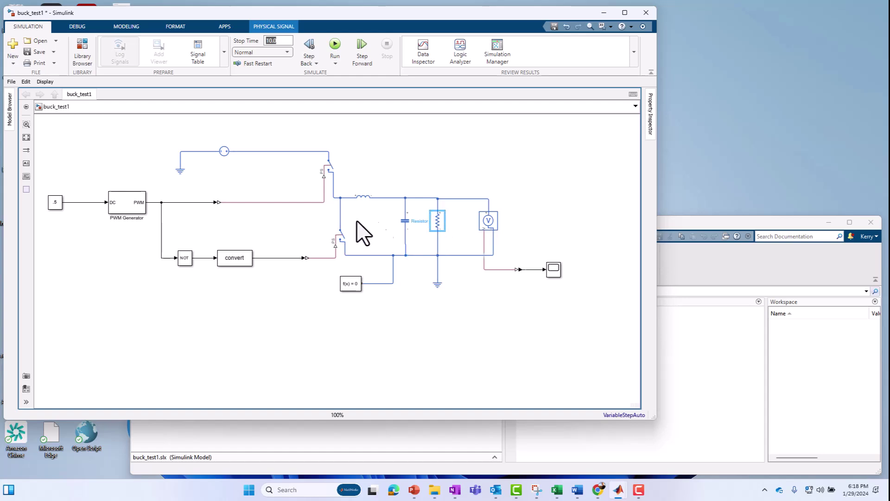
Step: Shift the Solver Configuration block's wire to join the return line directly beneath the capacitor and adjust the block's position
left_click(395, 268)
left_click_drag(396, 266, 410, 264)
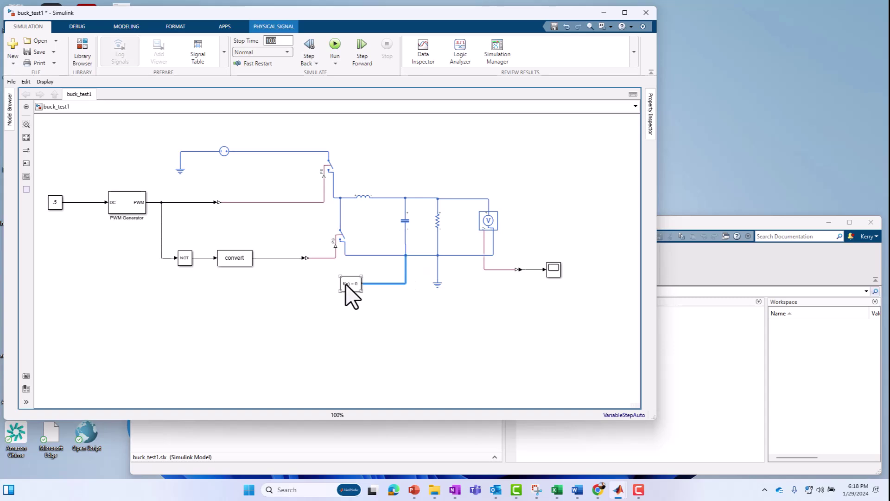
left_click_drag(347, 288, 352, 285)
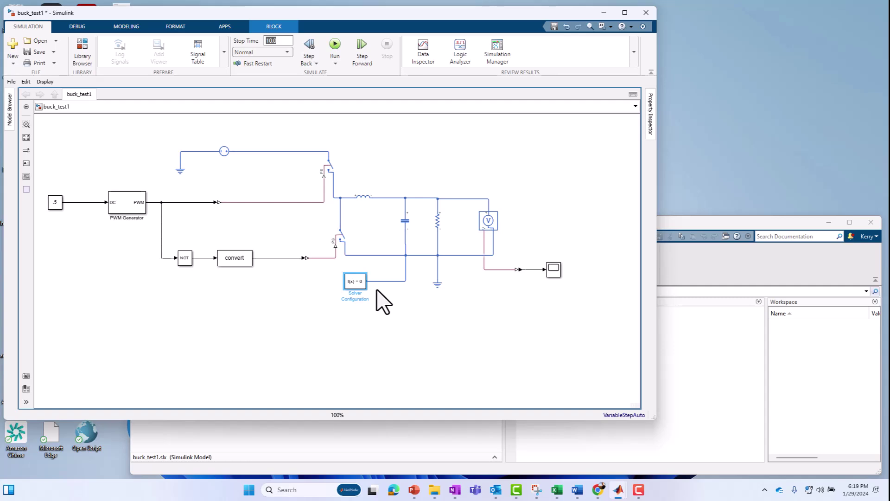
Step: Try the local solver option in the Solver Configuration block and switch it back off
double_click(351, 286)
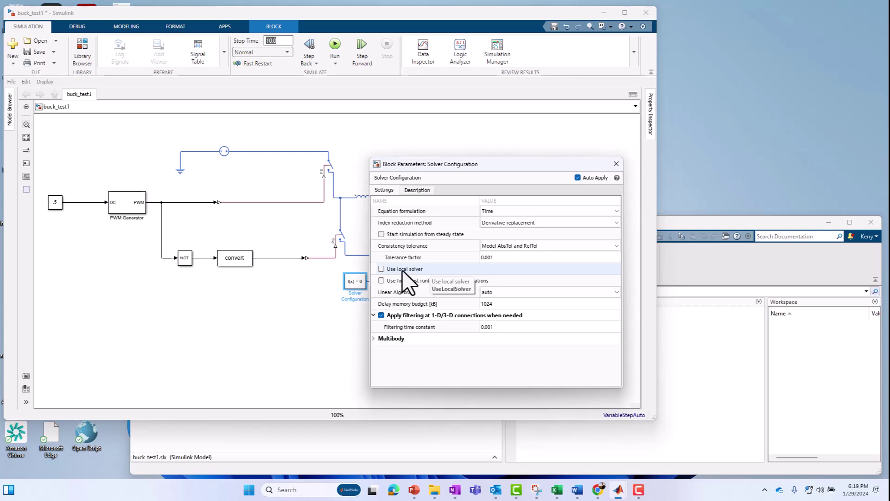
left_click(382, 269)
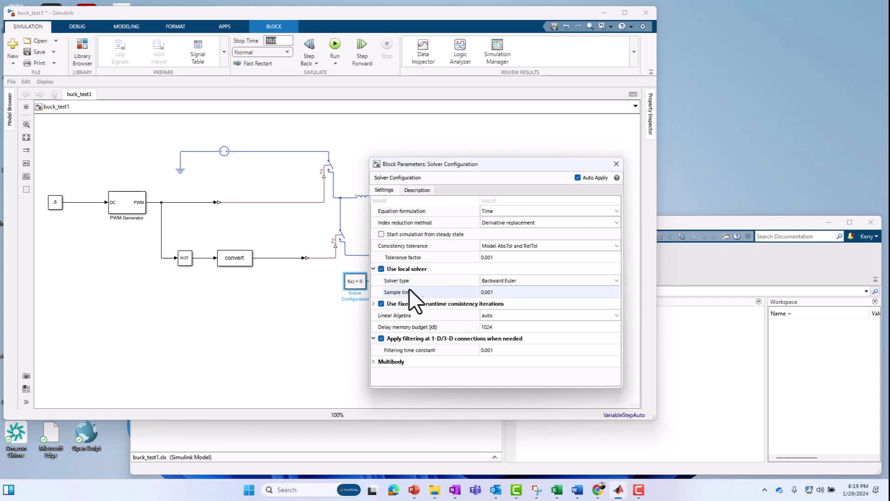
left_click(382, 269)
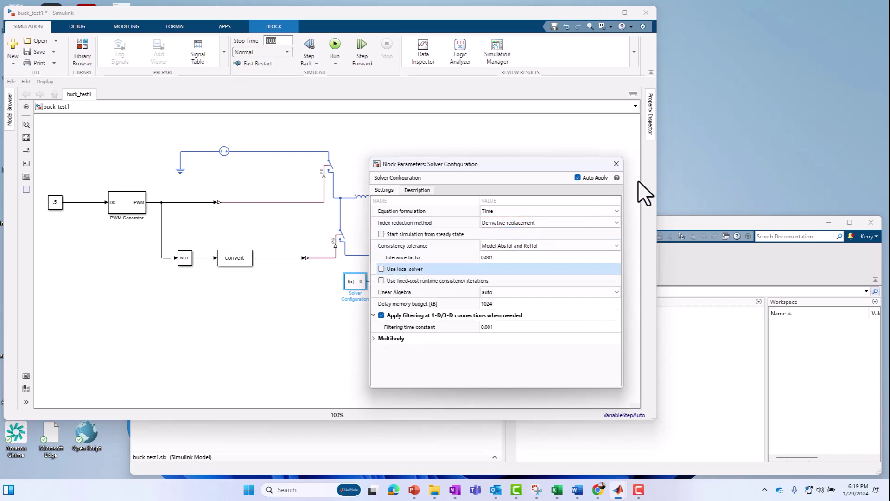
left_click(617, 163)
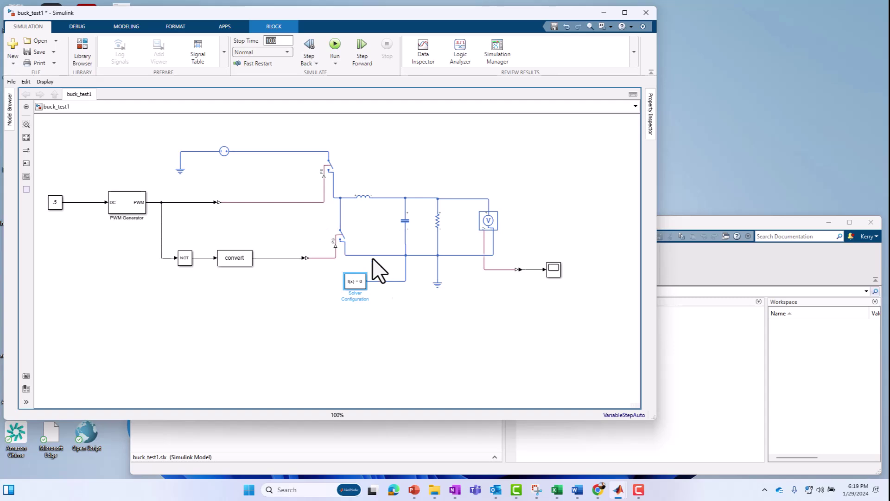
Step: Change the constant voltage of the DC Voltage Source feeding the upper switch
left_click(221, 153)
double_click(223, 151)
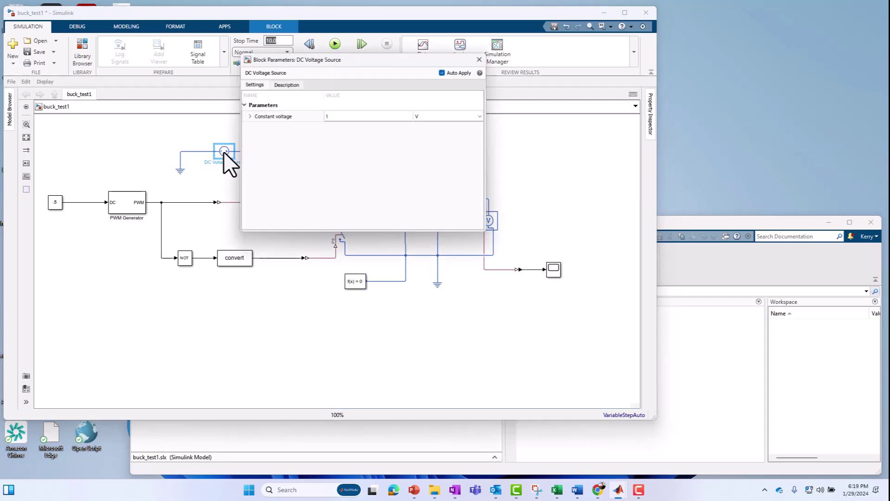
left_click(331, 118)
key("Return")
left_click(312, 364)
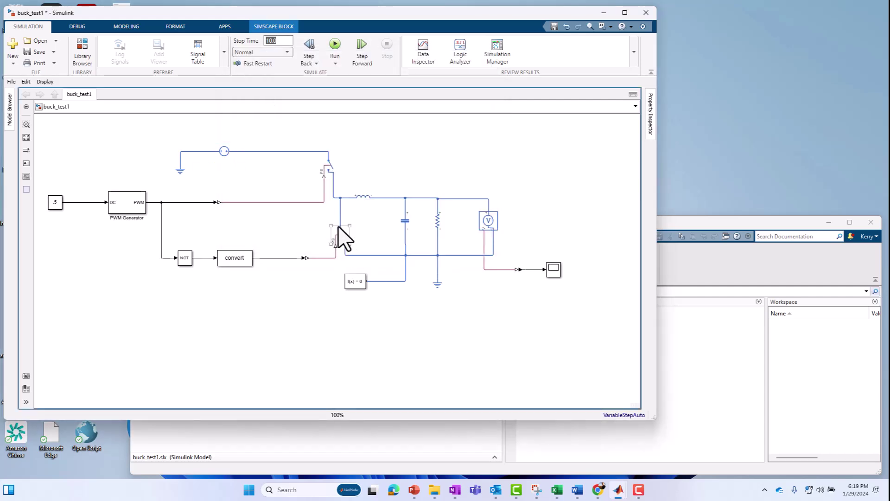
Step: Set the inductor's inductance to 1e-3 H
double_click(363, 196)
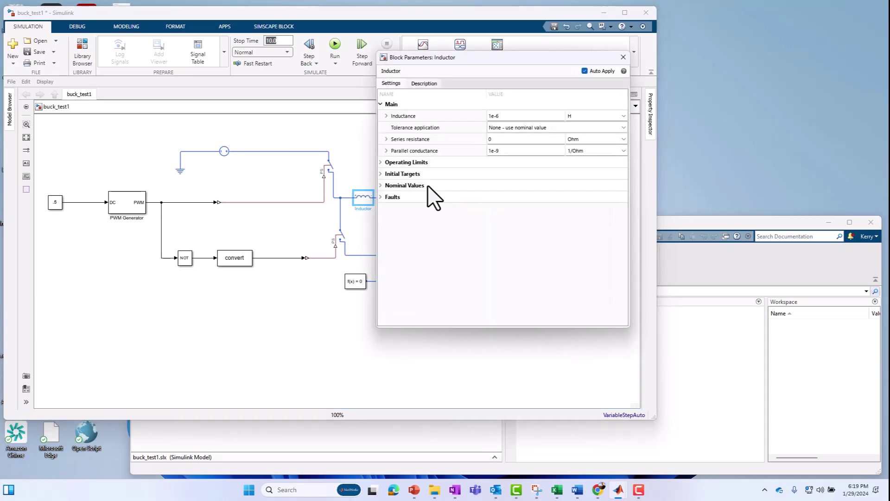
left_click(505, 116)
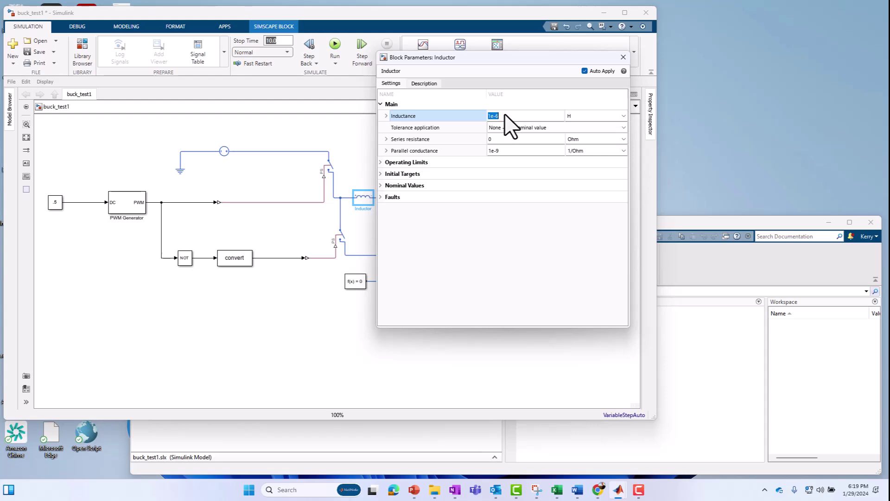
key("Right")
key("Left")
key("Escape")
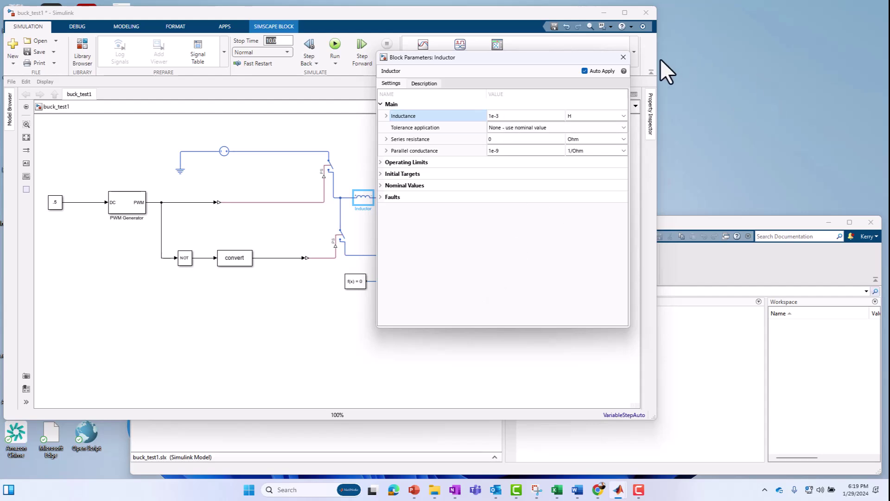
left_click(624, 57)
Step: Set the output capacitor's capacitance to 47e-6 F
double_click(404, 227)
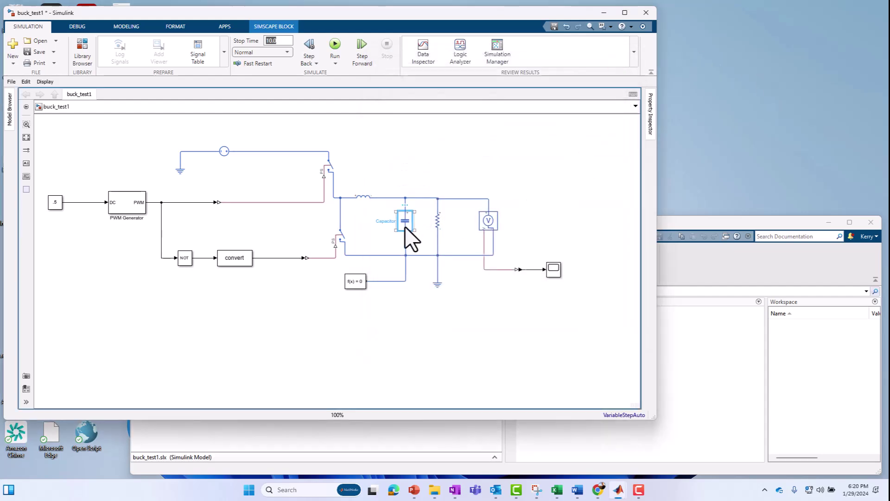
left_click(515, 151)
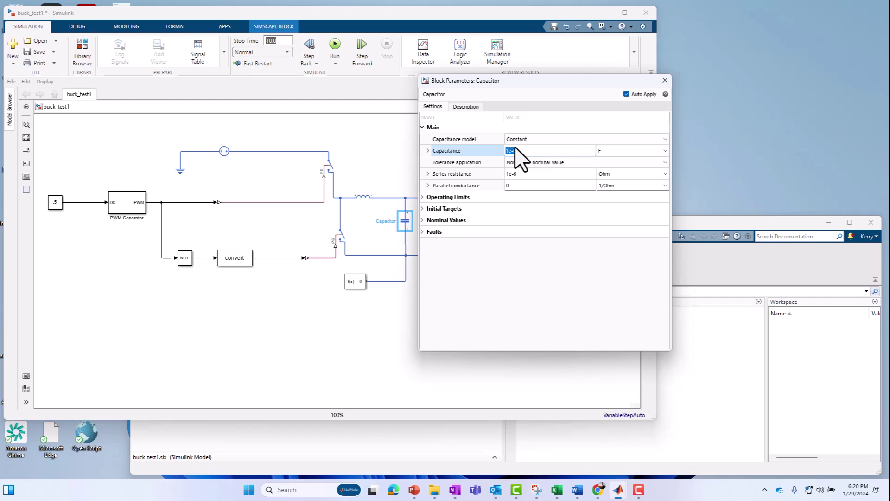
type("47e-6")
key("Return")
left_click(392, 363)
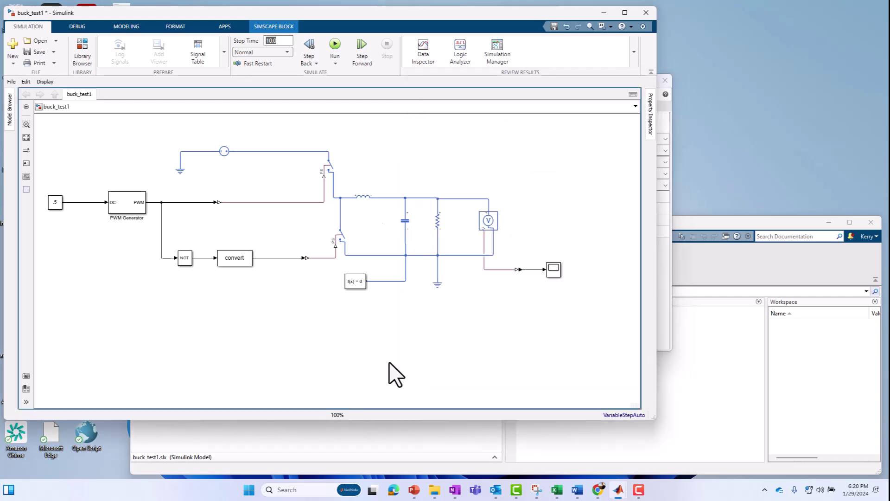
Step: Set the load resistor's resistance to 2 Ohm
double_click(438, 221)
left_click(595, 188)
type("2")
key("Return")
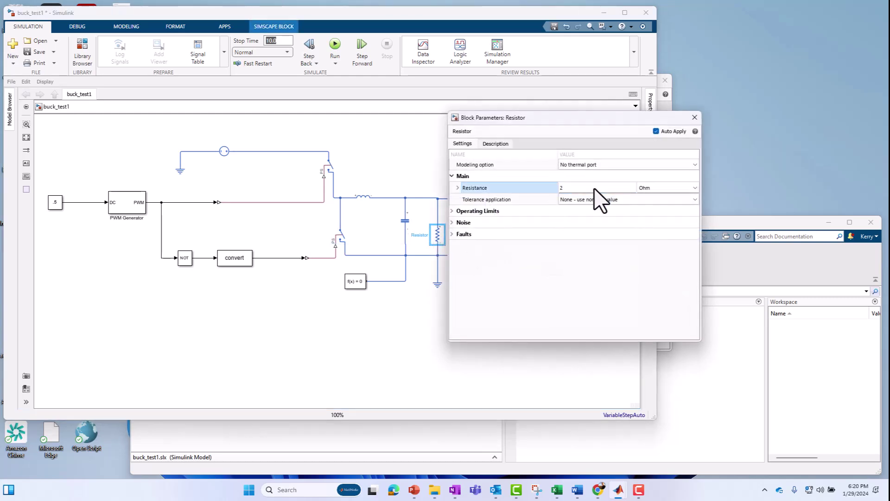
left_click(415, 339)
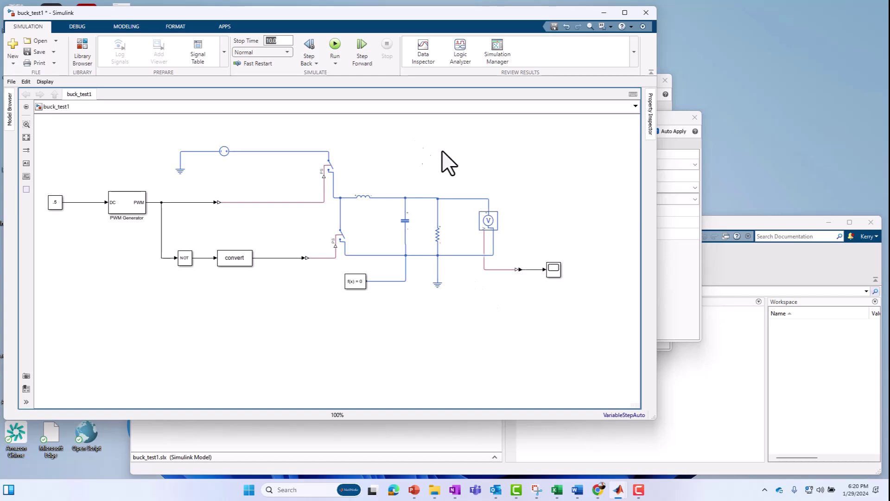
Step: Set the PWM Generator's timer period to 1/50e3 s and its sample time to 0
left_click(124, 201)
double_click(125, 201)
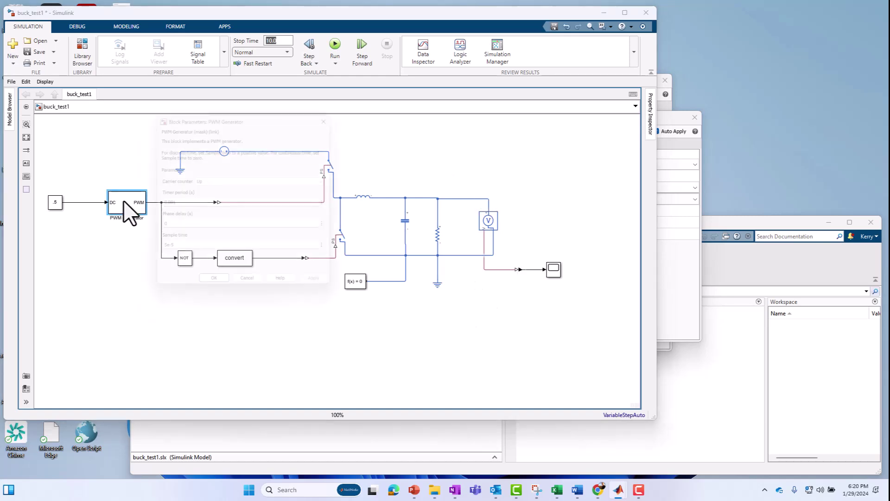
double_click(189, 204)
type("1/50e3")
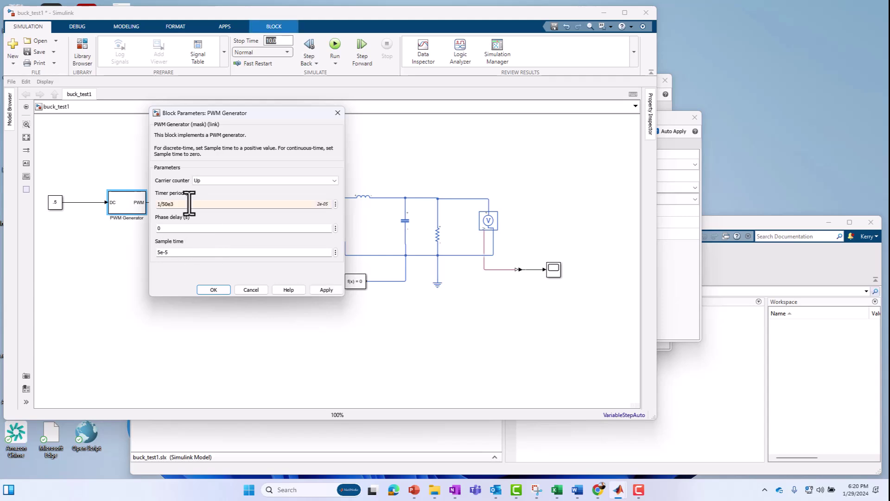
double_click(179, 254)
type("0")
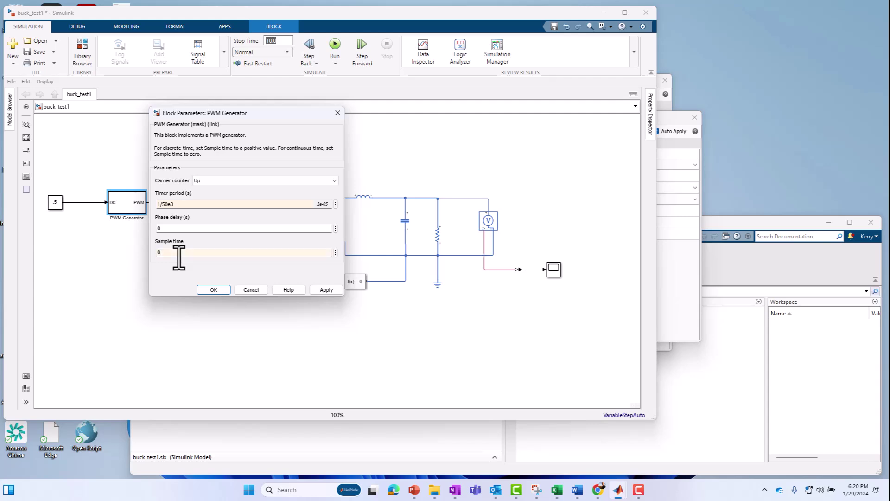
left_click(206, 291)
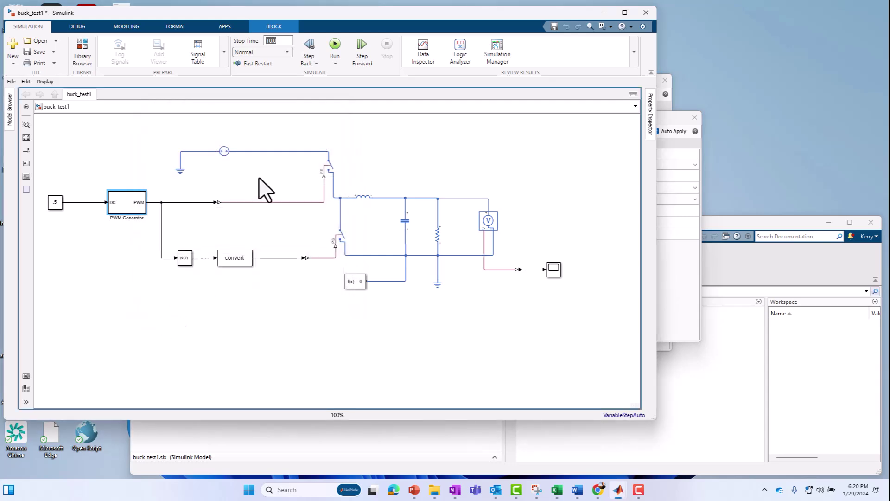
Step: Open the output voltage Scope, place its window beside the model, and narrow the model window so both are visible
left_click(557, 270)
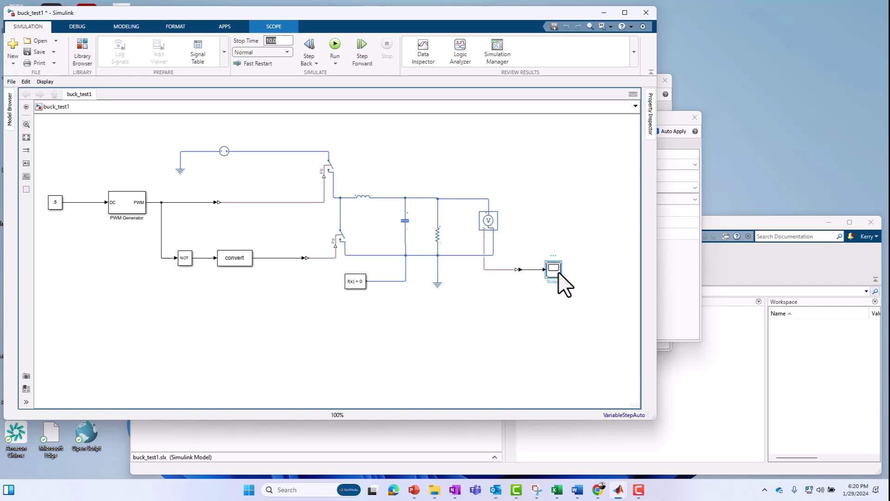
double_click(554, 269)
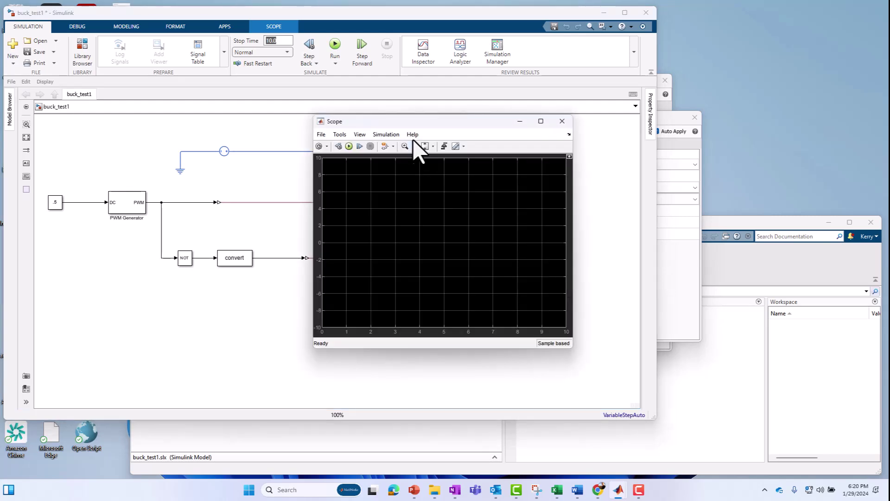
left_click_drag(427, 121, 734, 9)
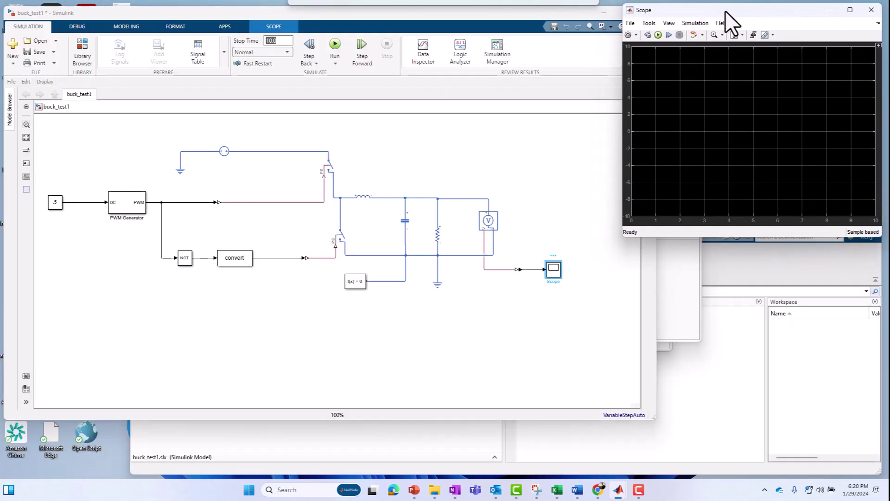
left_click_drag(658, 281, 610, 280)
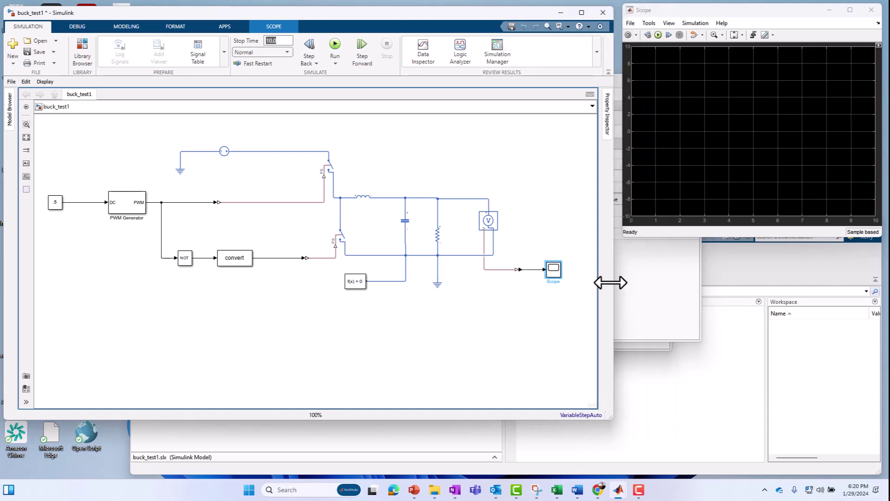
Step: Set the simulation stop time to 1000/50e3, run the model, and scale the Scope axes to fit the output voltage trace
left_click(280, 41)
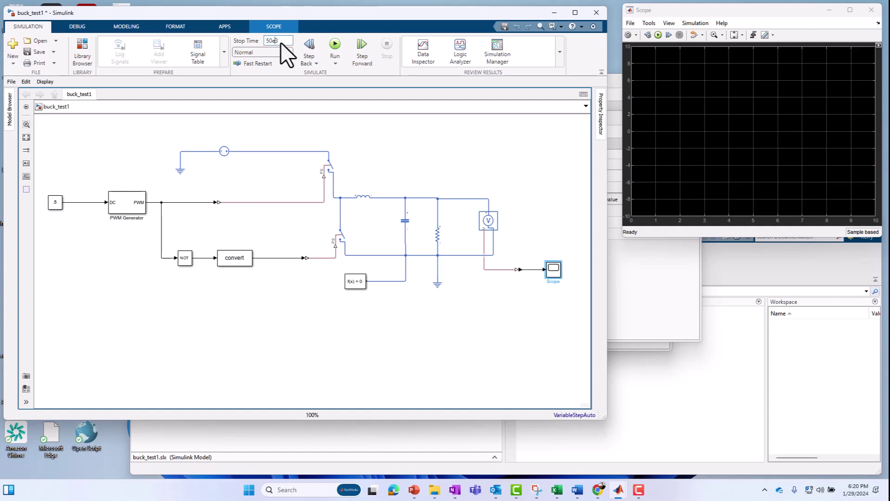
type("/50e:")
left_click(333, 44)
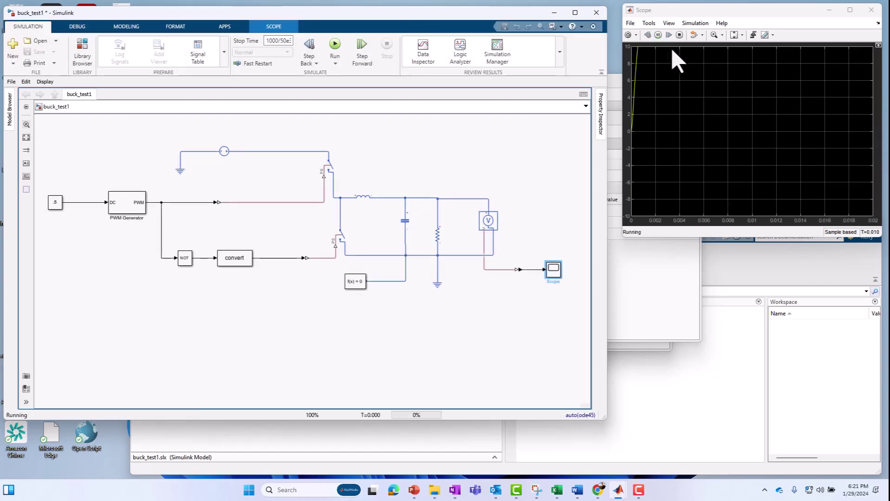
left_click(733, 36)
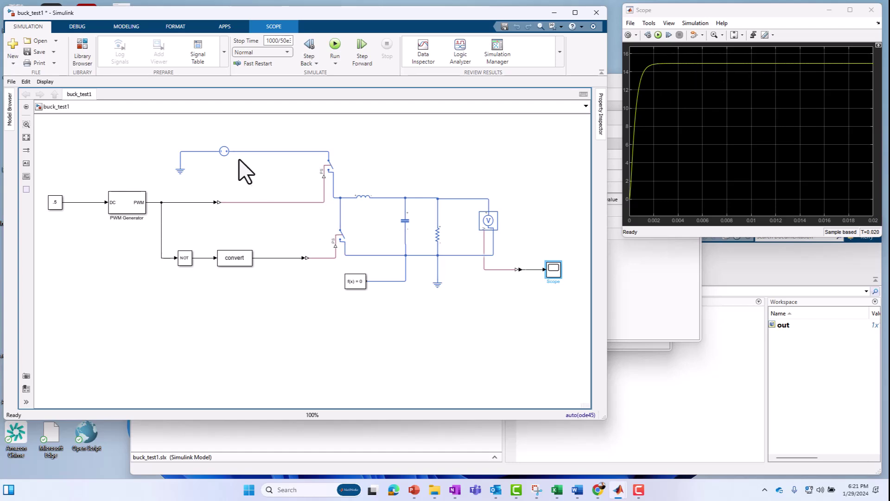
left_click(223, 155)
left_click(55, 204)
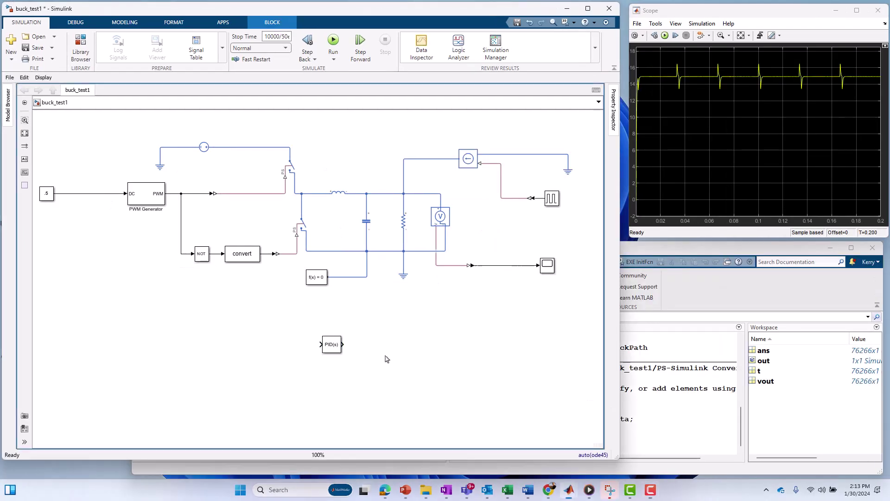
Step: Enlarge the PID Controller block and insert it into a feedback line branched from the Scope's input signal
left_click_drag(339, 353, 356, 362)
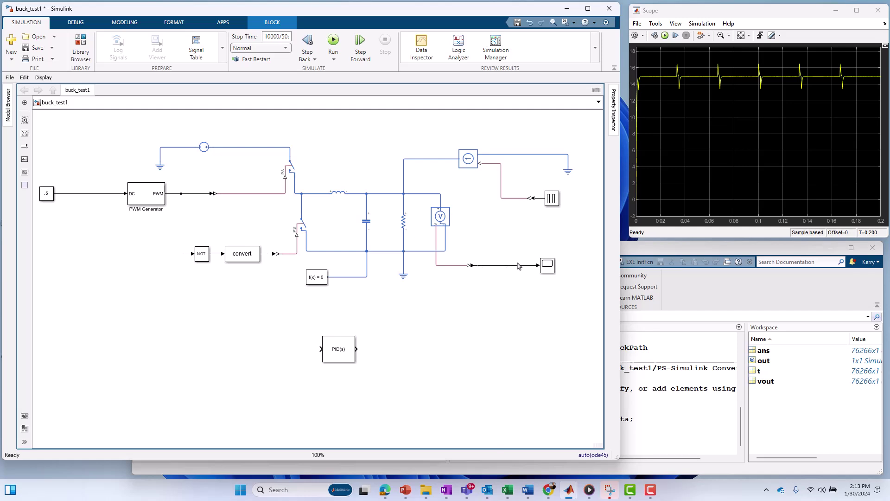
left_click(483, 320)
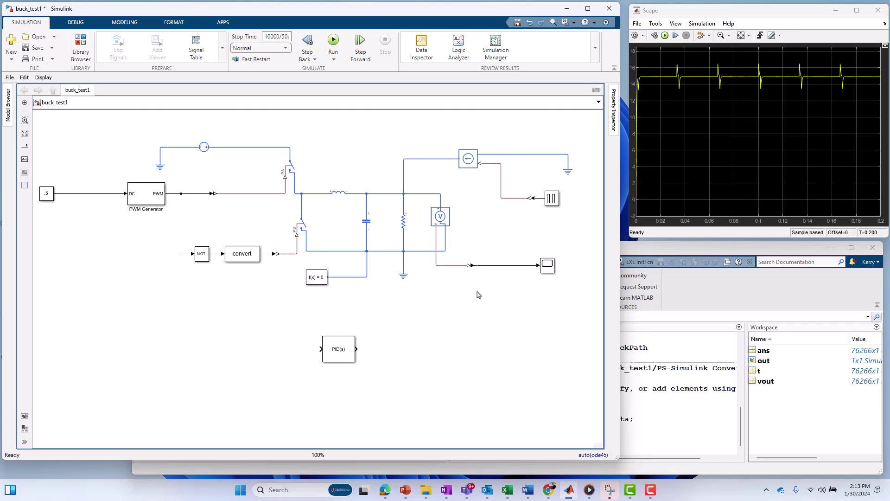
left_click(347, 357)
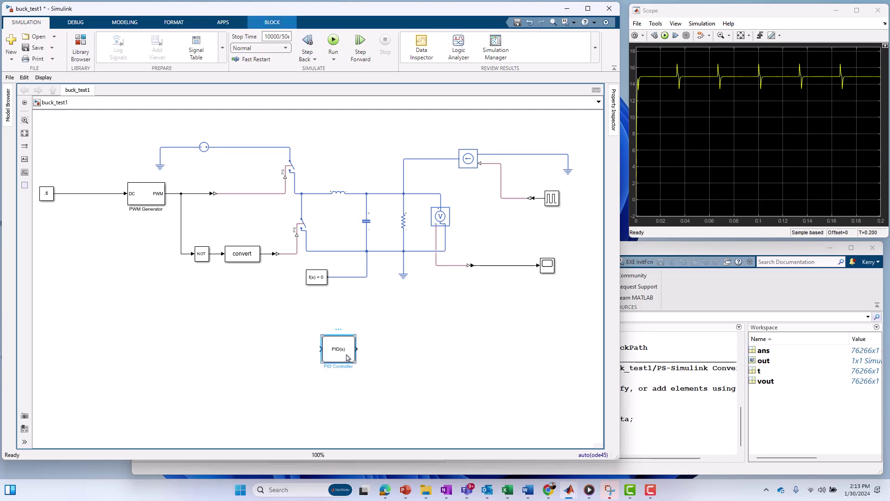
left_click_drag(509, 267, 71, 387)
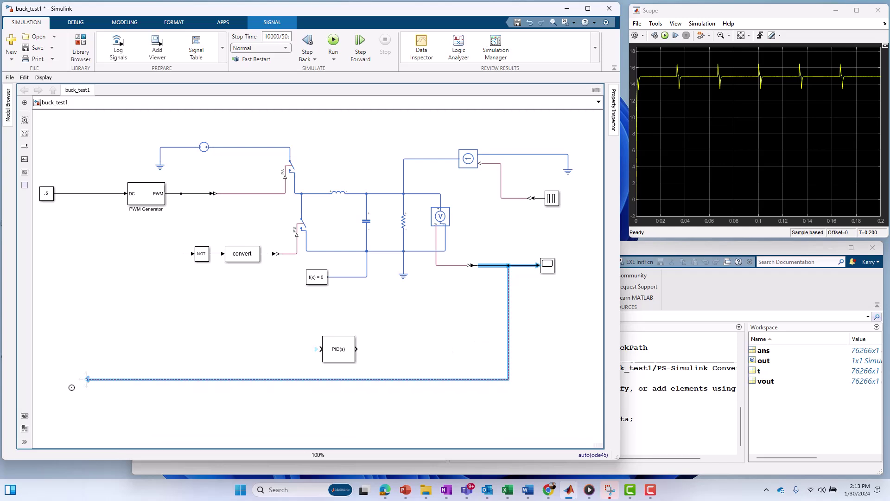
left_click_drag(342, 350, 337, 382)
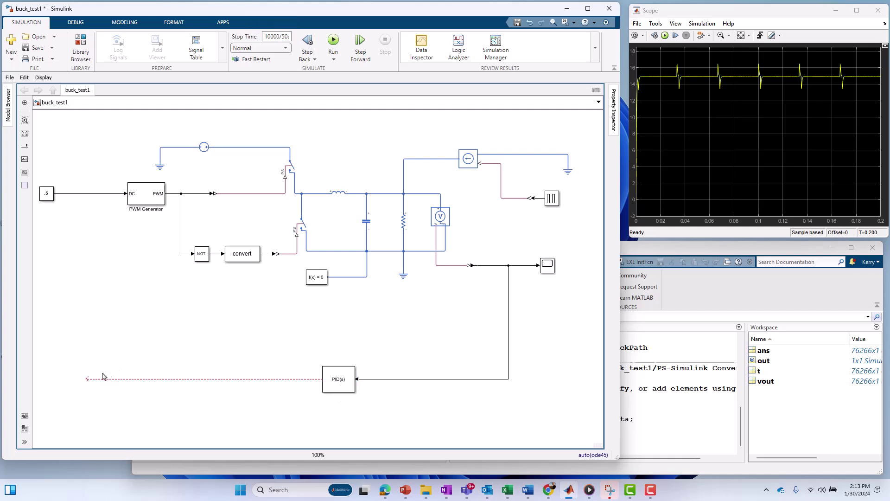
Step: Route the PID Controller's output line up toward the PWM Generator input and delete the line from the .5 constant to the generator
left_click_drag(89, 379, 80, 210)
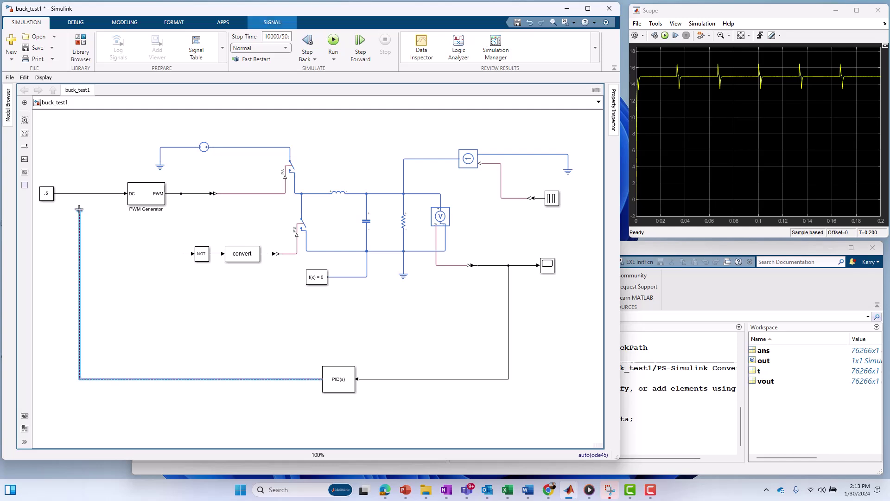
left_click(92, 197)
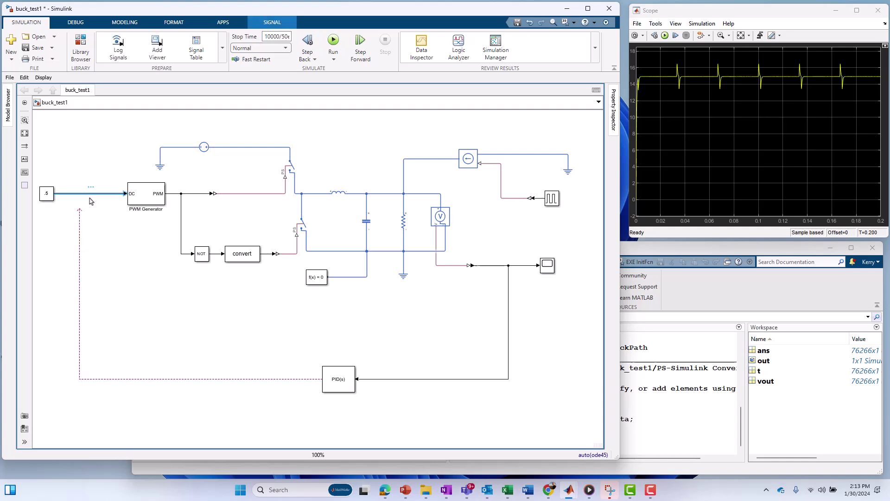
key("Delete")
left_click_drag(79, 208, 95, 200)
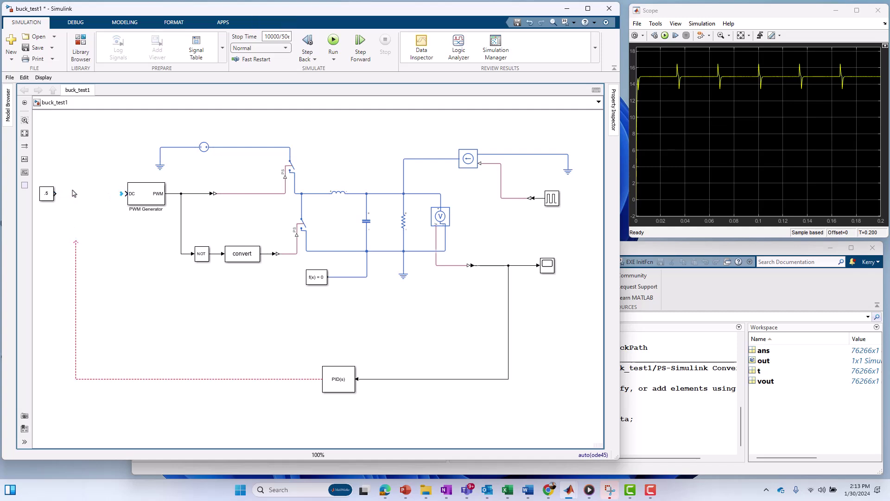
Step: Add a Manual Switch before the PWM Generator's DC input, fed by the .5 constant and the PID Controller output
double_click(109, 251)
type("ma")
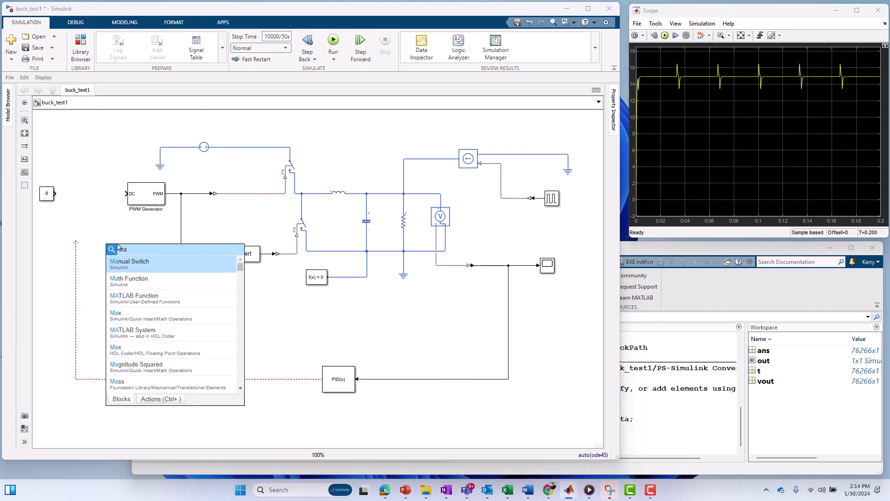
left_click(120, 262)
left_click_drag(109, 248, 47, 190)
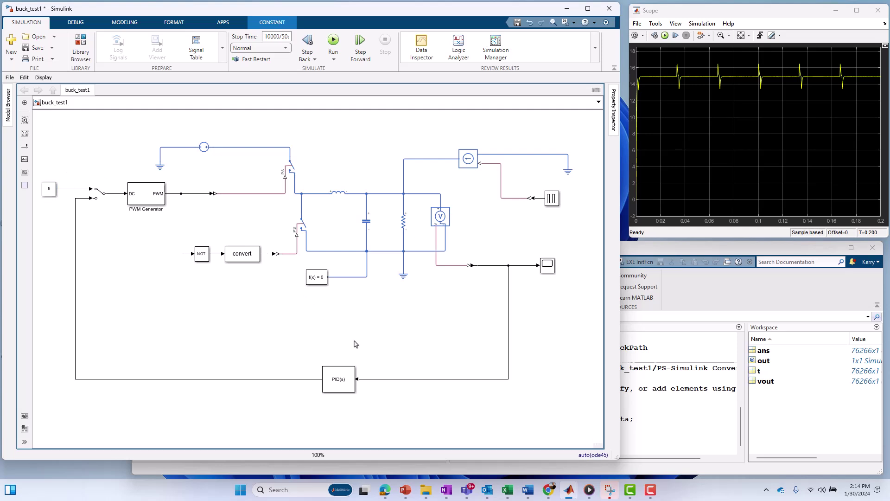
left_click(517, 343)
left_click(667, 372)
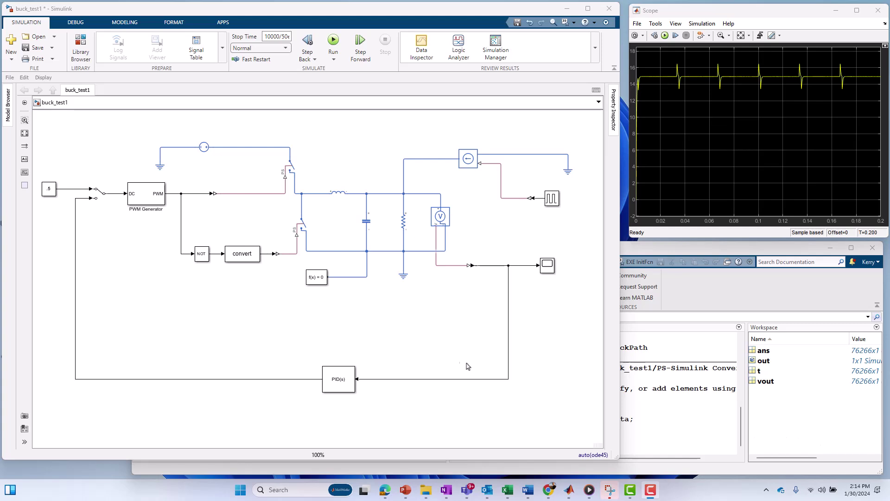
left_click(253, 378)
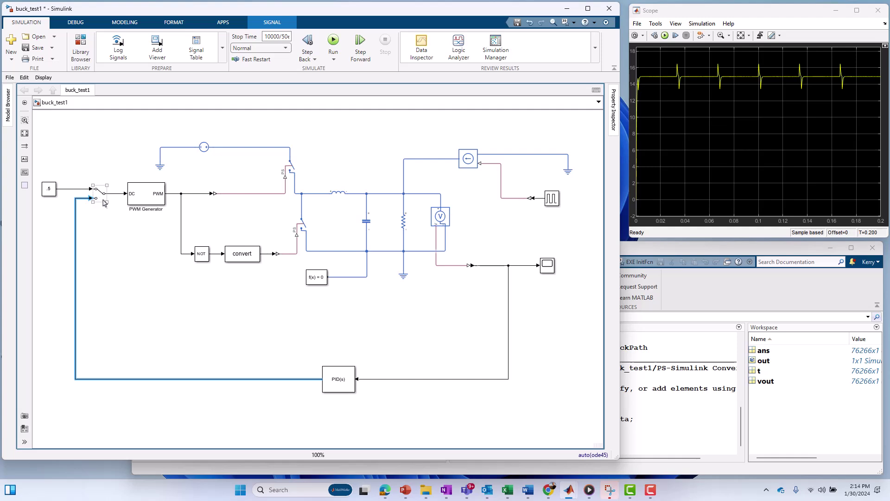
left_click(220, 407)
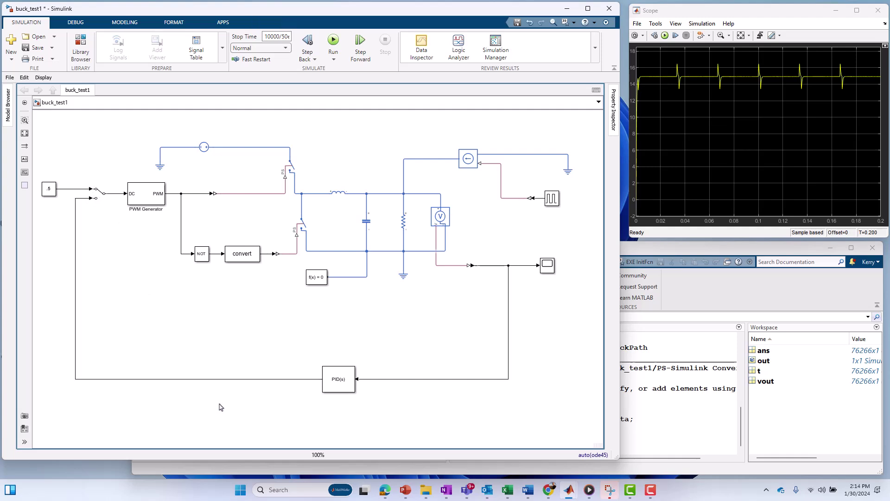
Step: Insert a Saturation block into the line between the PID Controller output and the Manual Switch
double_click(222, 401)
type("sat")
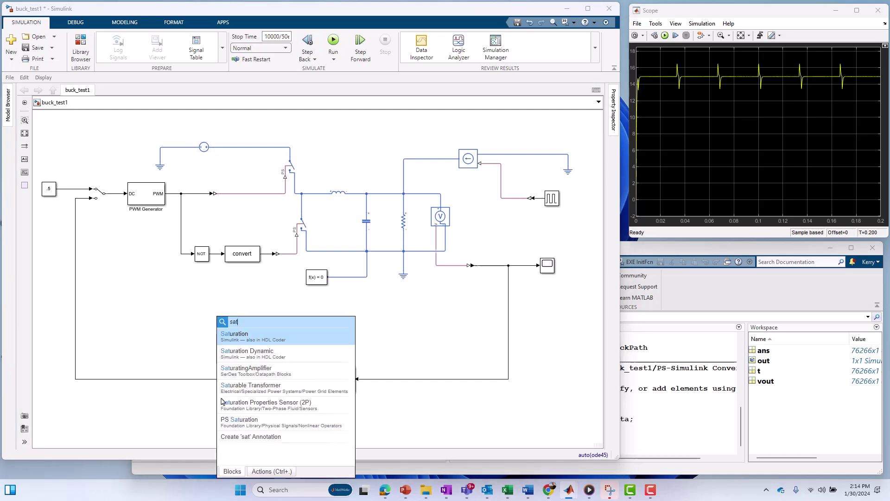
left_click(235, 341)
left_click_drag(223, 401, 223, 386)
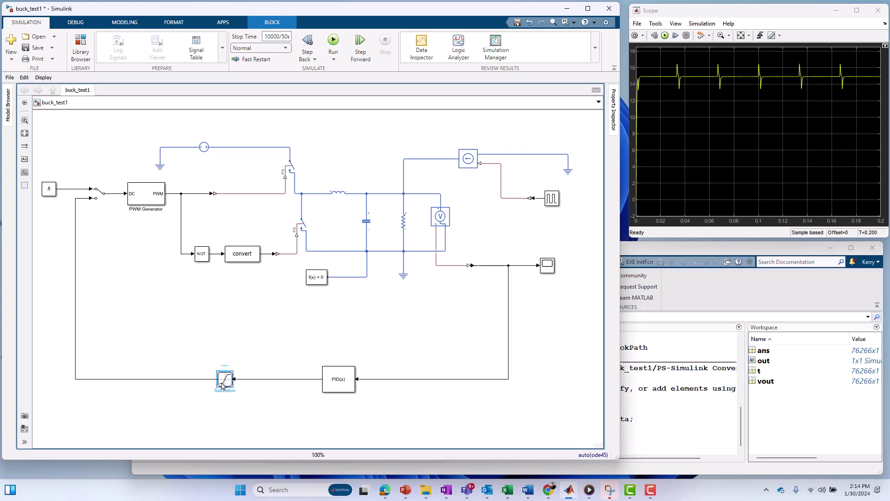
Step: Set the Saturation block's upper limit to .97 and lower limit to .03
double_click(224, 380)
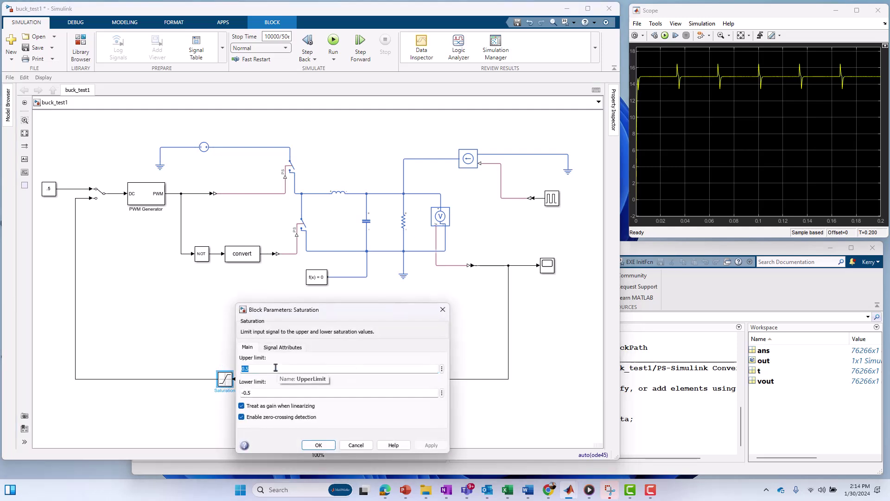
type("9")
type("97")
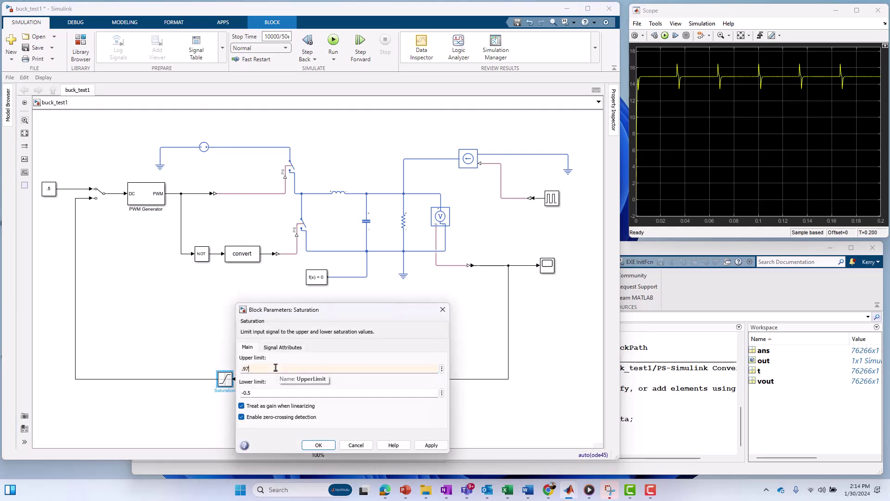
double_click(267, 394)
type(".03")
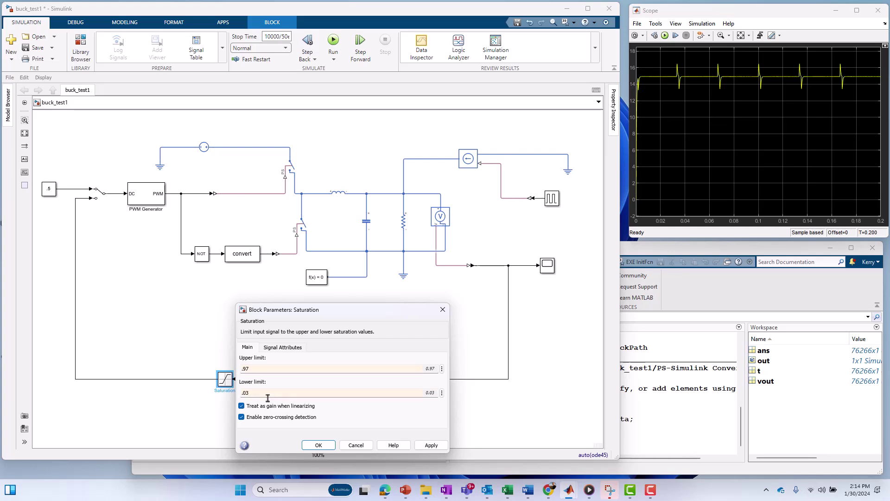
key("Return")
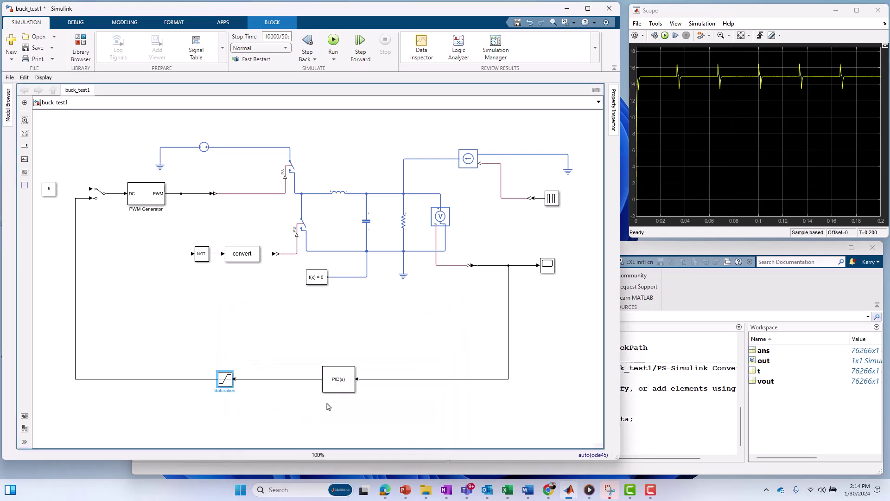
Step: Delete the feedback line running from the Scope signal to the PID Controller input
left_click(440, 408)
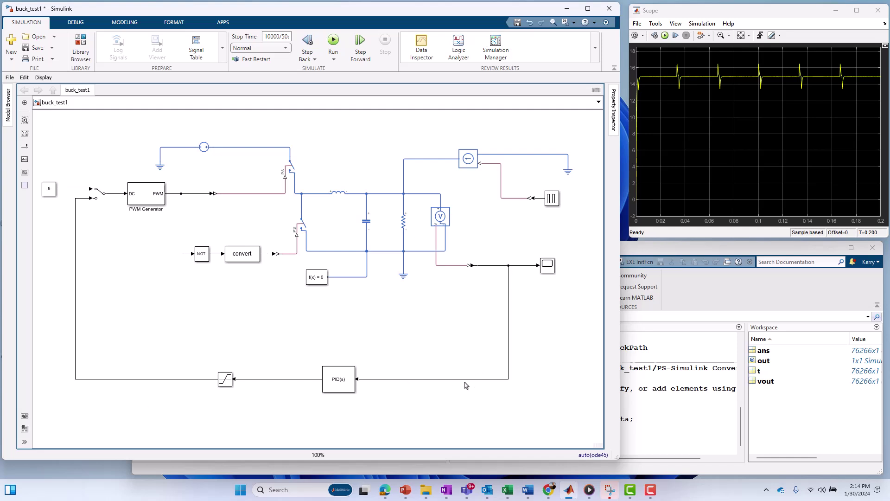
mouse_move(497, 372)
left_mouse_down()
mouse_move(510, 394)
mouse_move(503, 384)
left_mouse_up()
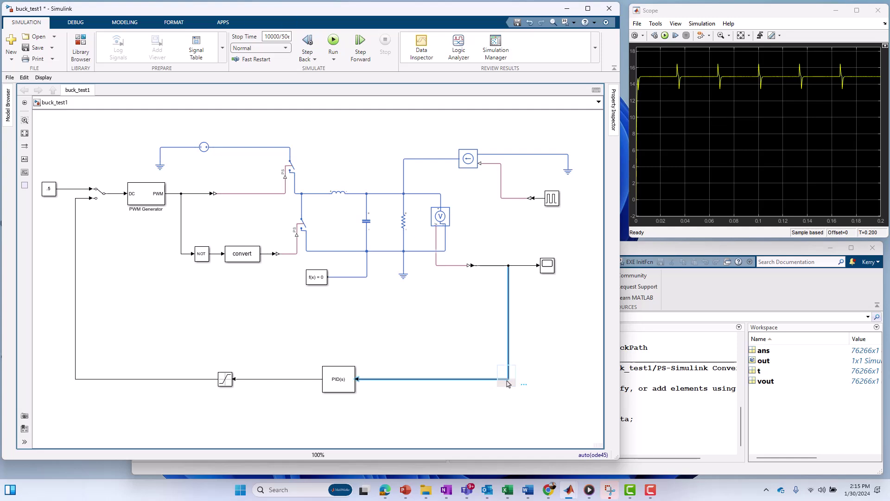
key("Delete")
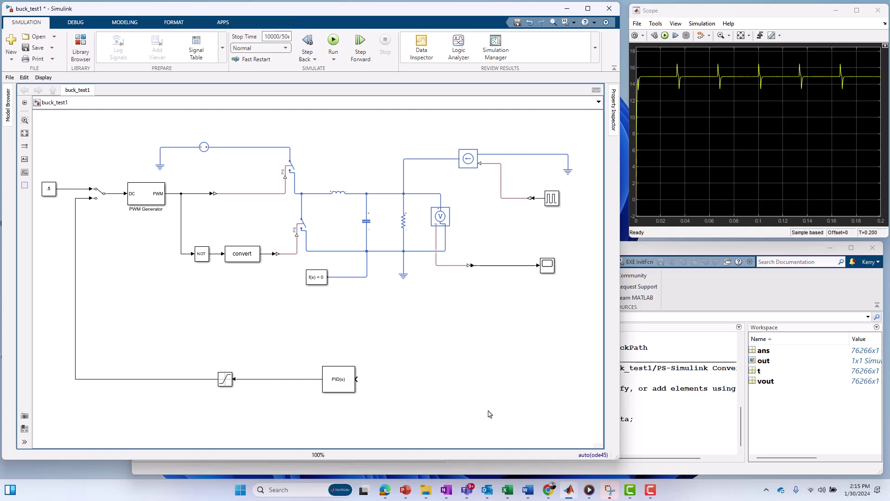
Step: Add a Constant block to the lower right of the PID Controller and flip it so its output faces the controller
double_click(490, 414)
type("const")
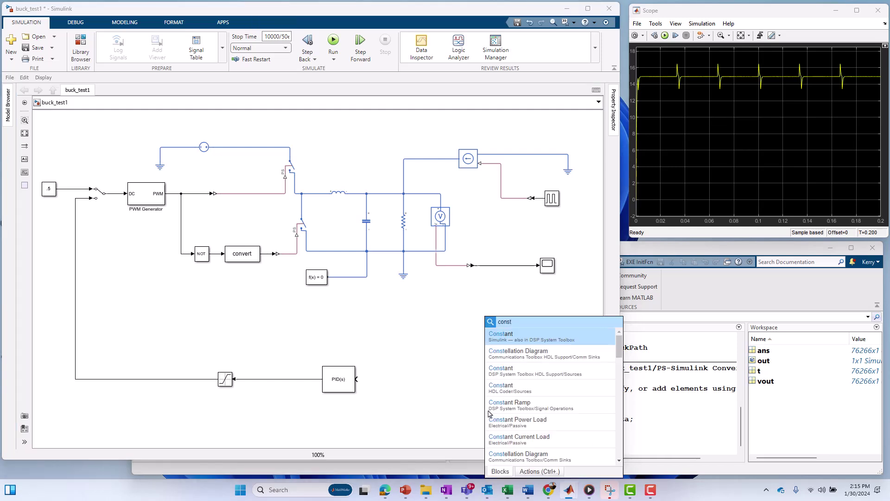
left_click(504, 344)
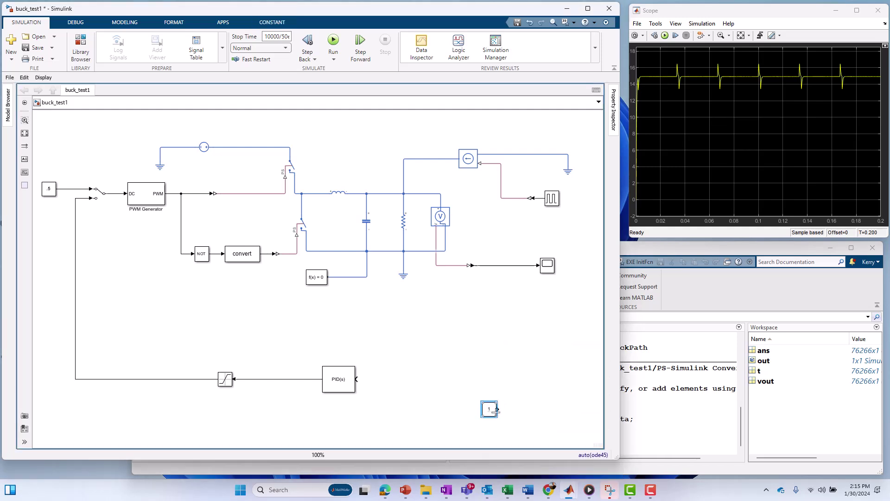
key("ctrl+i")
Step: Add a Subtract block, rotate it to face the PID Controller, and place it in line with the controller's input
mouse_move(513, 400)
left_mouse_down()
mouse_move(517, 420)
mouse_move(473, 362)
left_mouse_up()
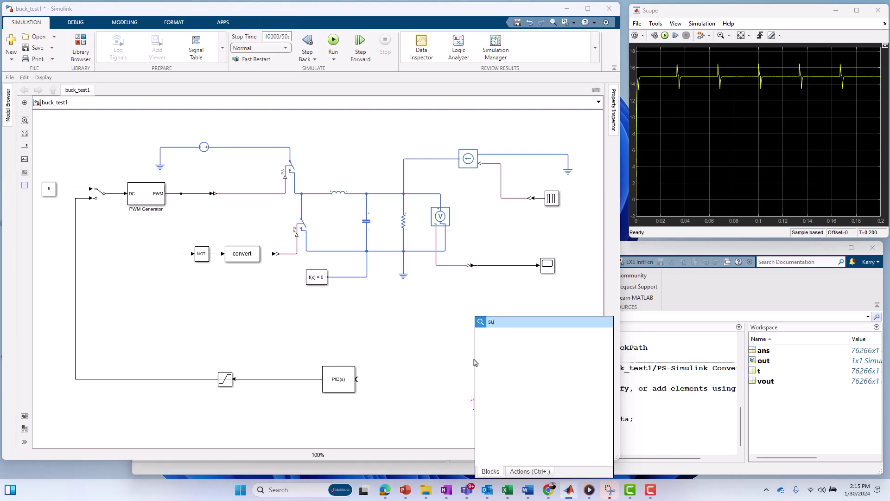
type("su")
left_click(492, 334)
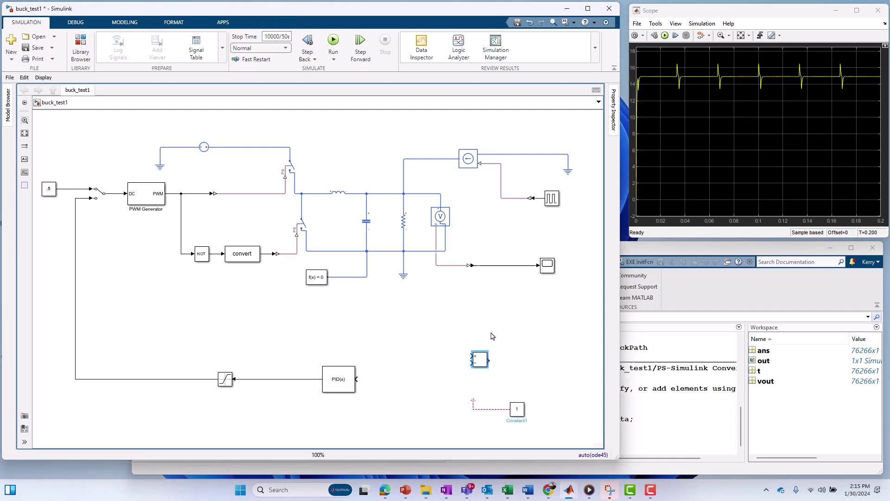
key("ctrl+r")
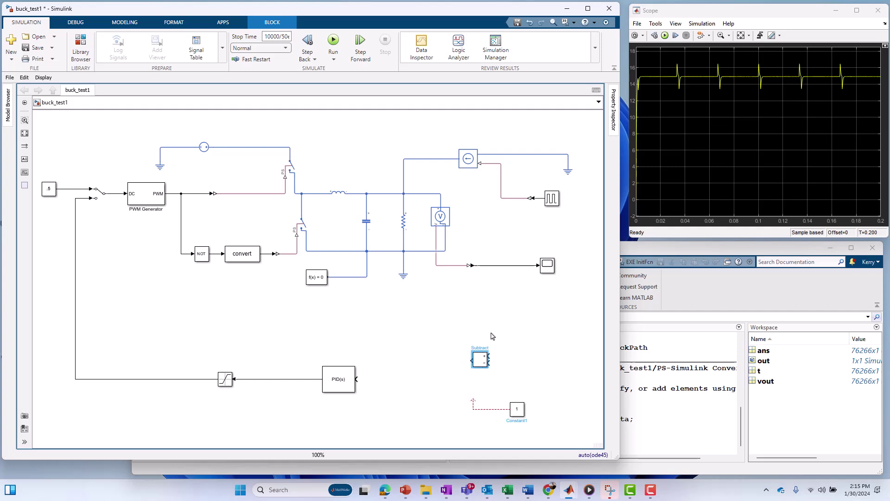
left_click_drag(478, 351, 464, 382)
left_click(431, 379)
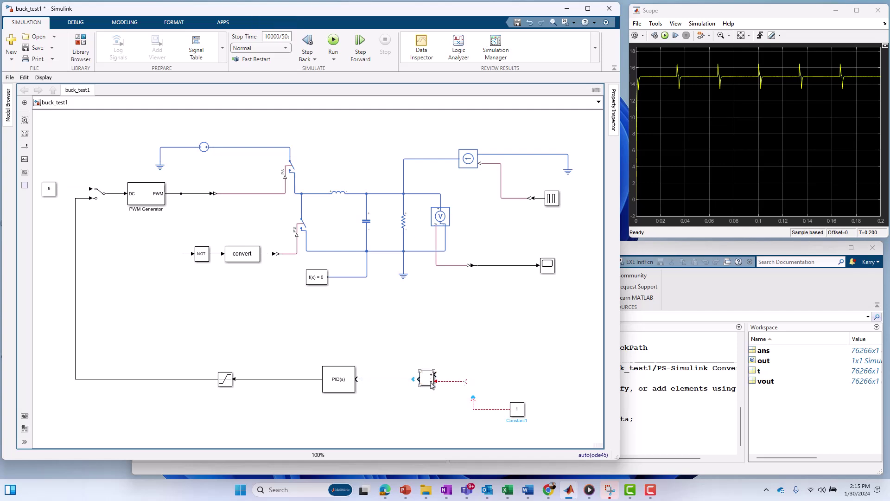
Step: Try wiring the Scope signal to the Subtract block's minus input and the new Constant to its plus input, and delete both lines
left_click_drag(469, 385, 508, 266)
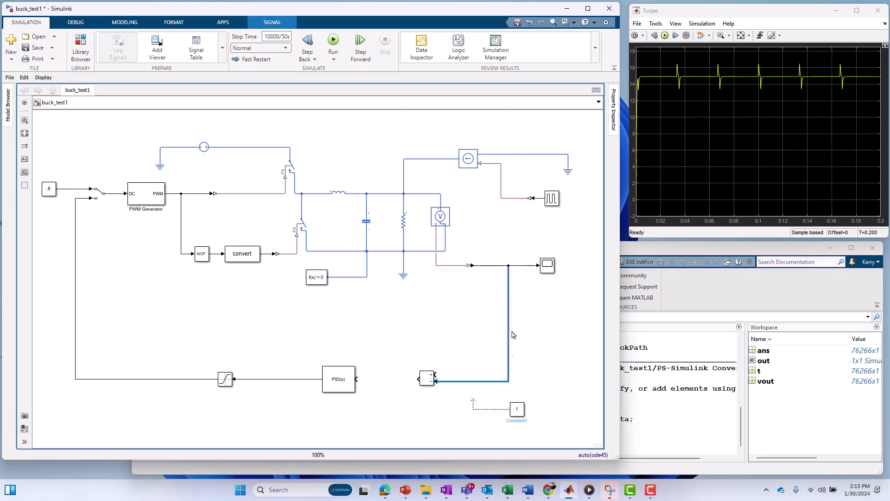
left_click_drag(473, 404, 435, 374)
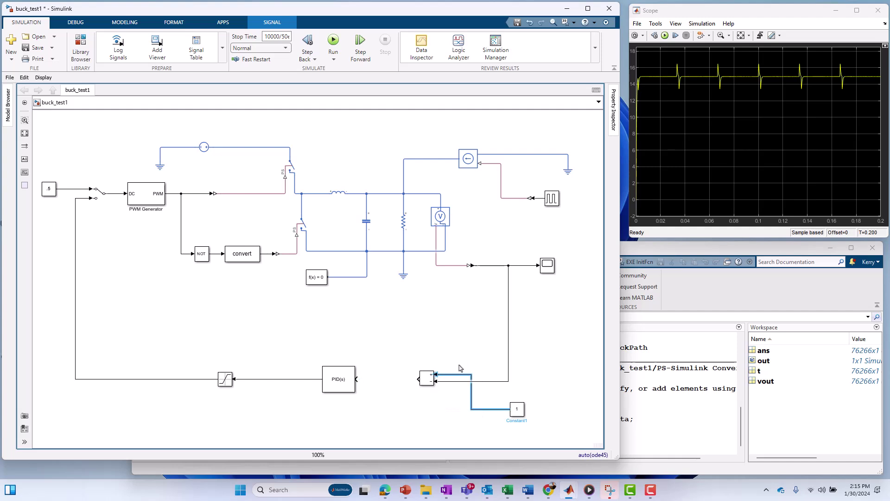
left_click_drag(457, 361, 484, 409)
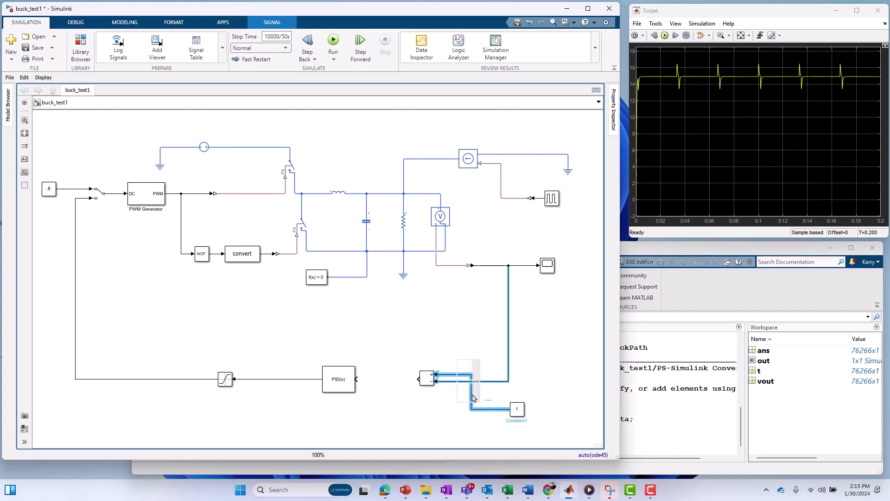
key("Delete")
Step: Set the Subtract block's signs to -+, and wire the Scope signal to its minus input and the new Constant to its plus input
double_click(427, 377)
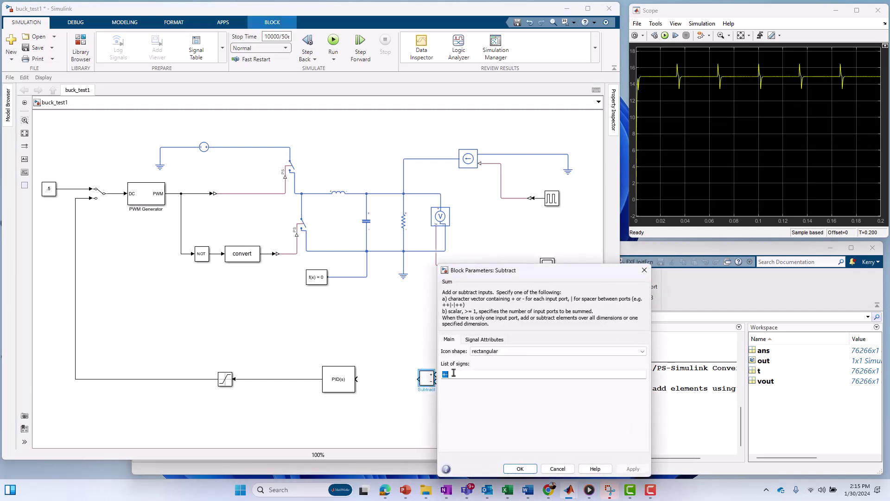
type("-+")
key("Return")
left_click_drag(435, 374, 505, 265)
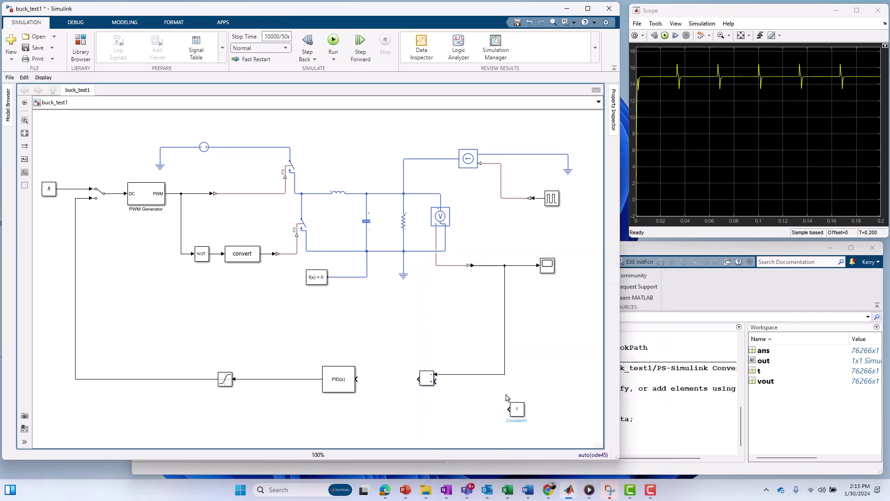
left_click_drag(507, 409, 432, 381)
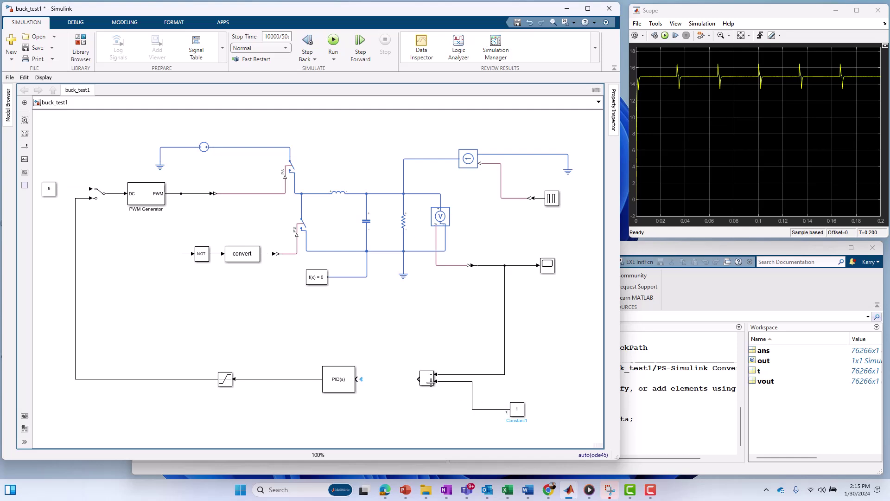
Step: Set the reference Constant to 15 and connect the Subtract block's output to the PID Controller input
double_click(517, 410)
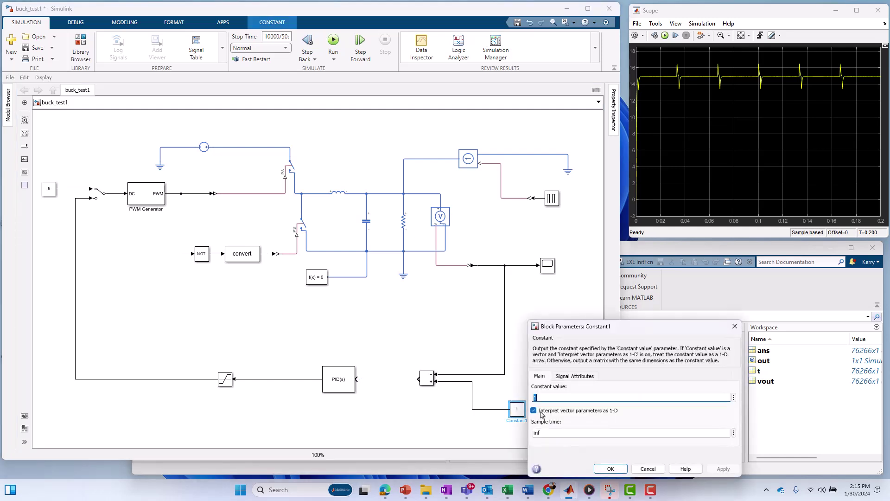
type("15")
key("Return")
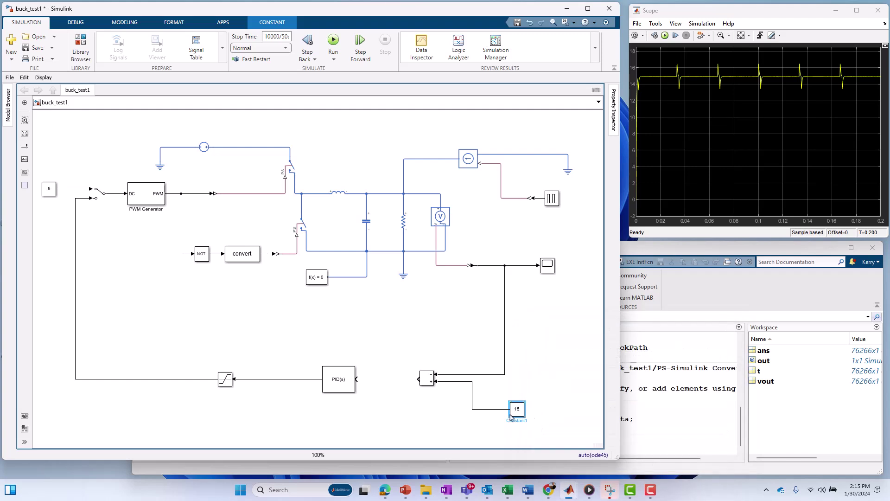
left_click_drag(519, 411, 508, 407)
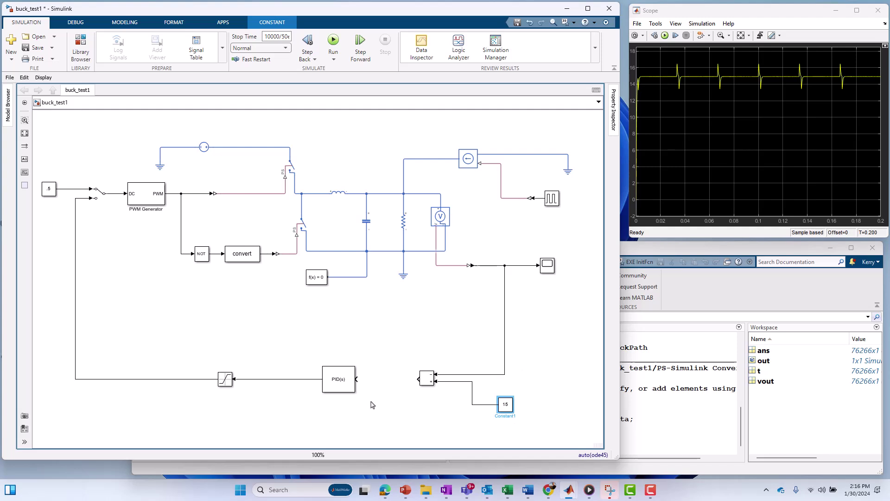
left_click(334, 382)
left_click_drag(356, 379, 419, 379)
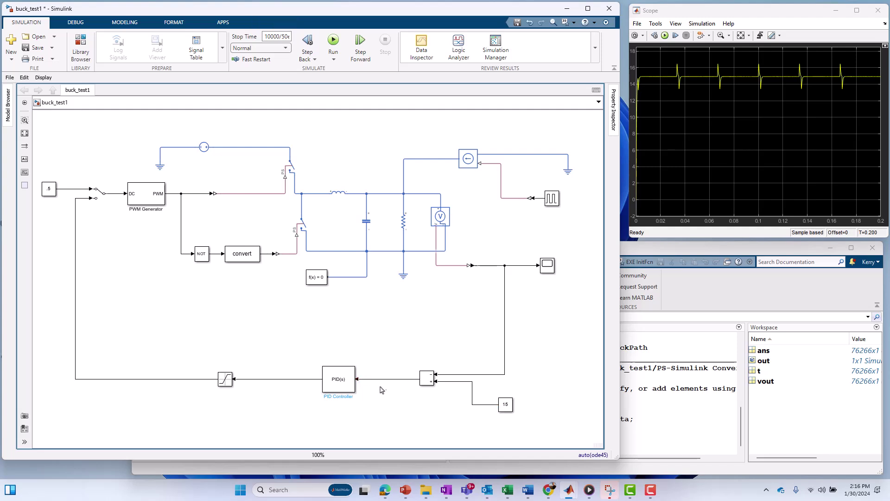
Step: Keep the PID Controller in continuous time and set its proportional gain to 2 and integral gain to 20
left_click(337, 387)
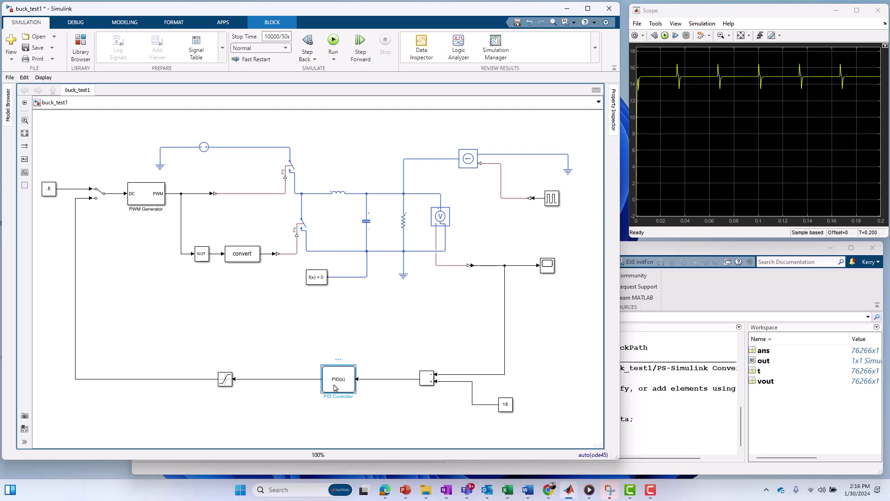
double_click(335, 388)
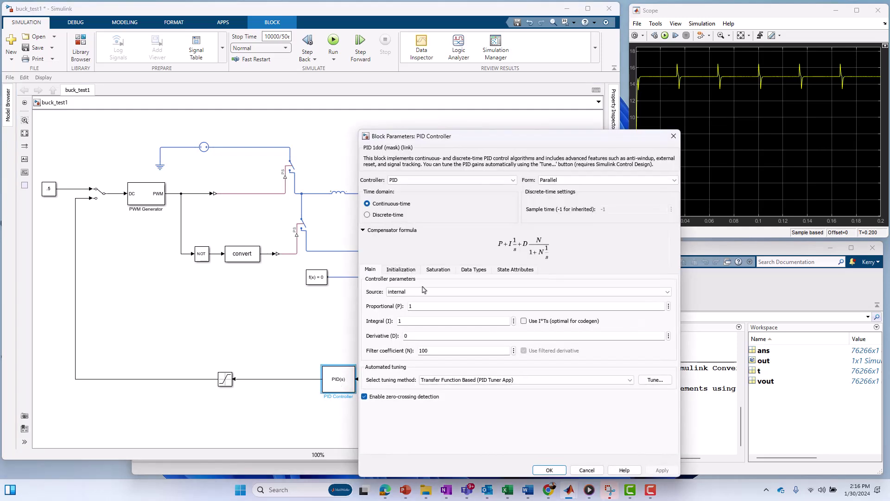
left_click(368, 214)
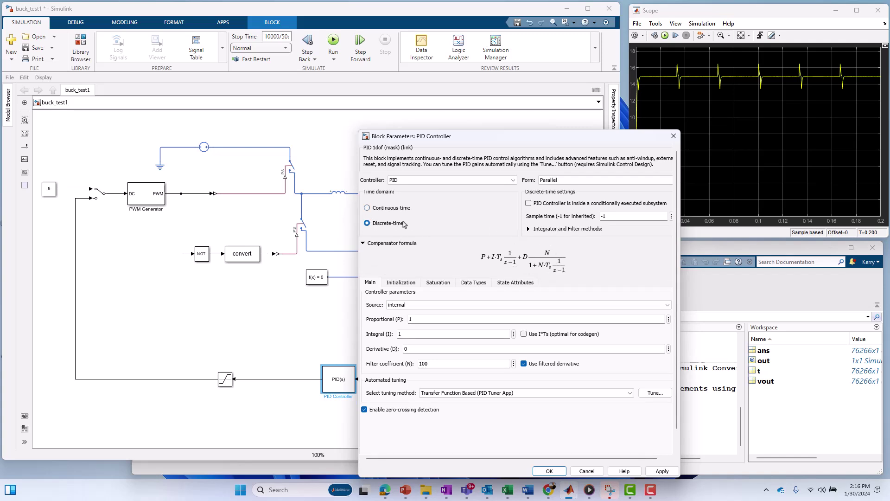
double_click(604, 216)
left_click(373, 208)
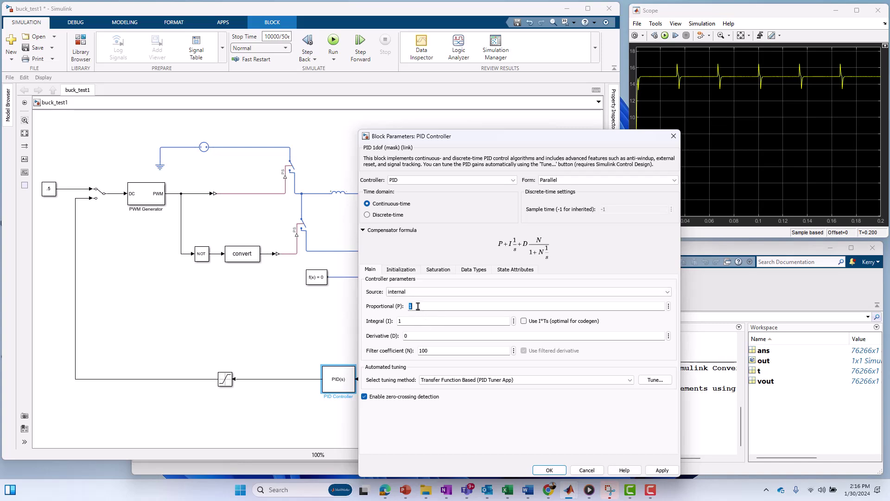
type("2")
double_click(404, 325)
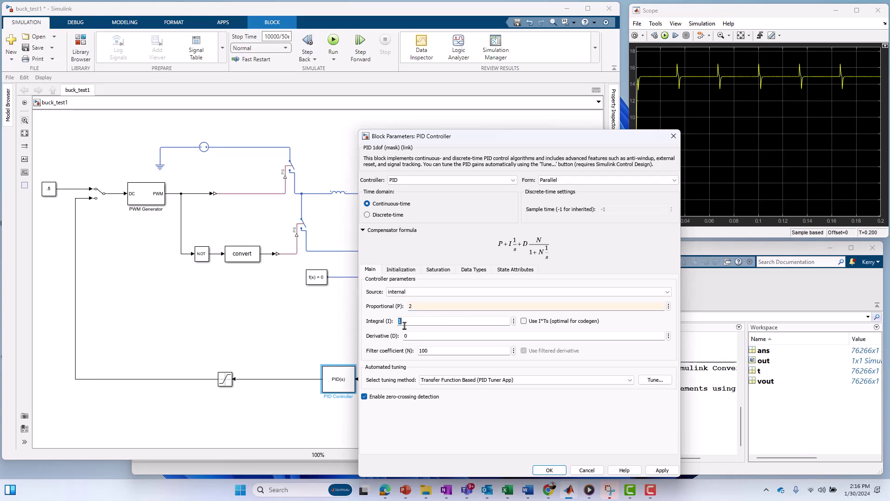
type("20")
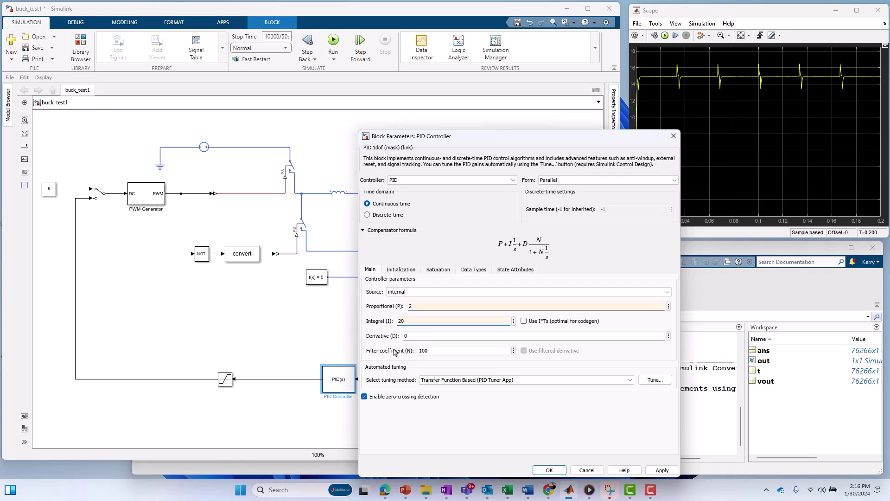
left_click(411, 336)
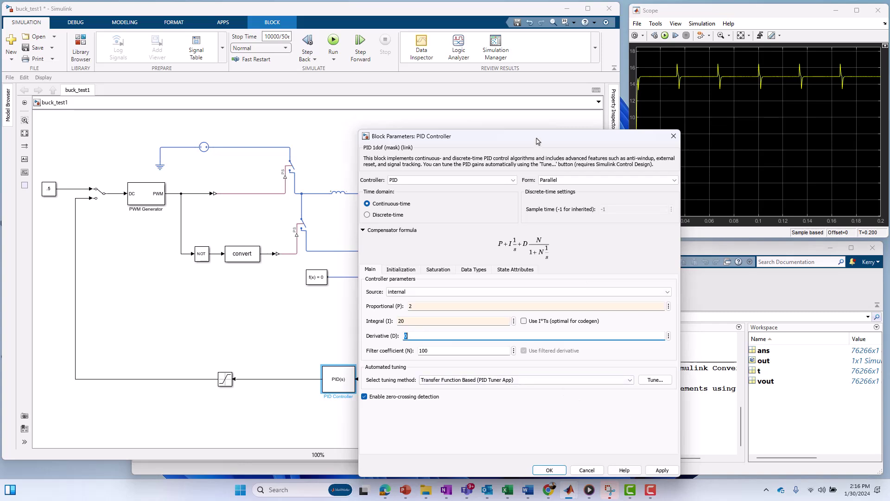
left_click_drag(537, 142, 488, 57)
left_click(613, 385)
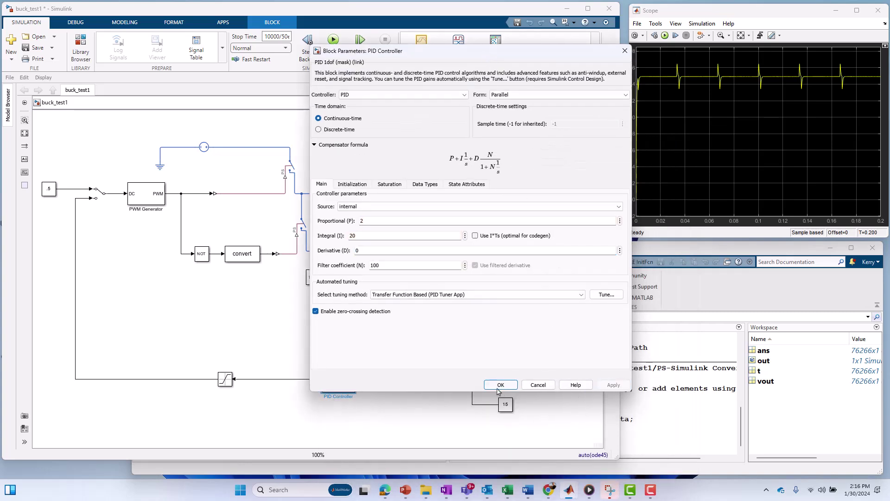
left_click(500, 385)
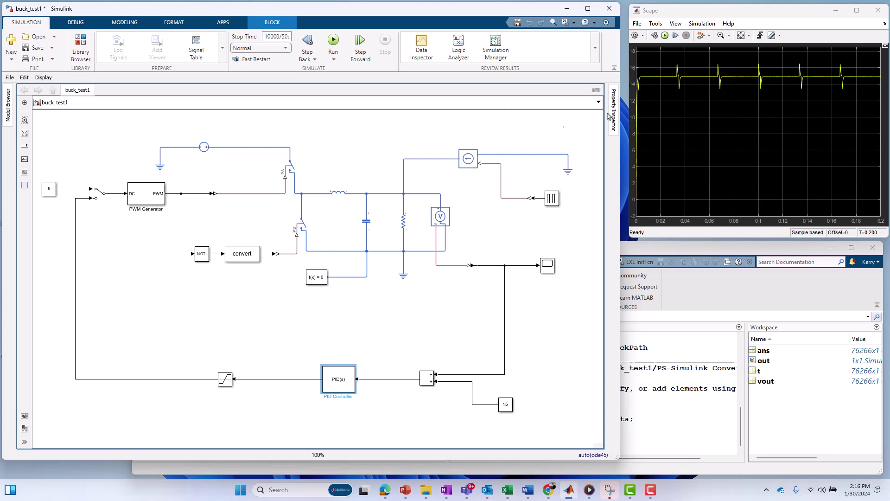
Step: Flip the Manual Switch to the PID control path, run the simulation, and stop it partway through
left_click(103, 202)
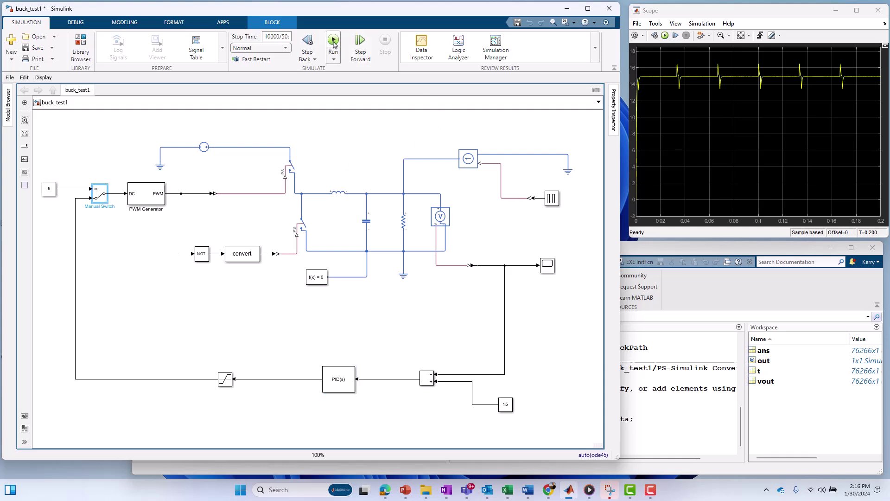
left_click(273, 37)
left_click(327, 40)
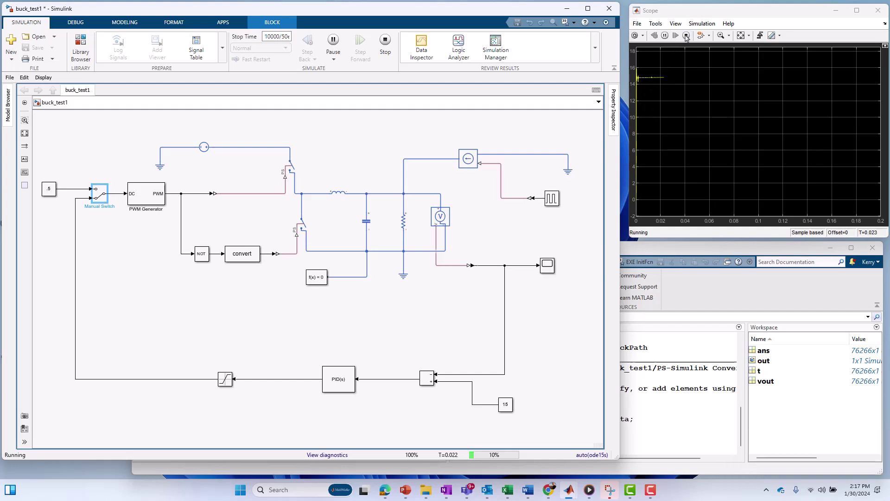
left_click(687, 36)
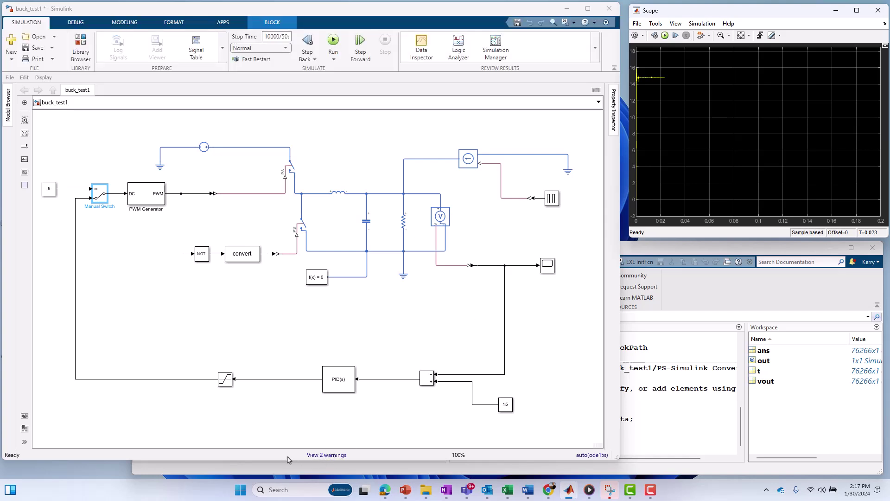
Step: Review the simulation warnings, including which blocks form the algebraic loop, and close the diagnostics
left_click(327, 455)
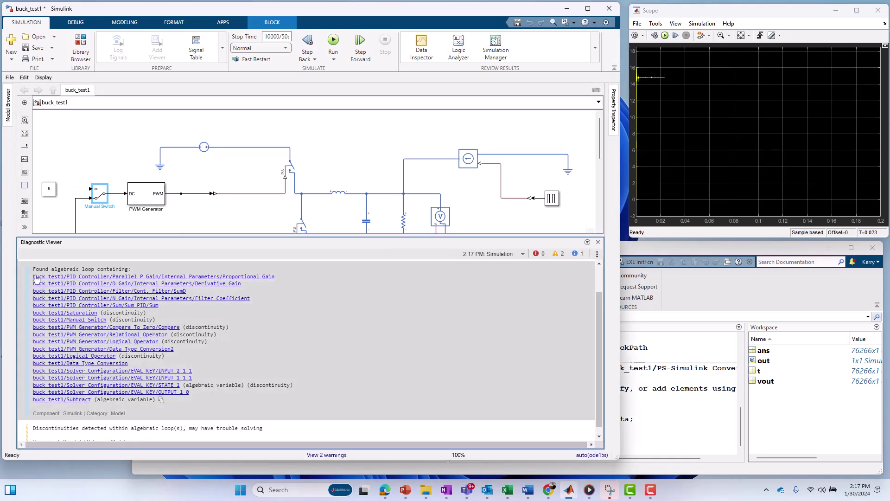
scroll(599, 339, "up", 2)
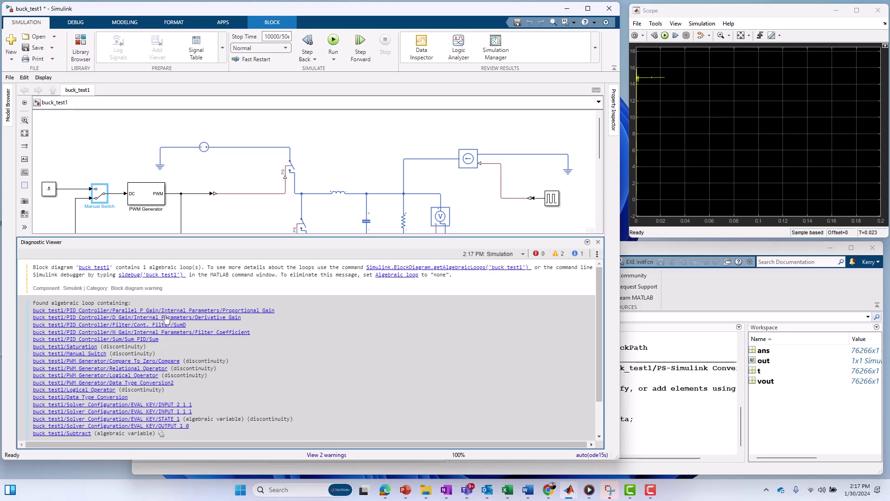
left_click(597, 241)
left_click(95, 204)
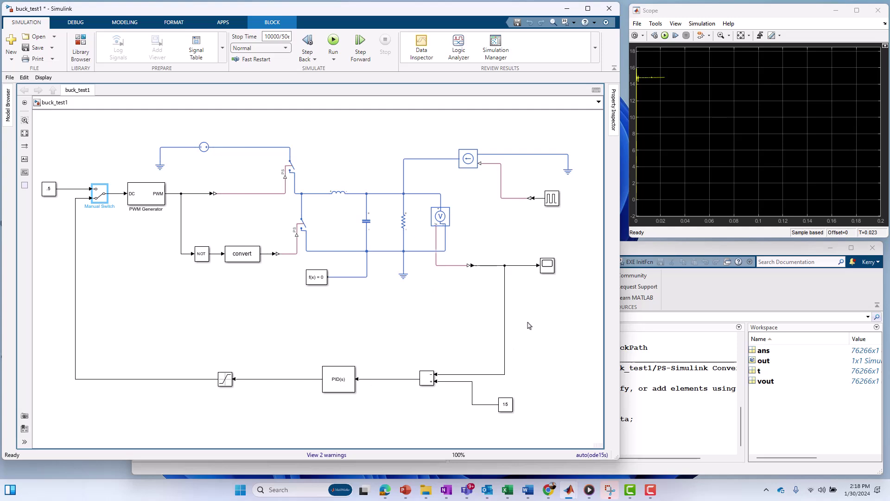
Step: Insert a Transfer Fcn block into the feedback line between the Scope signal and the Subtract block's minus input
left_click(420, 315)
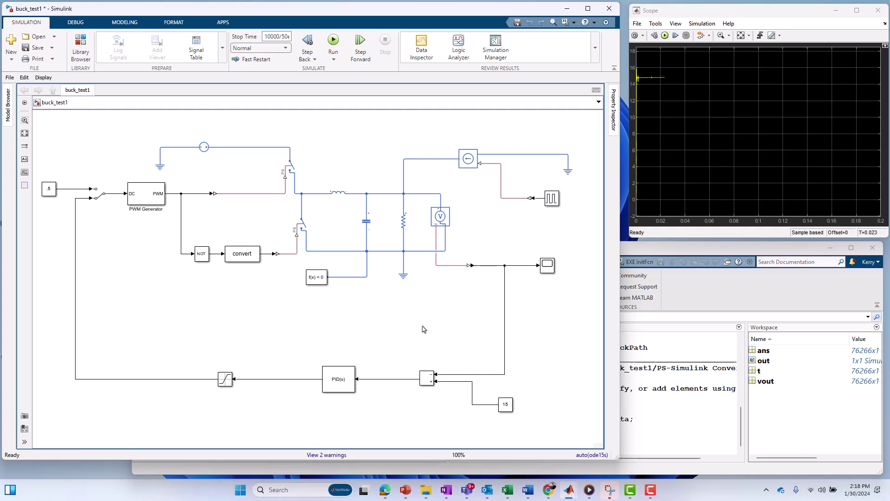
double_click(422, 329)
key("Escape")
left_click_drag(422, 329, 494, 316)
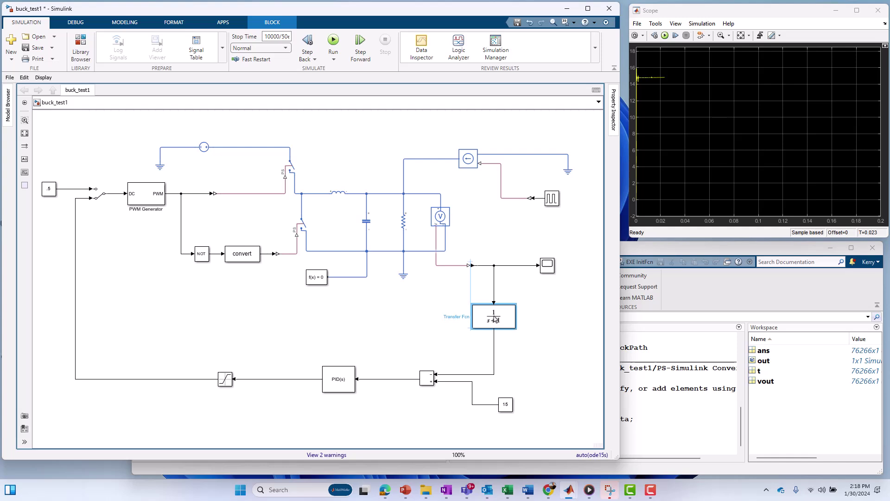
Step: Set the Transfer Fcn denominator coefficients to [1/(2*pi*10e6) 1] and enlarge the block so its full expression fits
double_click(494, 318)
key("Tab")
key("Left")
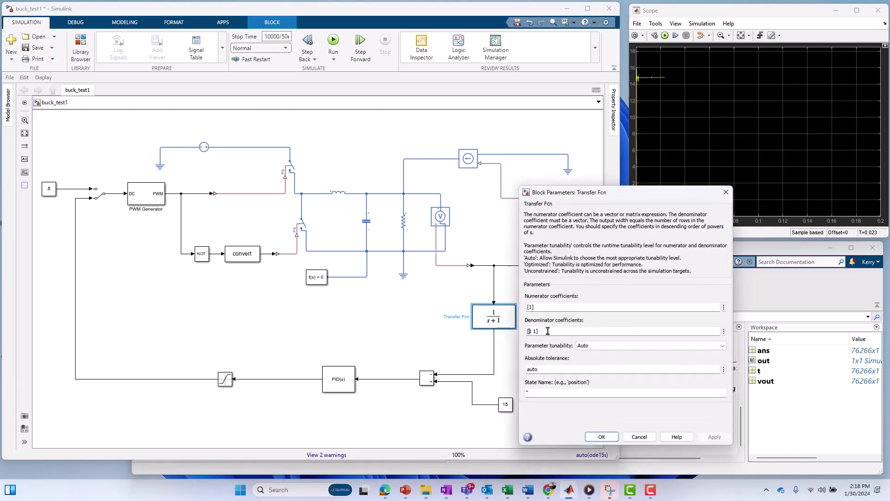
type("/(2")
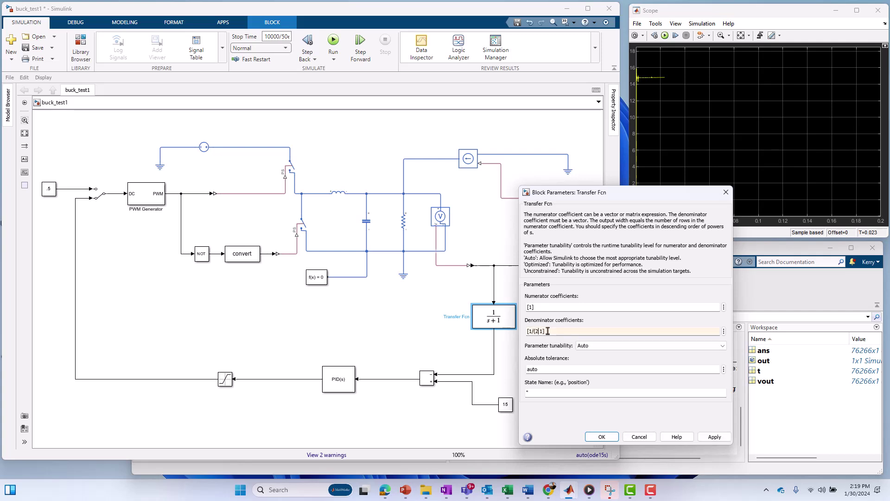
type("* 10e6)")
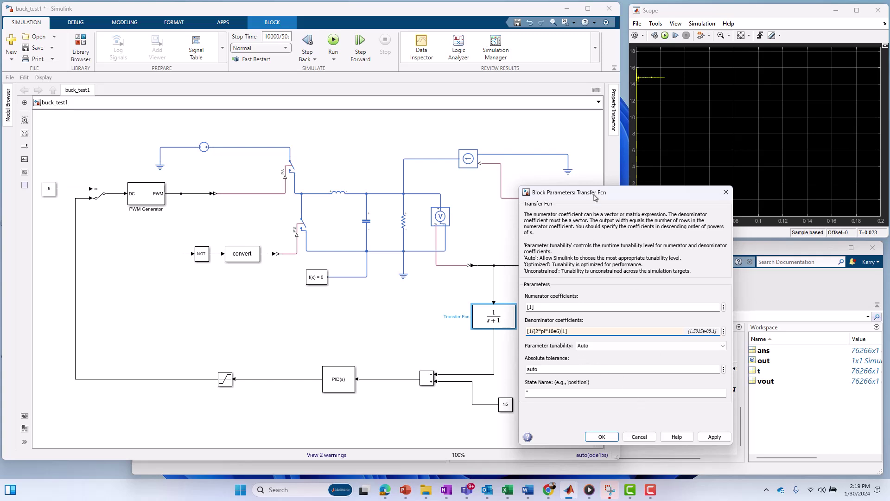
left_click_drag(595, 197, 578, 123)
left_click(584, 361)
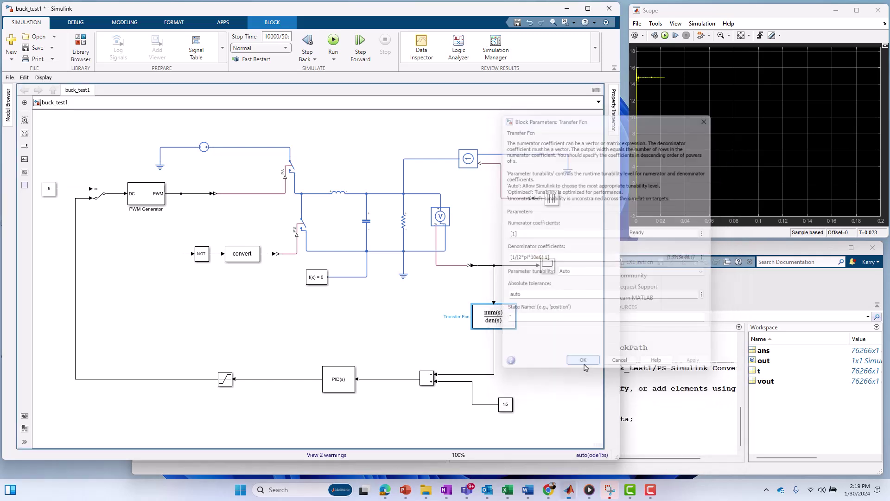
left_click_drag(472, 330, 458, 334)
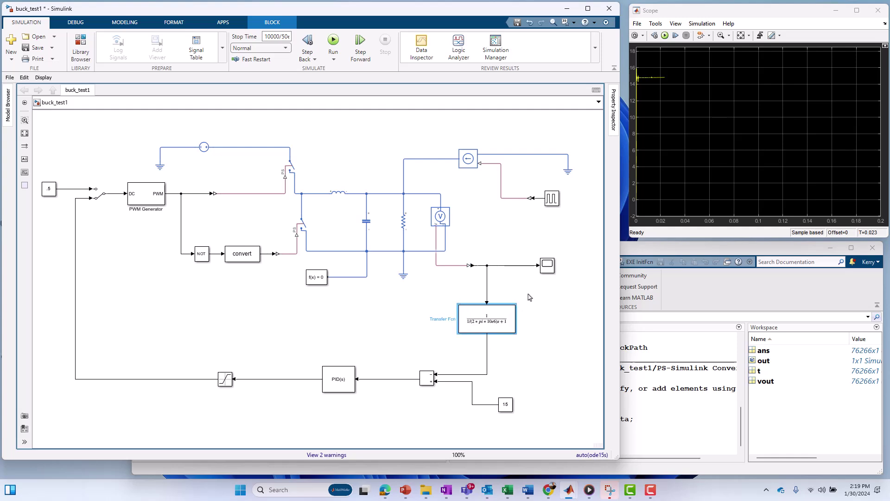
Step: Run the closed-loop simulation and examine the load transient near 0.067 s in the Scope, restoring the full plot view
left_click(331, 44)
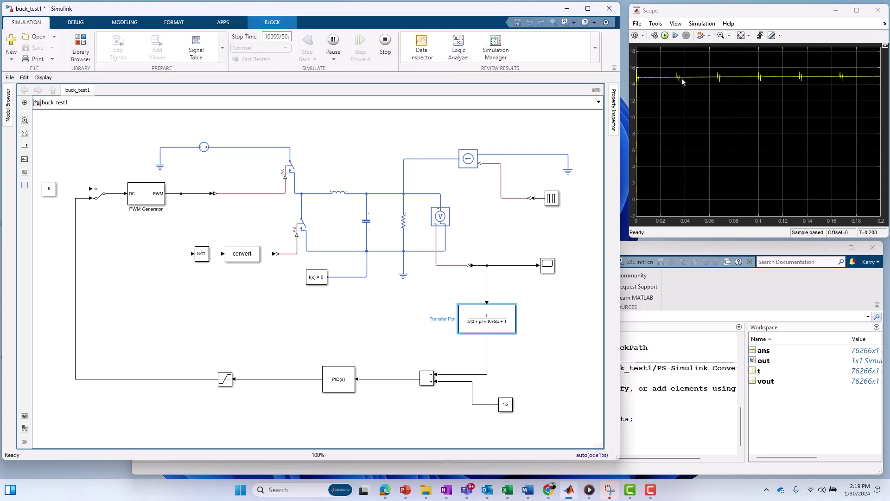
left_click(101, 197)
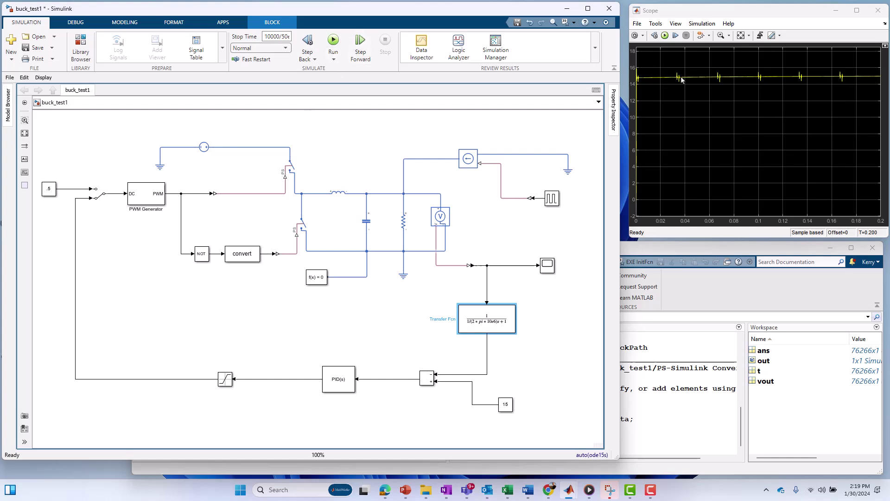
left_click(721, 35)
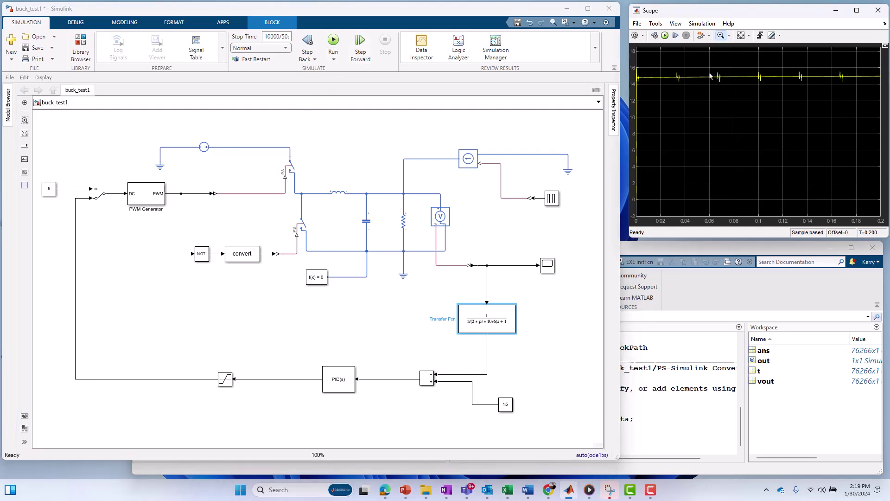
left_click(730, 88)
left_click(738, 91)
left_click_drag(716, 73, 813, 166)
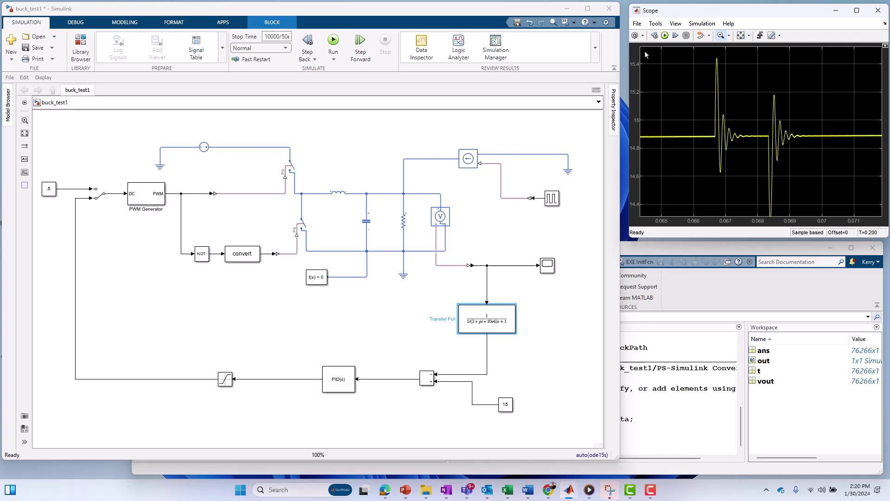
left_click(738, 35)
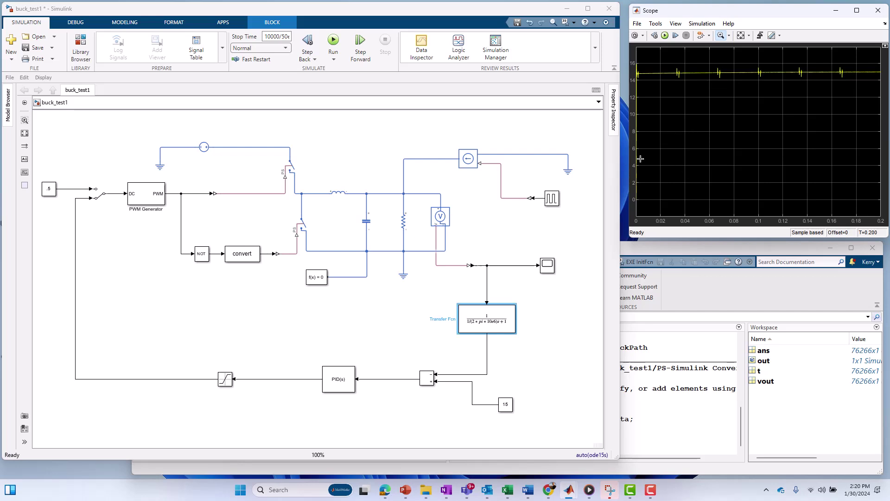
Step: Enable logging on the signal feeding the Scope and name that signal Vout
right_click(511, 266)
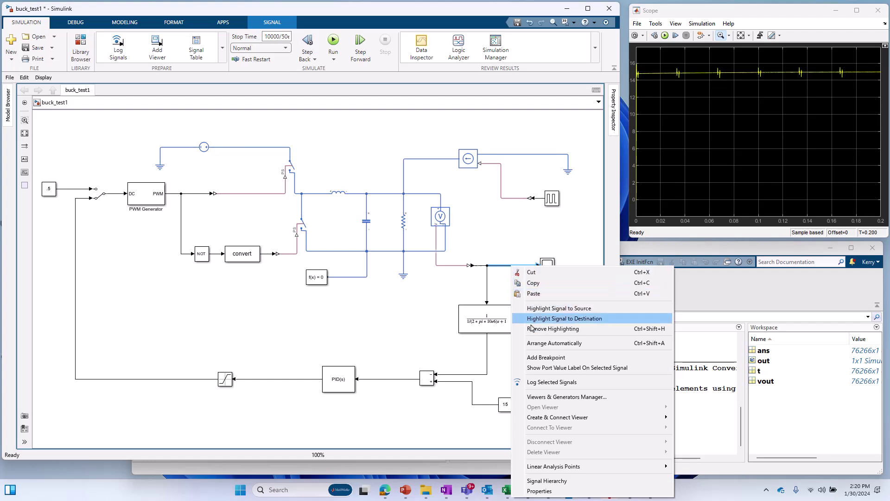
left_click(548, 382)
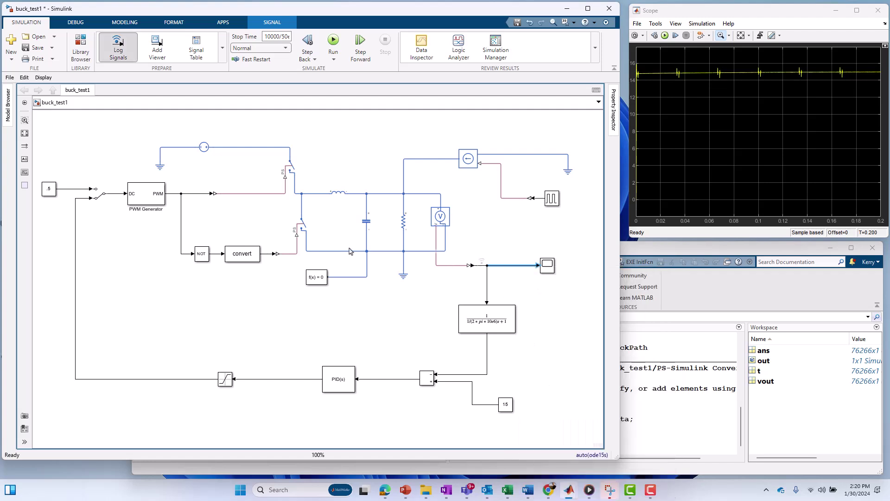
left_click(518, 269)
double_click(518, 269)
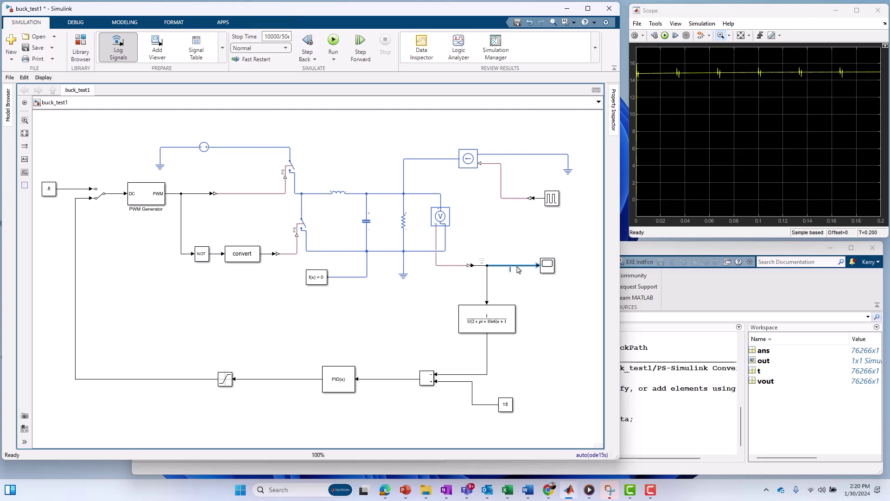
type("Vout")
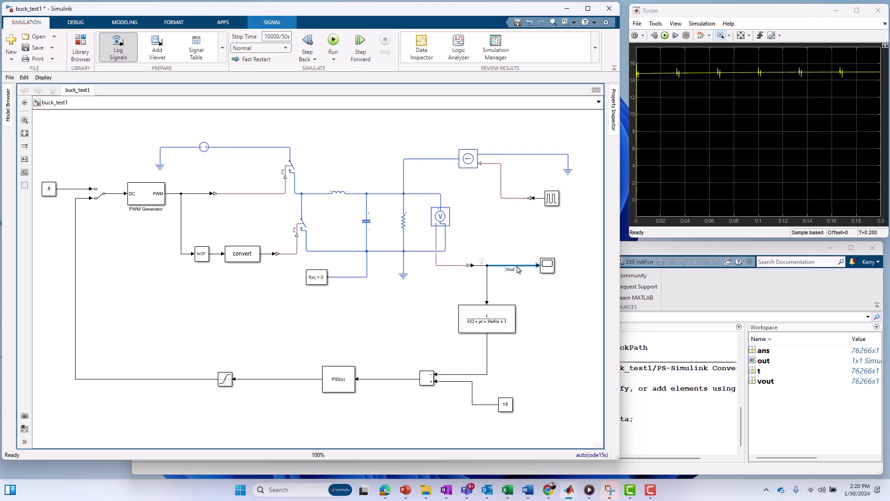
left_click(570, 373)
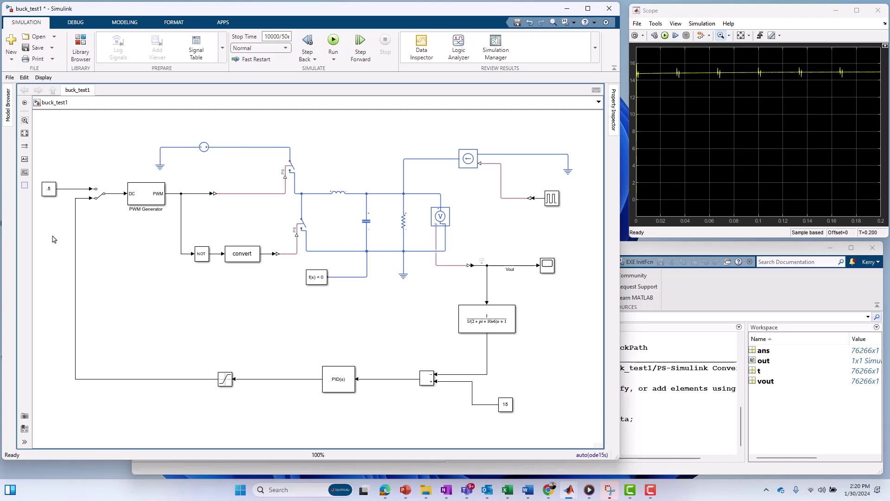
Step: Run the simulation with the Manual Switch on the constant .5 duty-cycle input and open the logged Vout in the Simulation Data Inspector
left_click(98, 198)
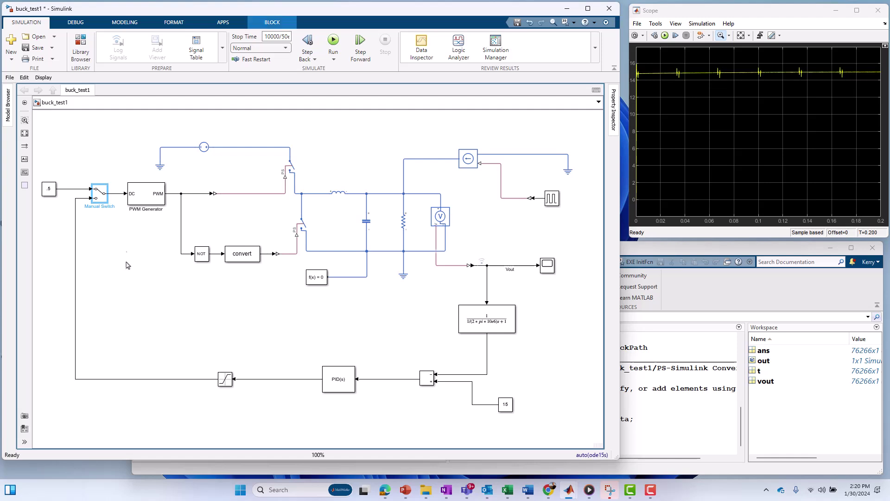
double_click(95, 198)
left_click(332, 41)
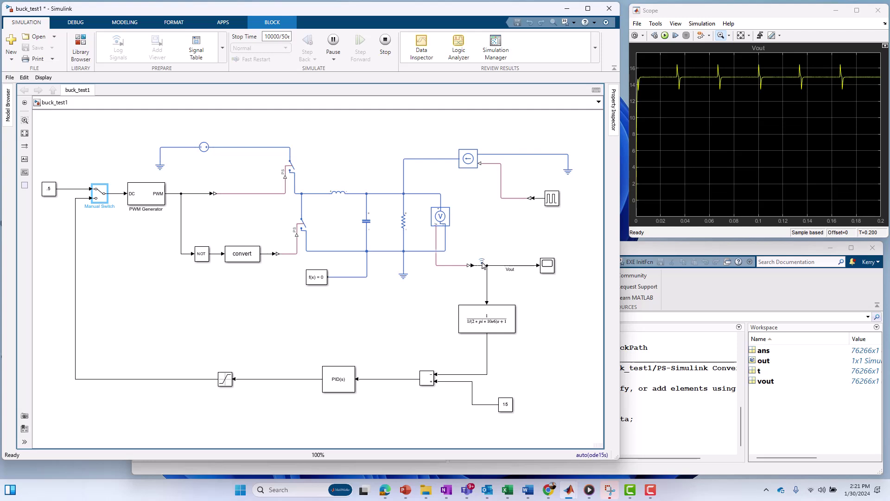
left_click(481, 261)
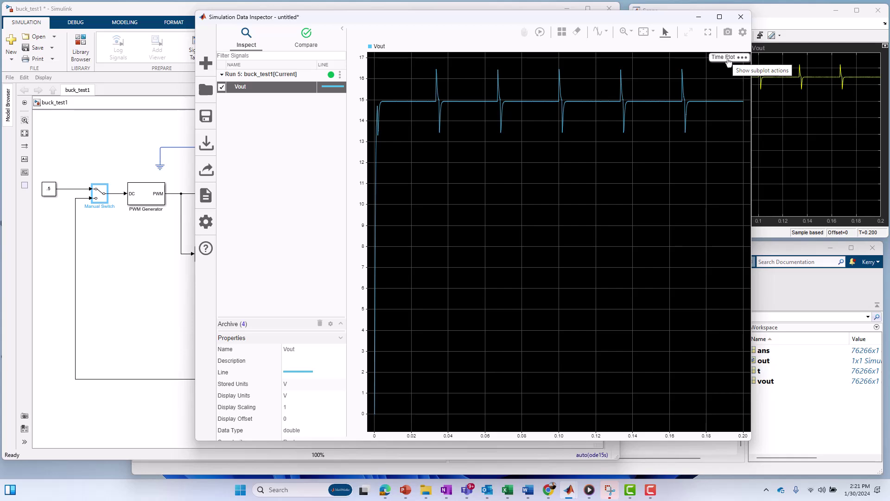
left_click_drag(641, 15, 671, 16)
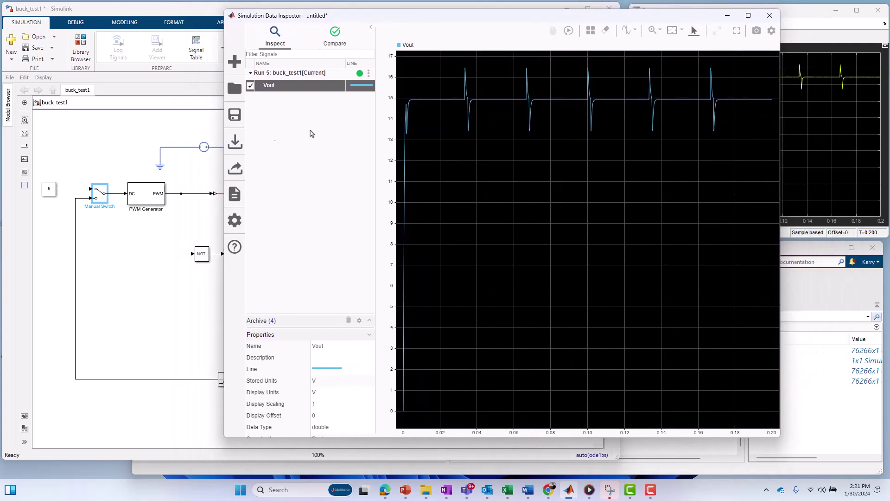
Step: Flip the Manual Switch back to the PID control path and view Vout in both the Scope and the Simulation Data Inspector
left_click(129, 324)
double_click(105, 201)
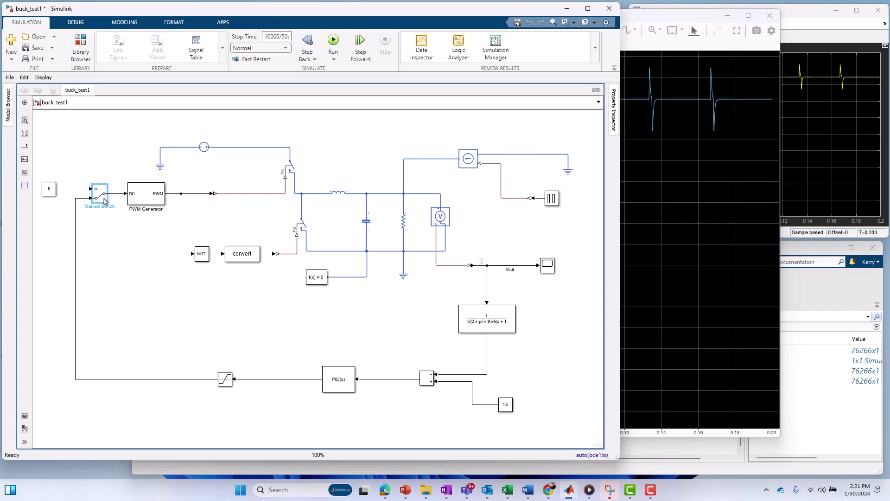
left_click(633, 24)
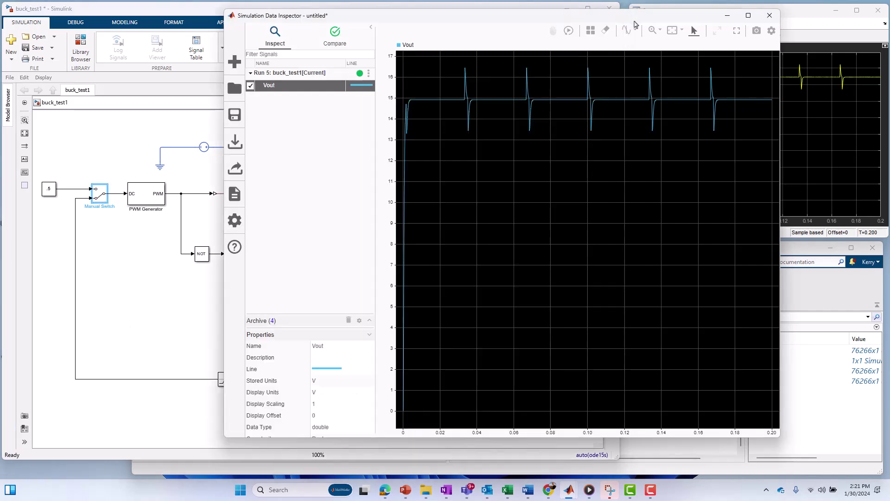
left_click(130, 11)
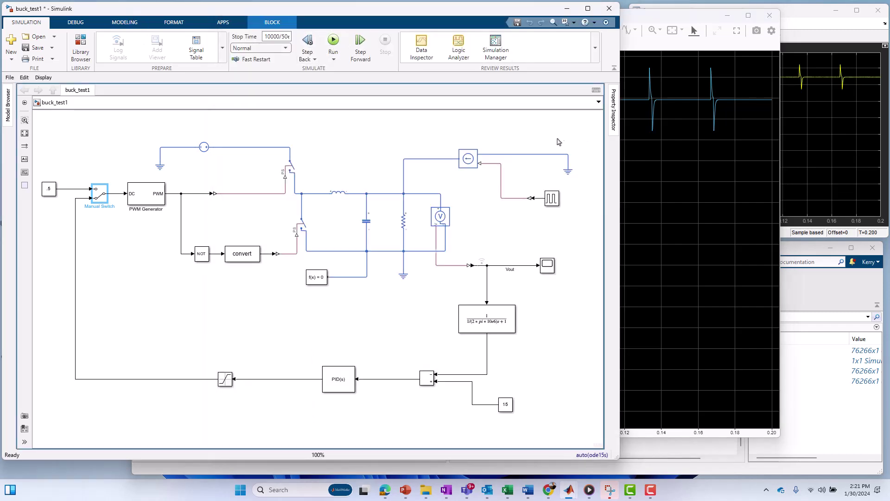
double_click(547, 265)
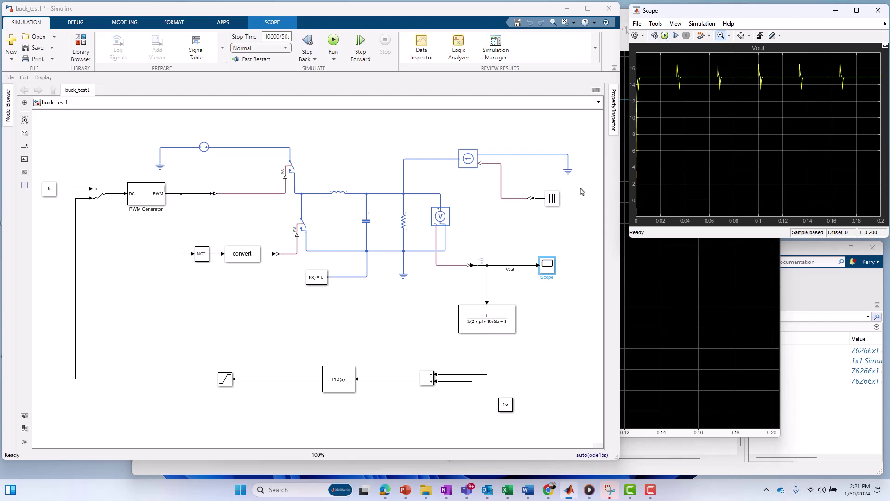
left_click(482, 261)
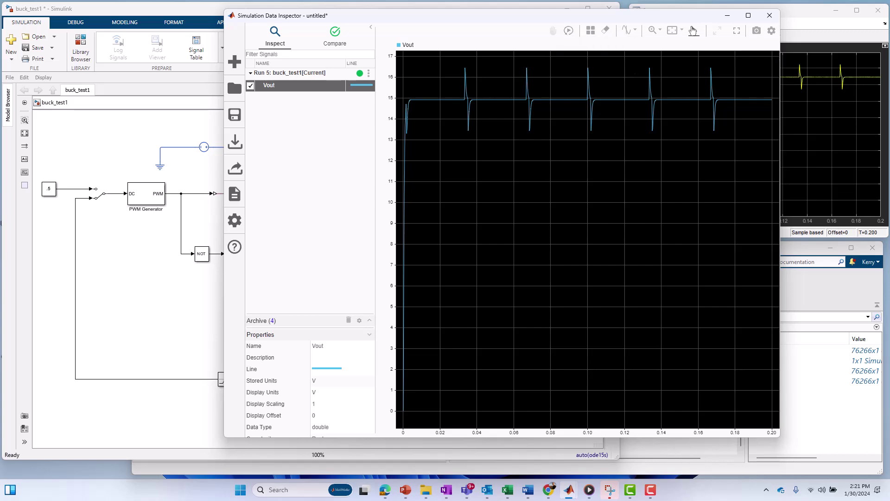
Step: Show the replay controls under the Data Inspector plot and rerun the simulation with the PID loop closed
left_click(570, 32)
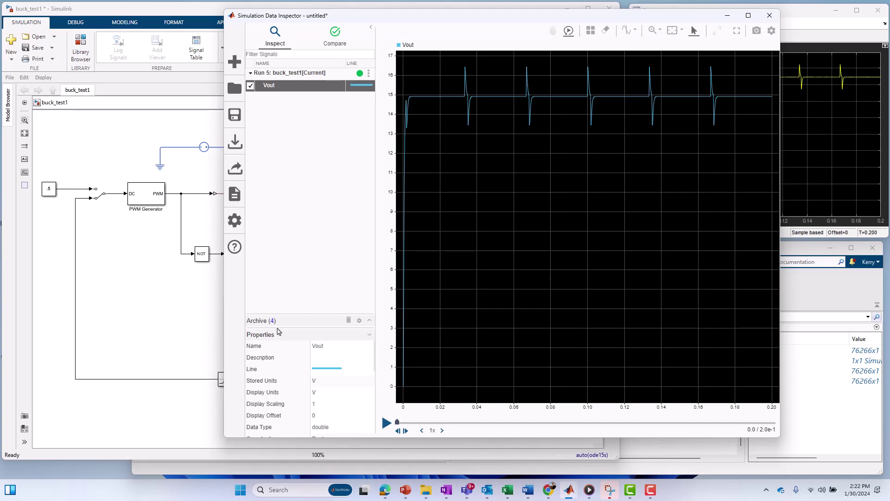
left_click(144, 153)
left_click(332, 43)
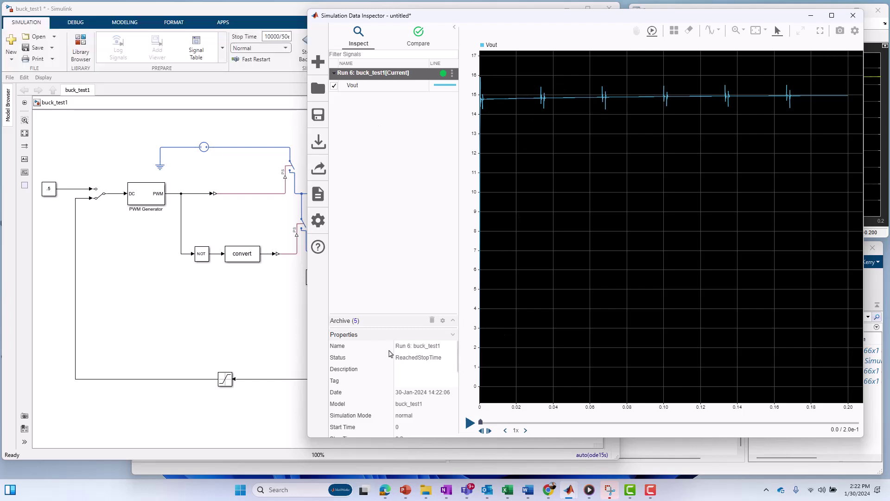
Step: Expand the archived runs and overlay Vout from Run 5 on the current run's plot
scroll(383, 352, "down", 2)
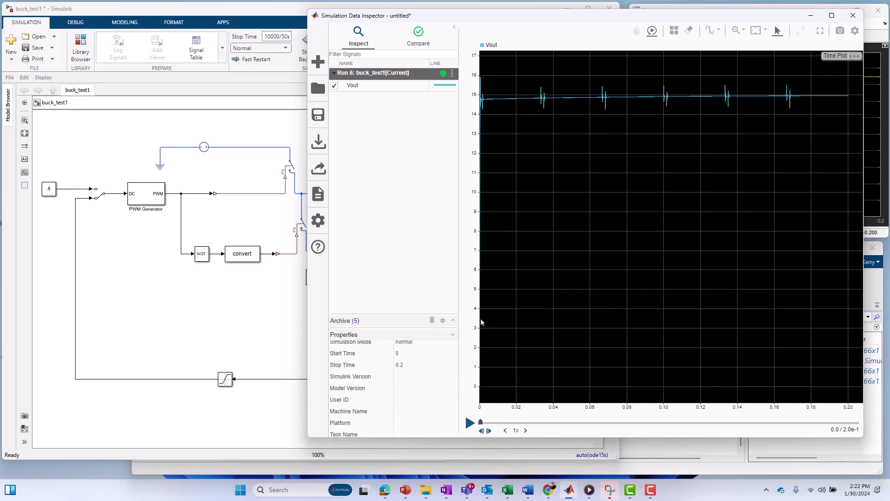
left_click(453, 321)
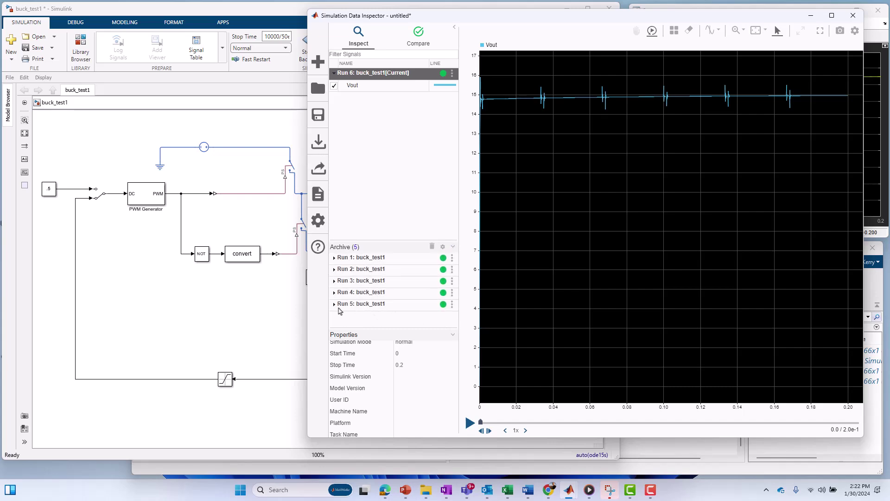
left_click(335, 304)
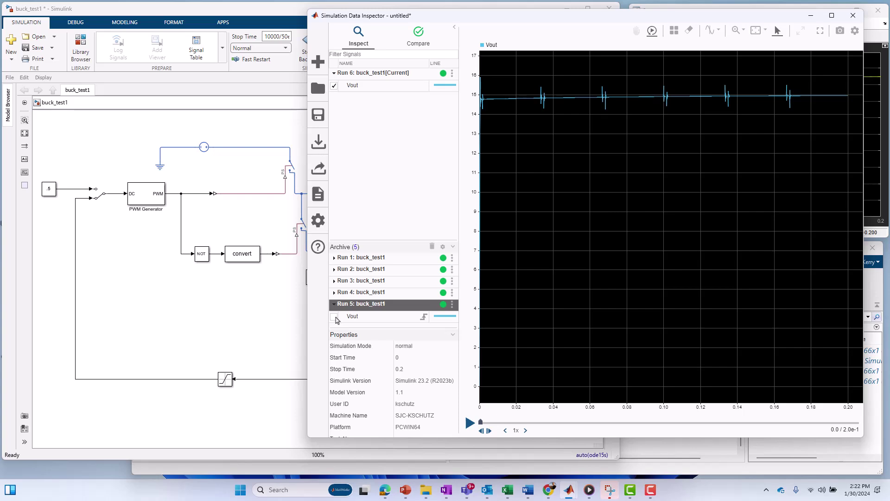
left_click(334, 317)
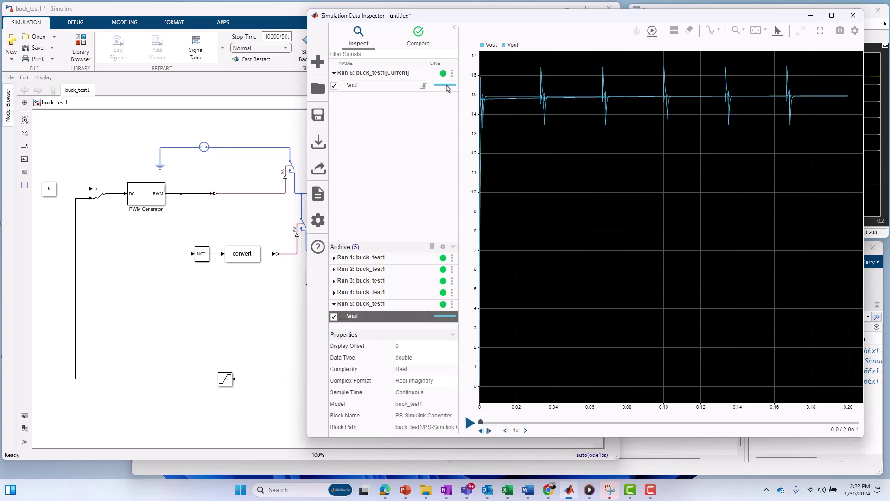
Step: Color the Run 5 Vout line red and the Run 6 Vout line green
right_click(439, 323)
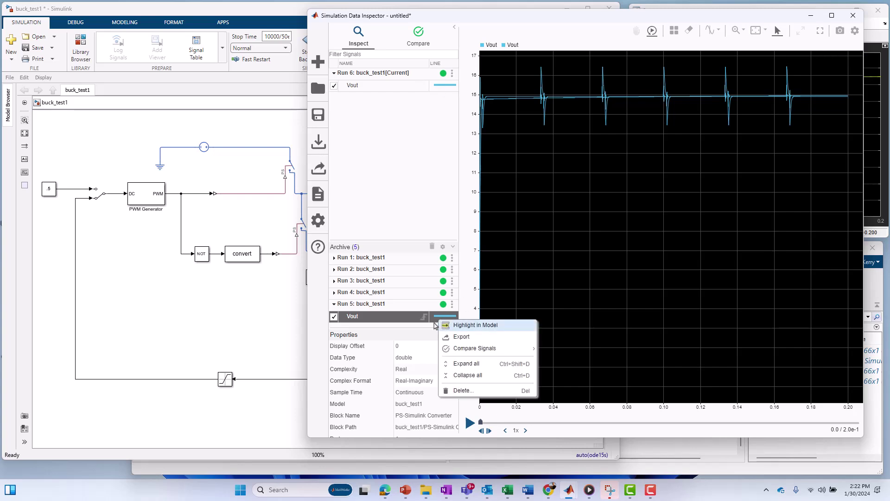
left_click(436, 320)
left_click(533, 292)
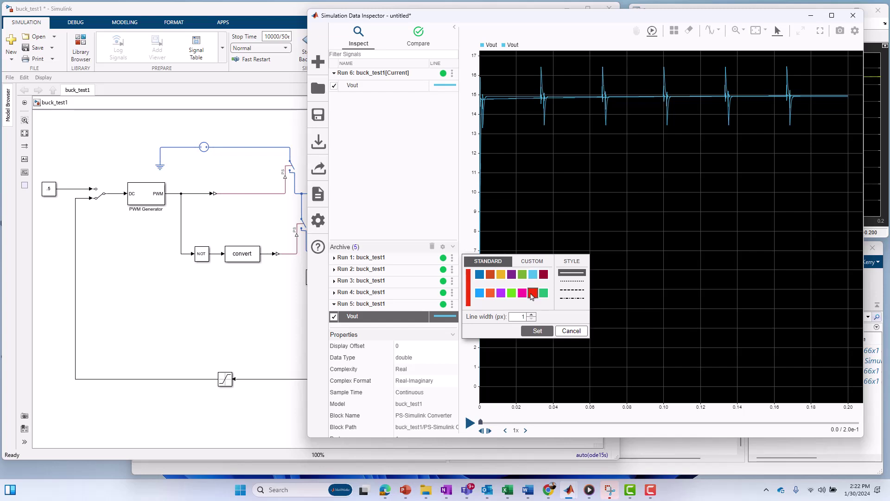
left_click(538, 331)
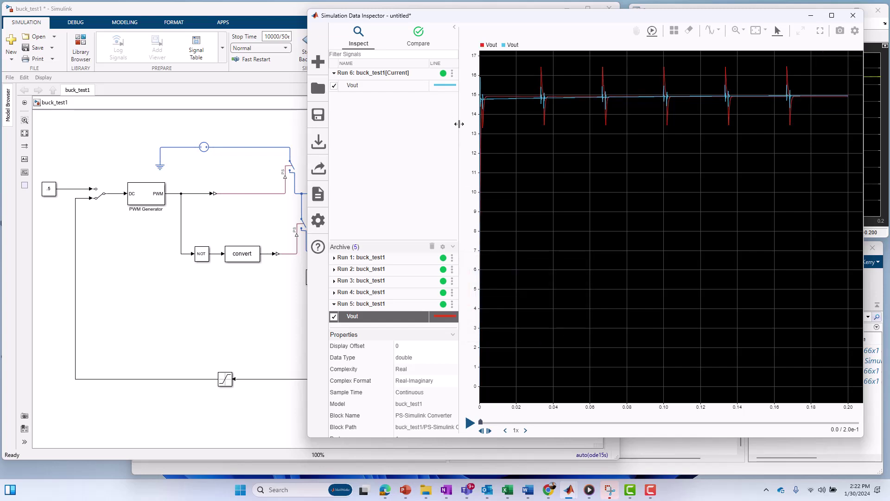
left_click(437, 87)
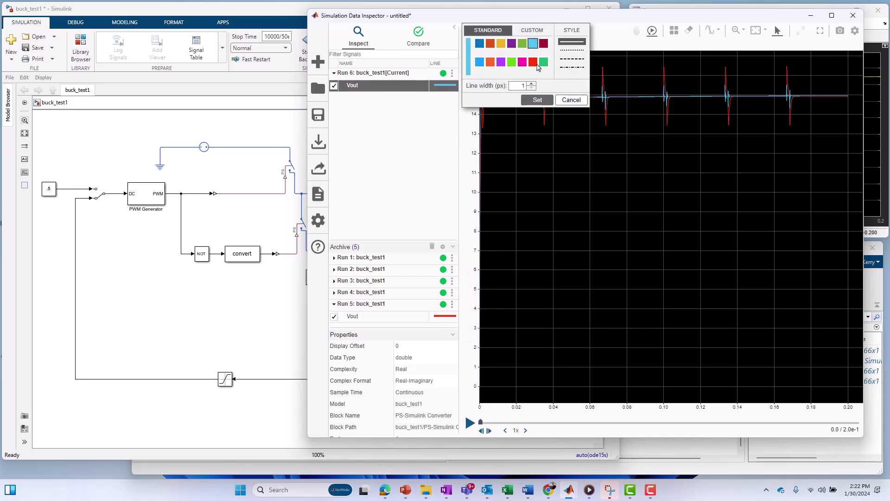
left_click(543, 62)
left_click(538, 100)
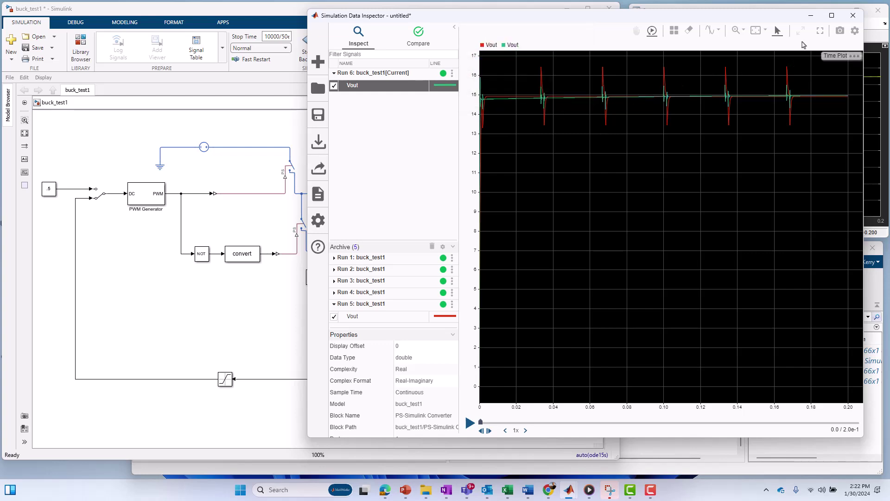
Step: Compare the two Vout responses at the load transient near 0.034 s up close and return to the buck_test1 model
left_click(736, 30)
left_click_drag(533, 60, 577, 134)
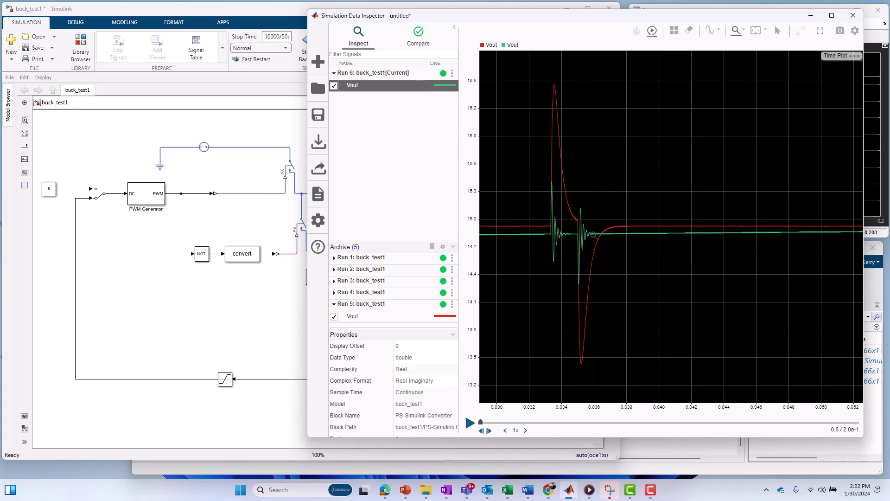
left_click(159, 130)
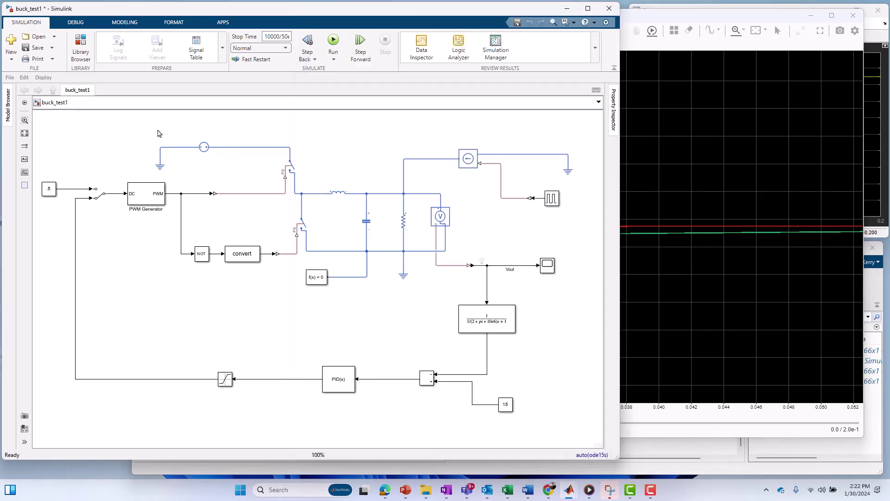